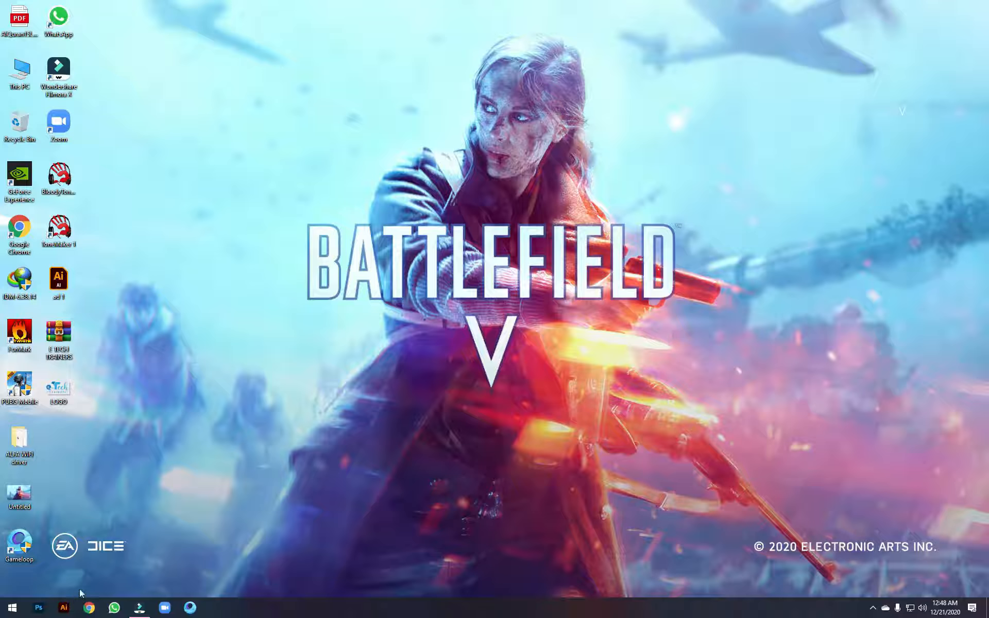
Launch Adobe Photoshop.
click(41, 607)
click(39, 611)
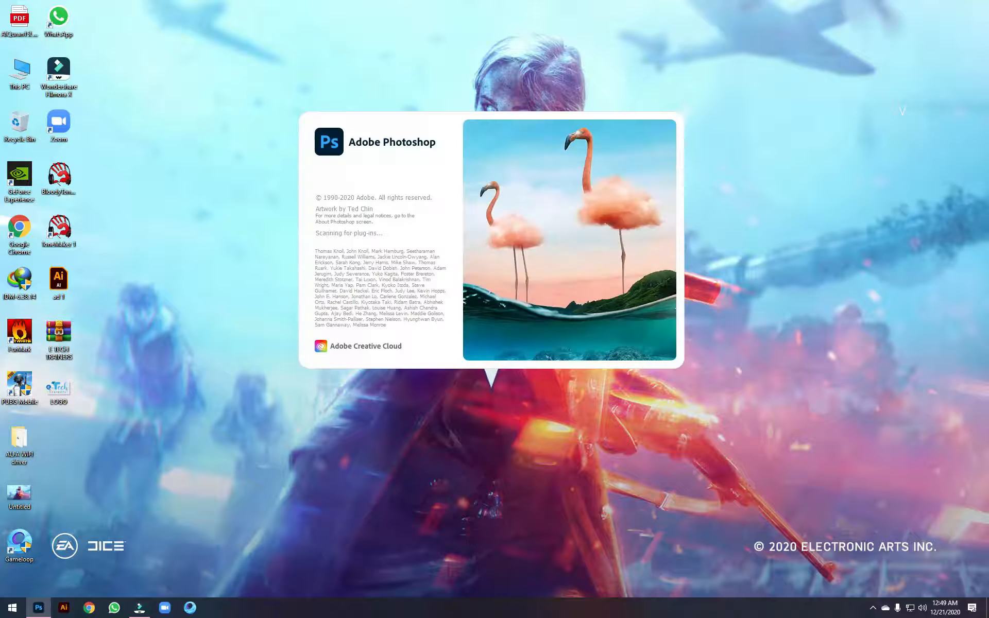
click(871, 609)
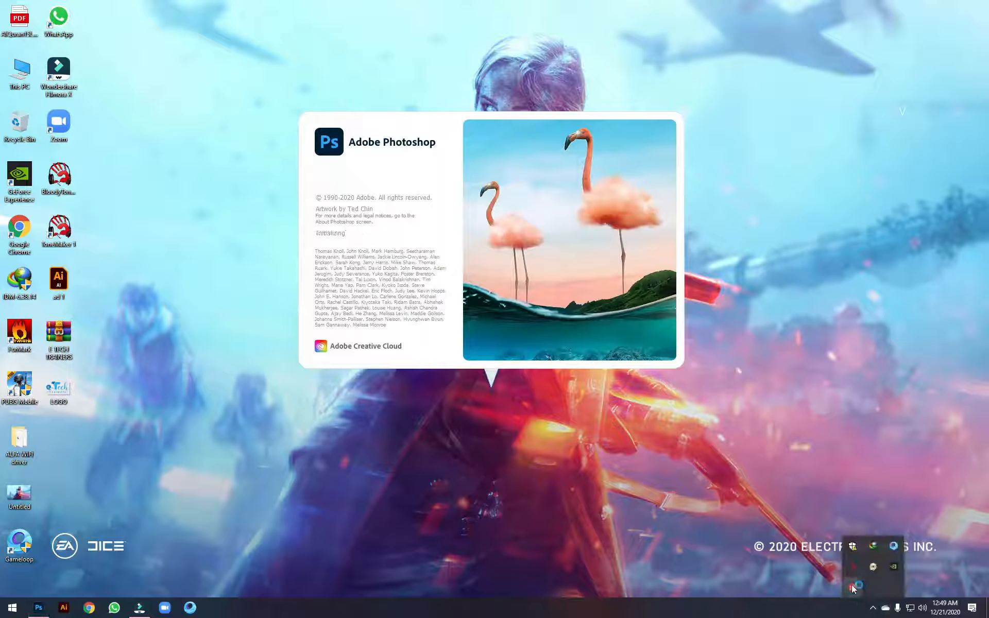
click(856, 584)
click(854, 587)
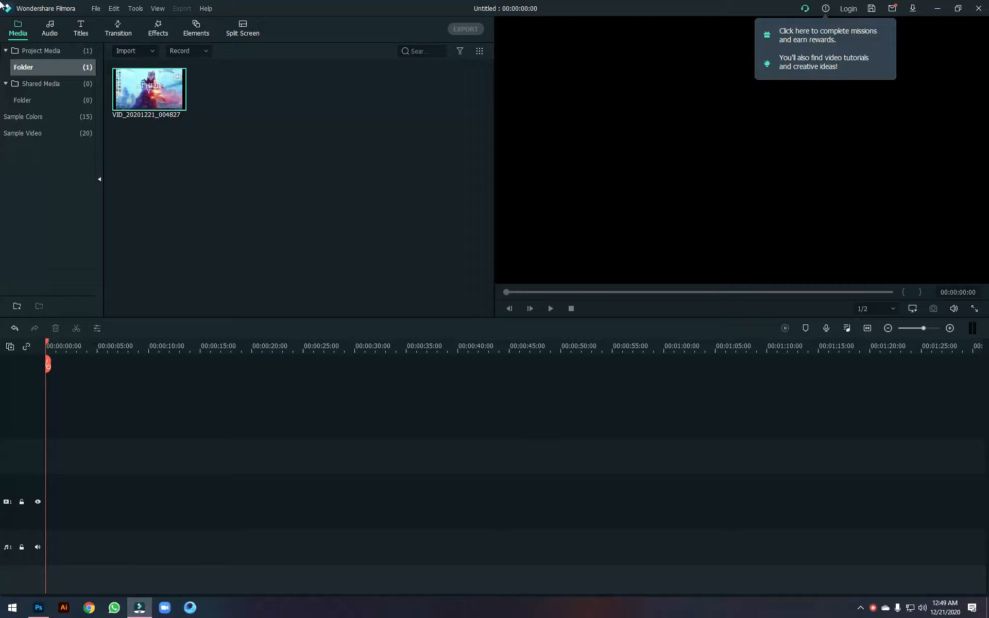
click(937, 9)
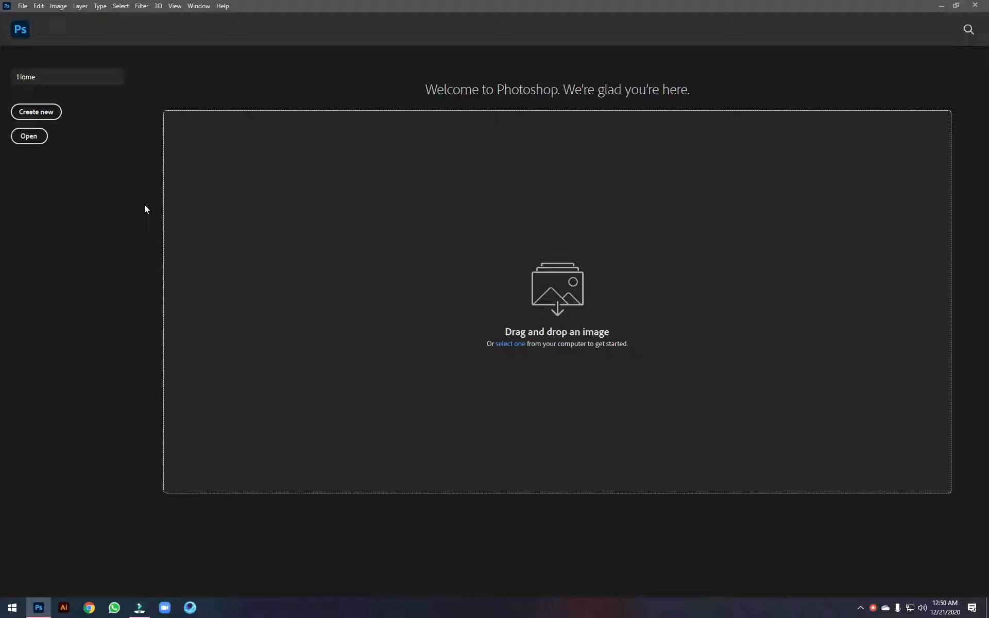
click(35, 113)
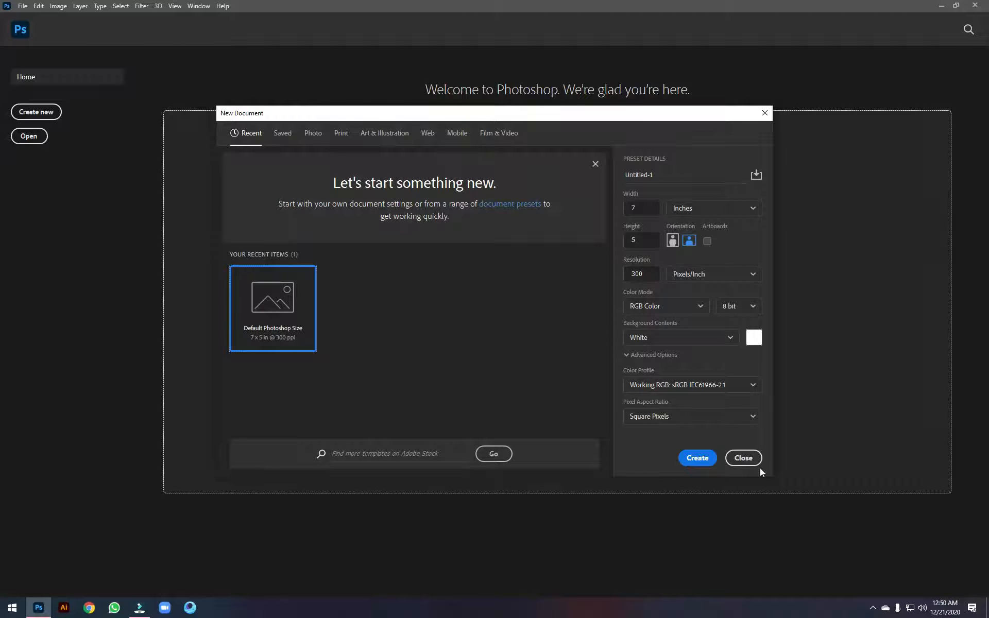
click(735, 464)
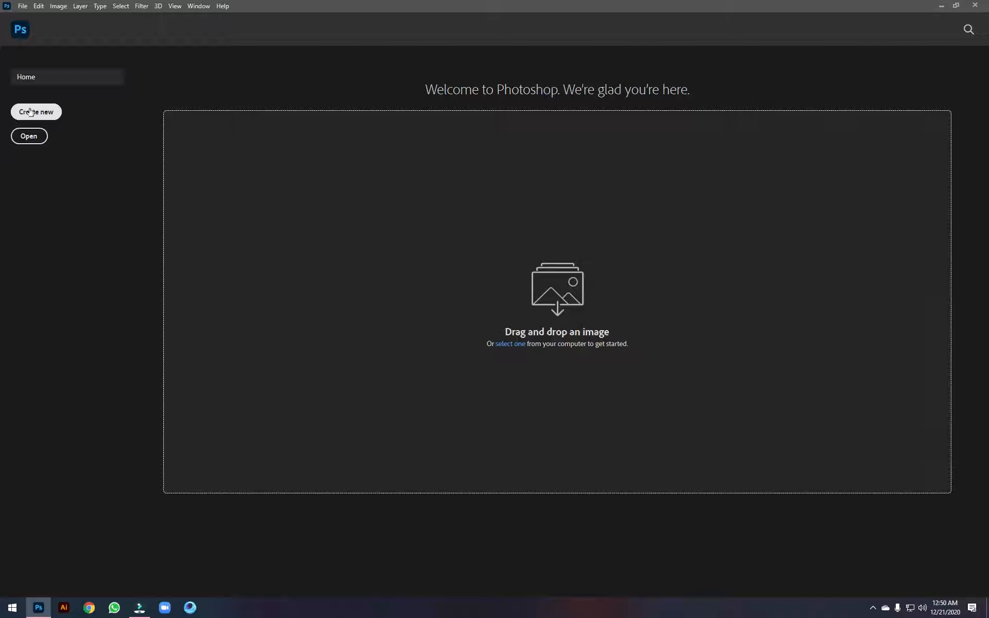
click(23, 5)
click(25, 6)
click(25, 6)
click(25, 30)
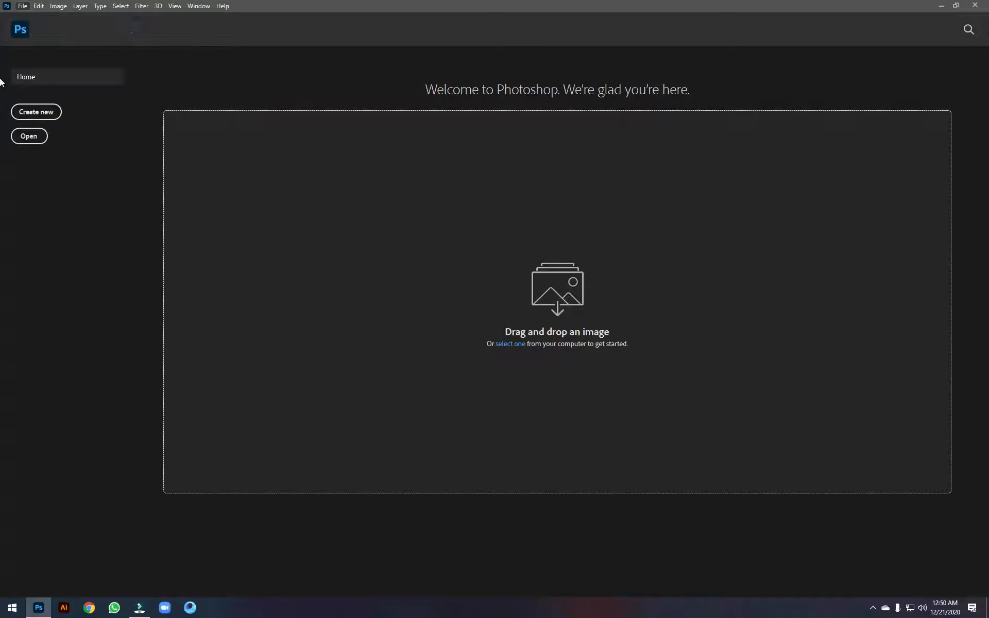
click(483, 7)
click(23, 6)
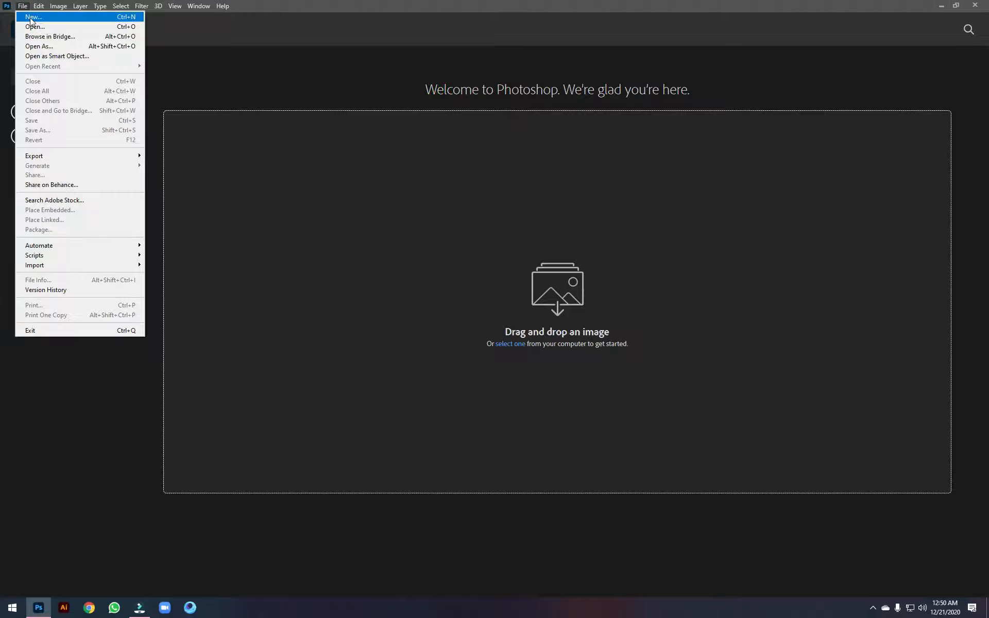
click(30, 17)
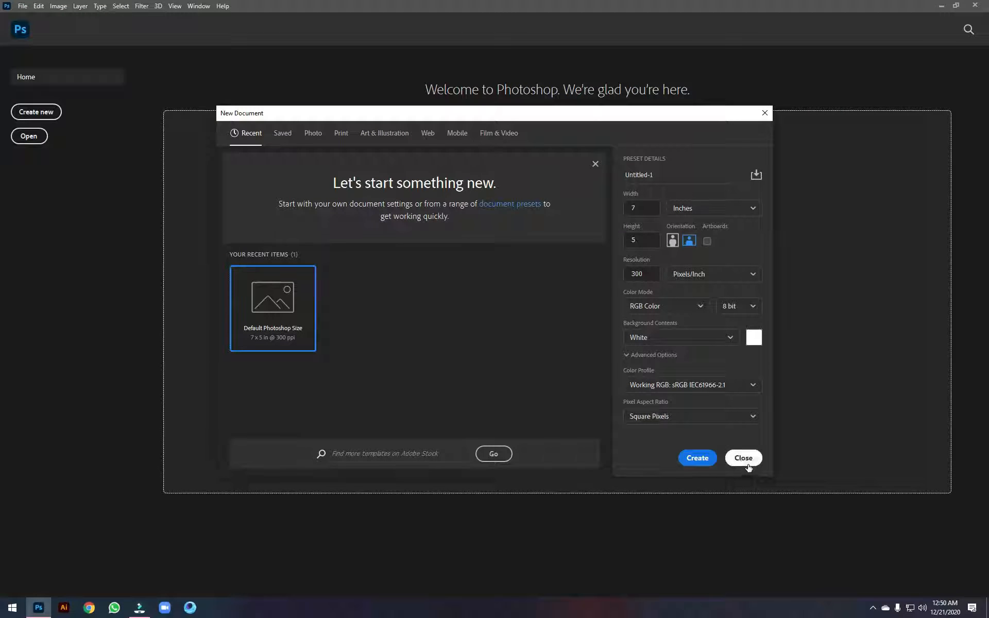
click(746, 459)
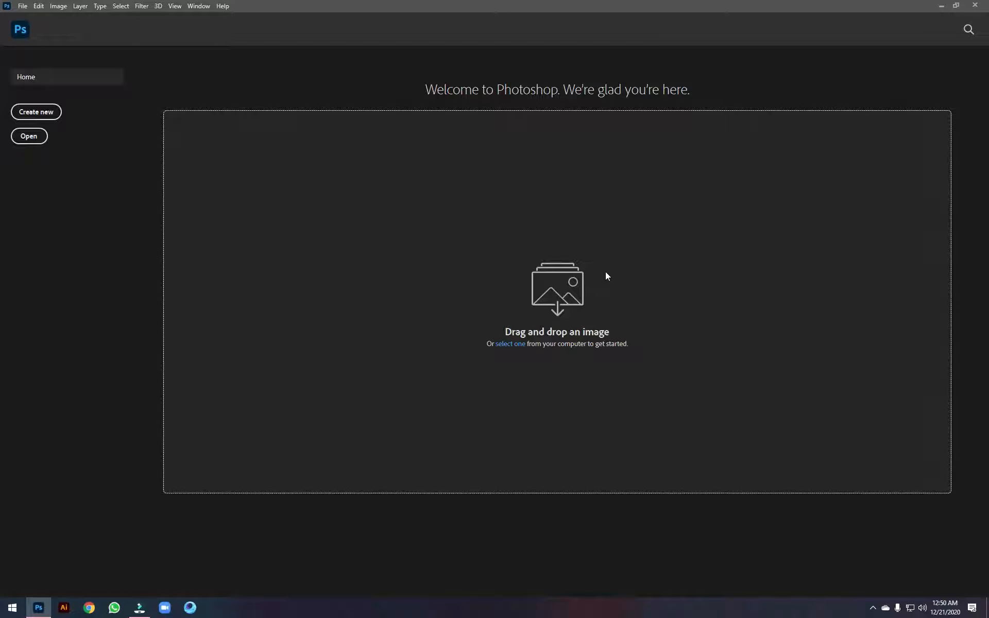
key(ctrl+n)
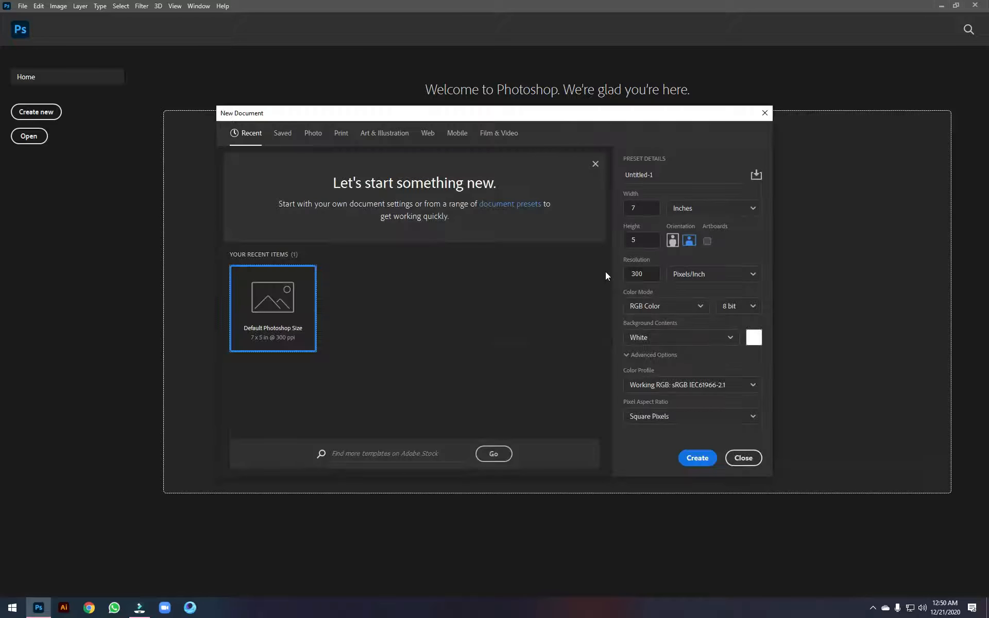
click(756, 462)
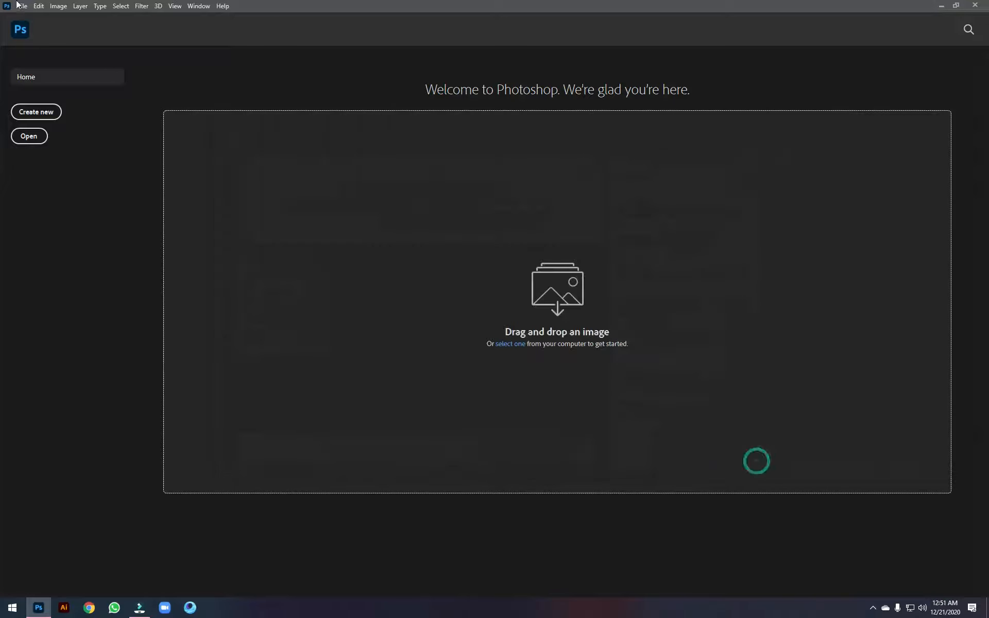
Start setting up a new document, try Pixels as the width unit, and return it to Inches.
click(45, 111)
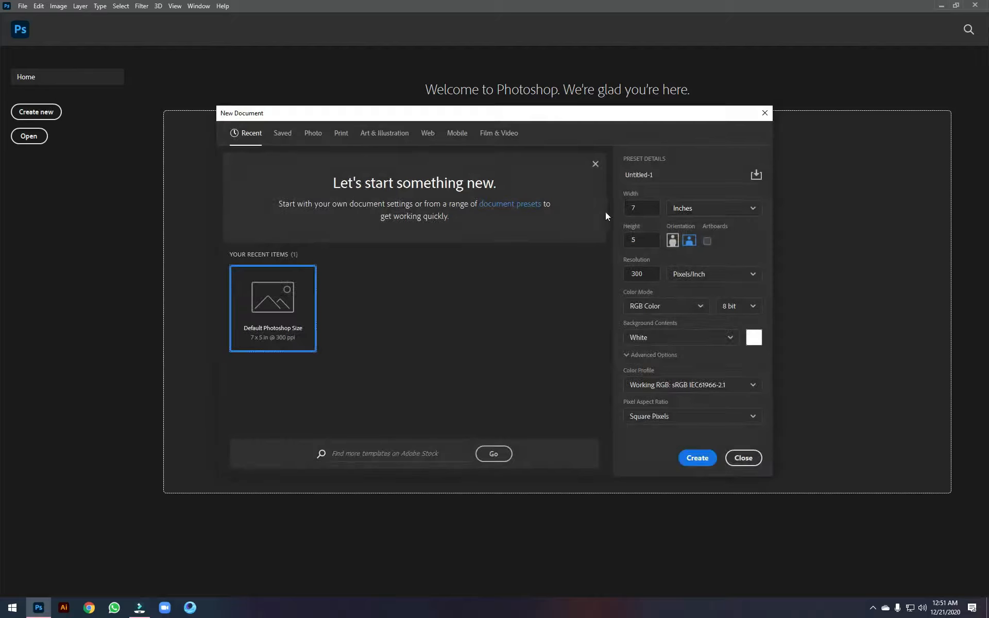
click(682, 209)
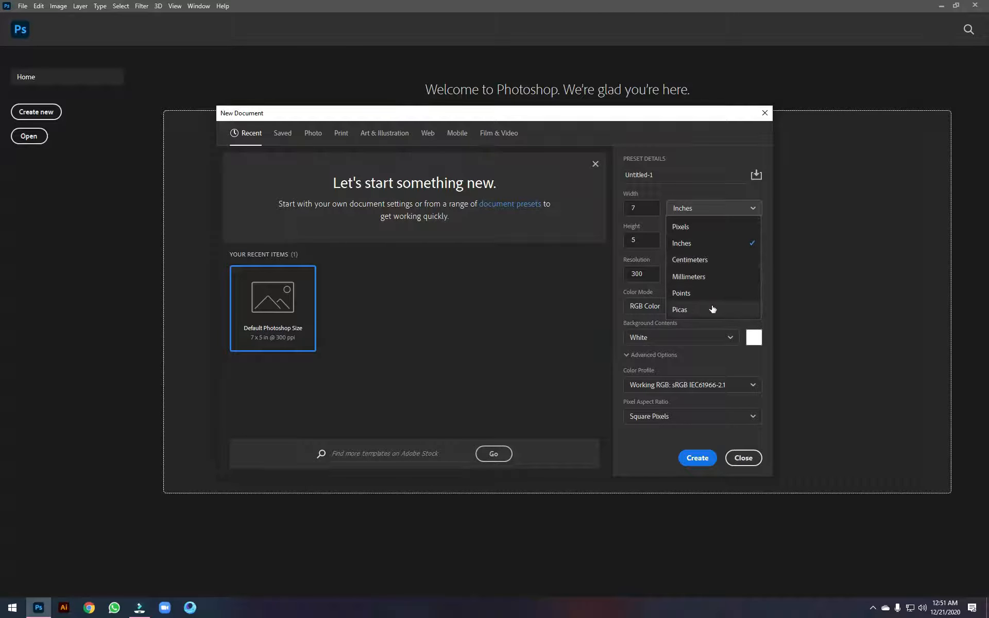
click(696, 230)
double_click(656, 208)
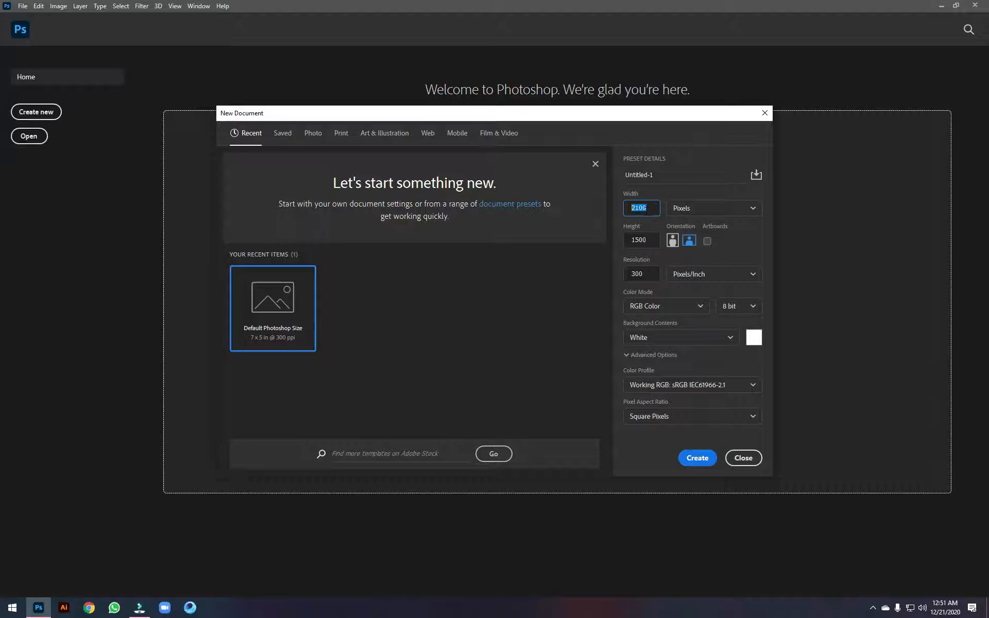
click(683, 207)
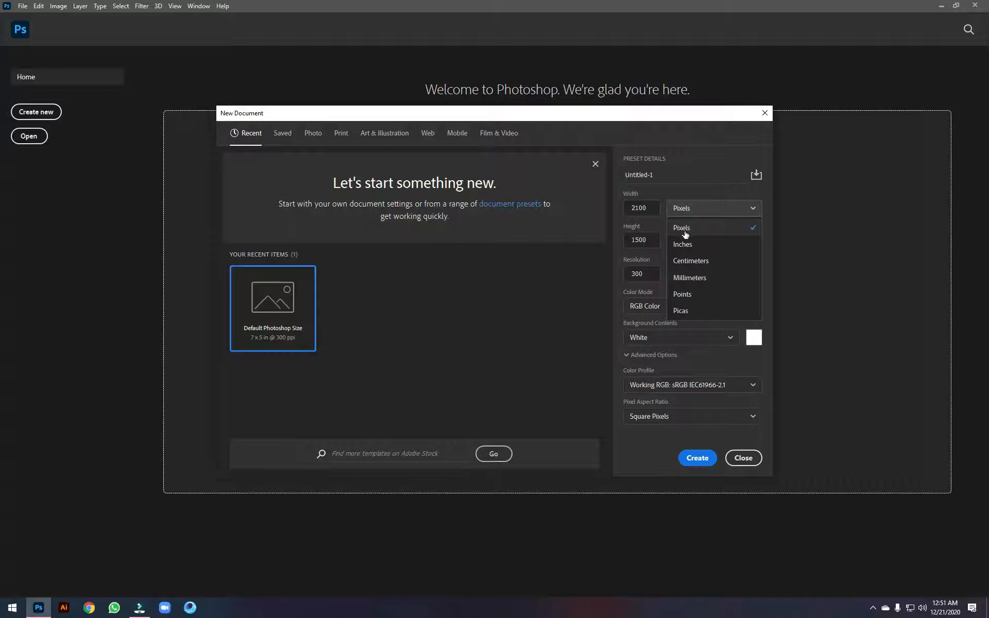
click(724, 245)
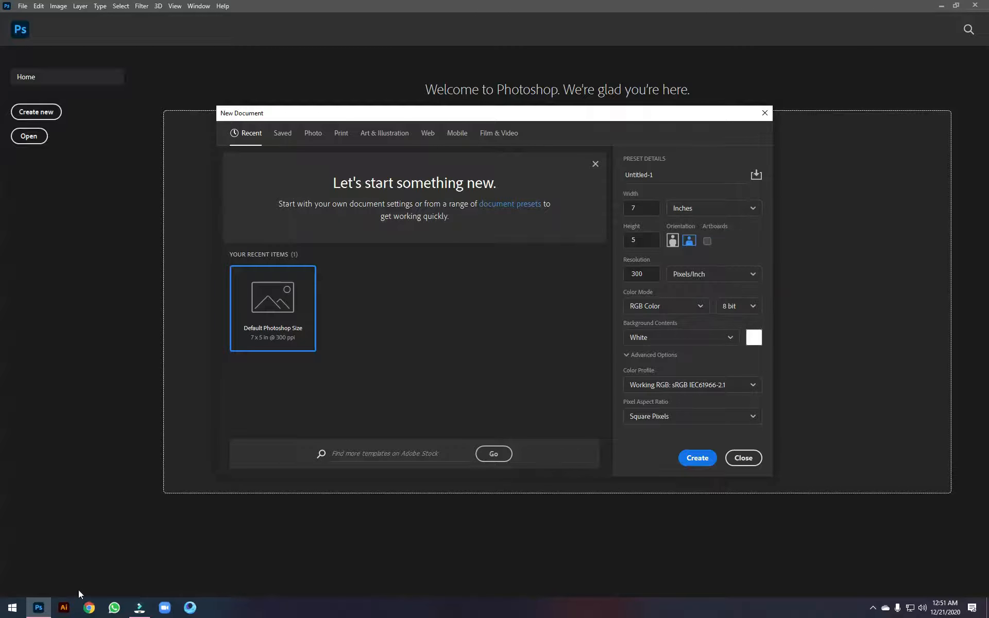
Switch to Chrome, go to google.com and search for "visiting card size".
click(94, 608)
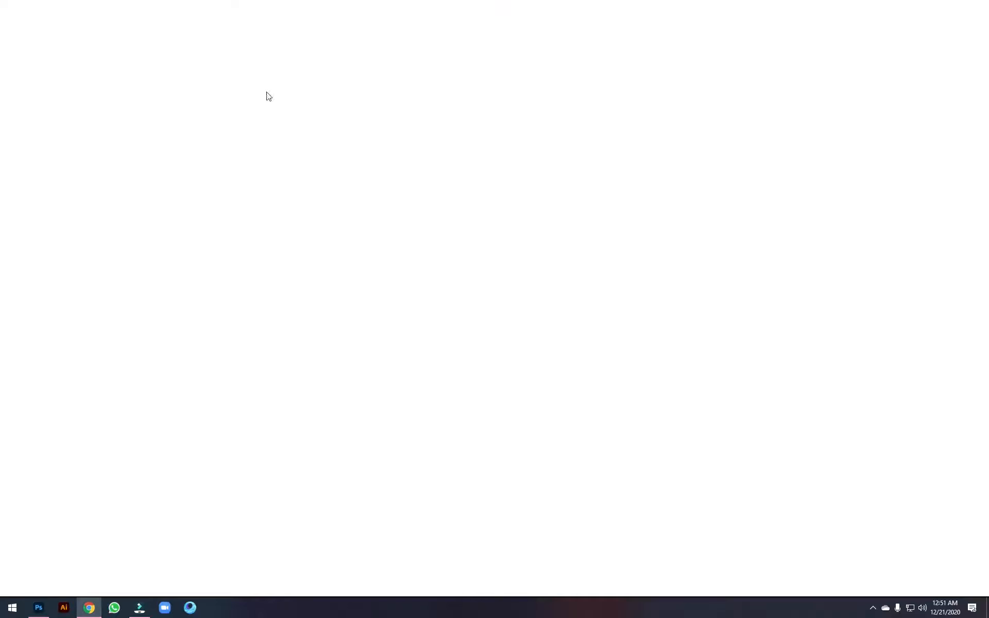
text(google.com)
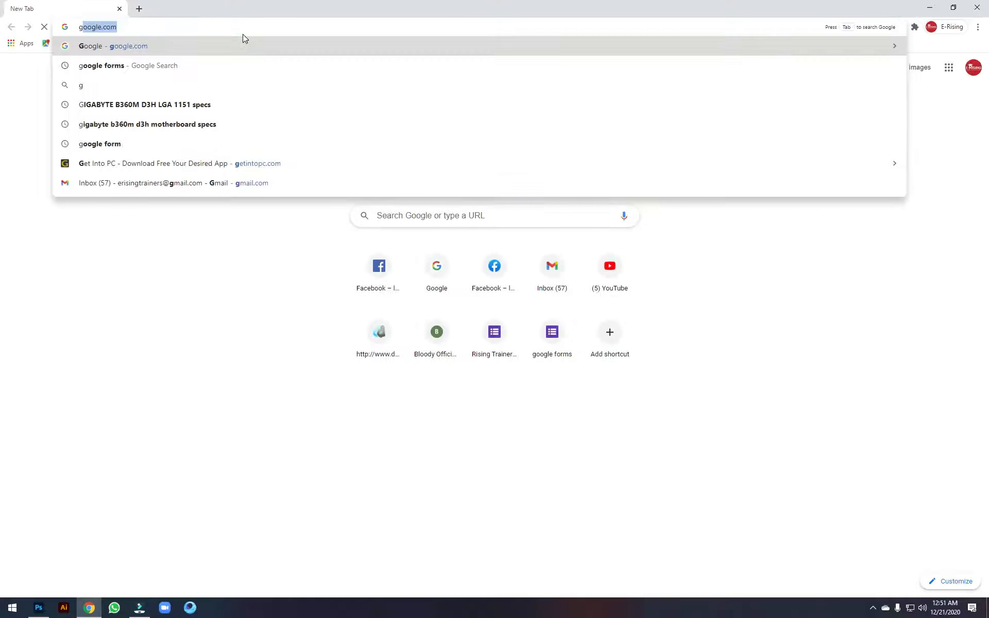
key(Return)
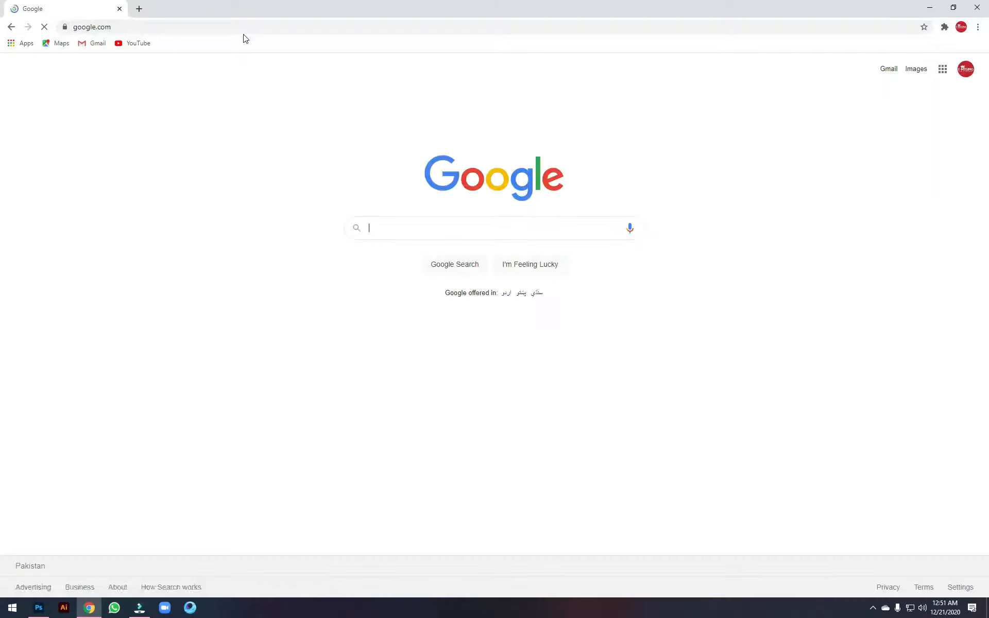
text(visi)
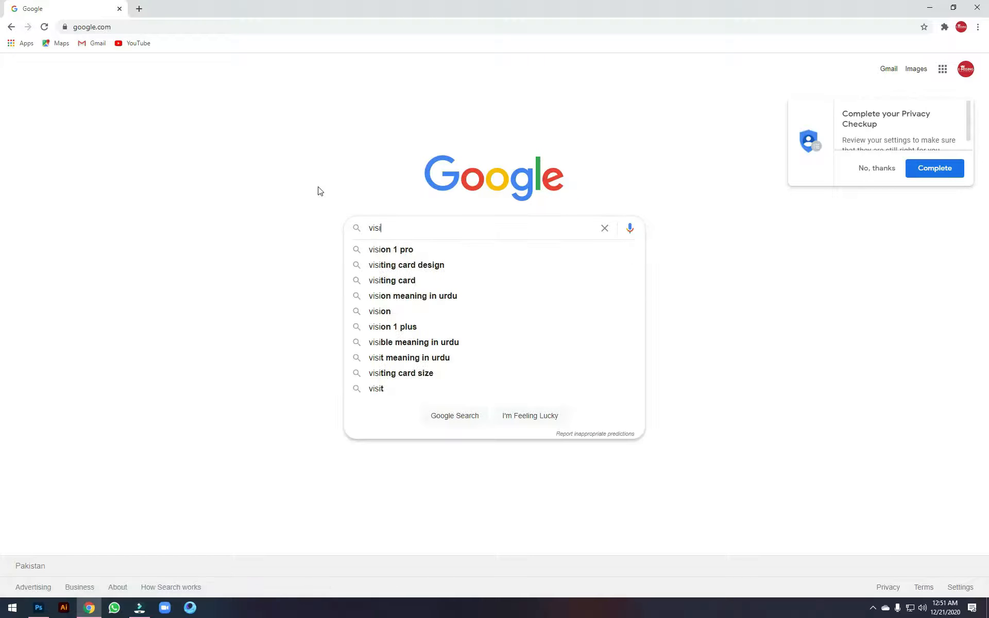
text(ting card size)
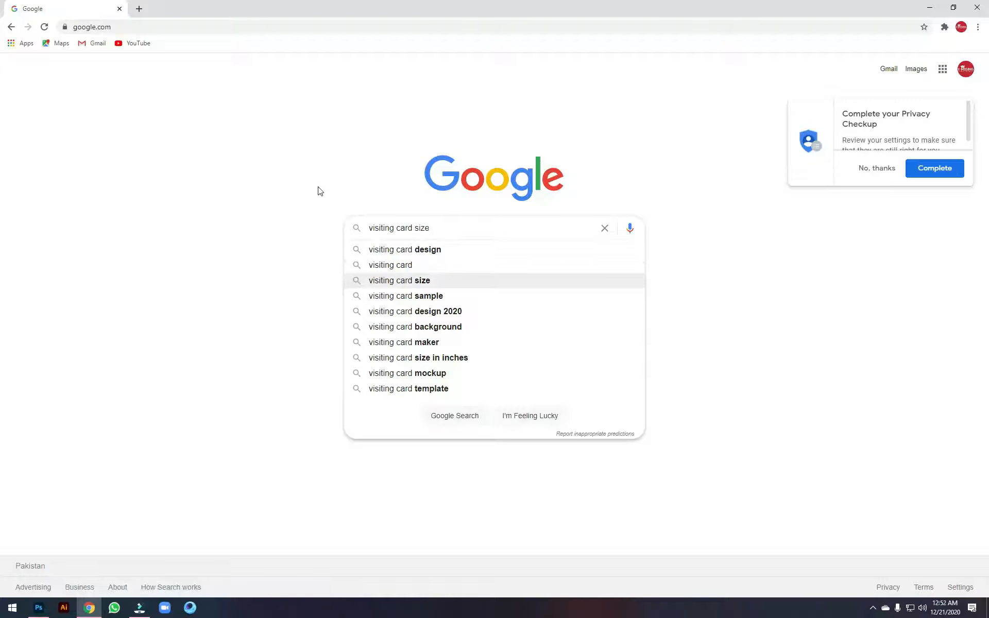
key(Return)
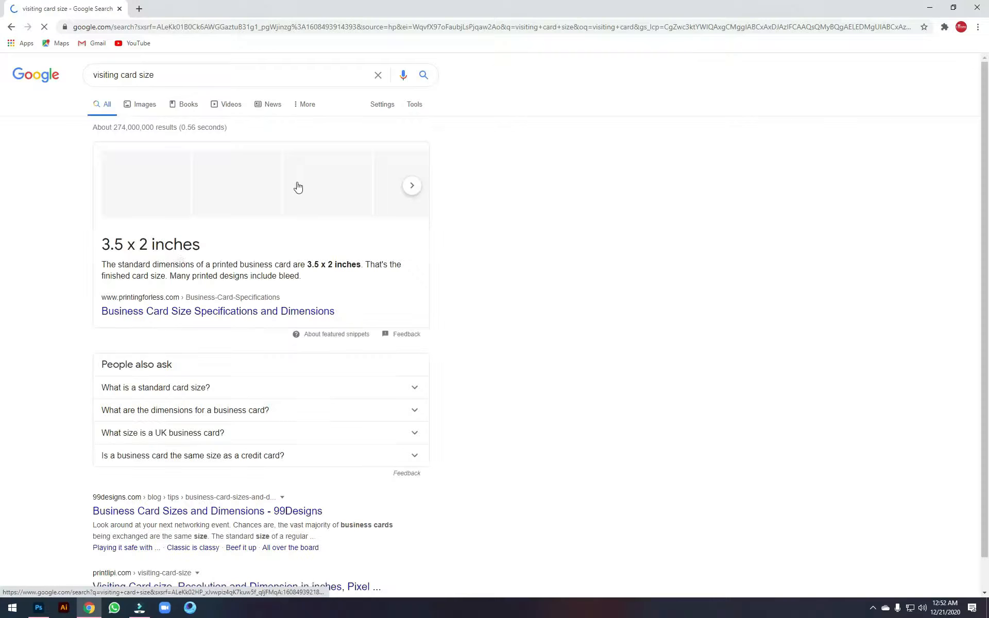
Copy the width value 3.5 from the "3.5 x 2 inches" business card size in the search results.
drag(148, 246, 123, 244)
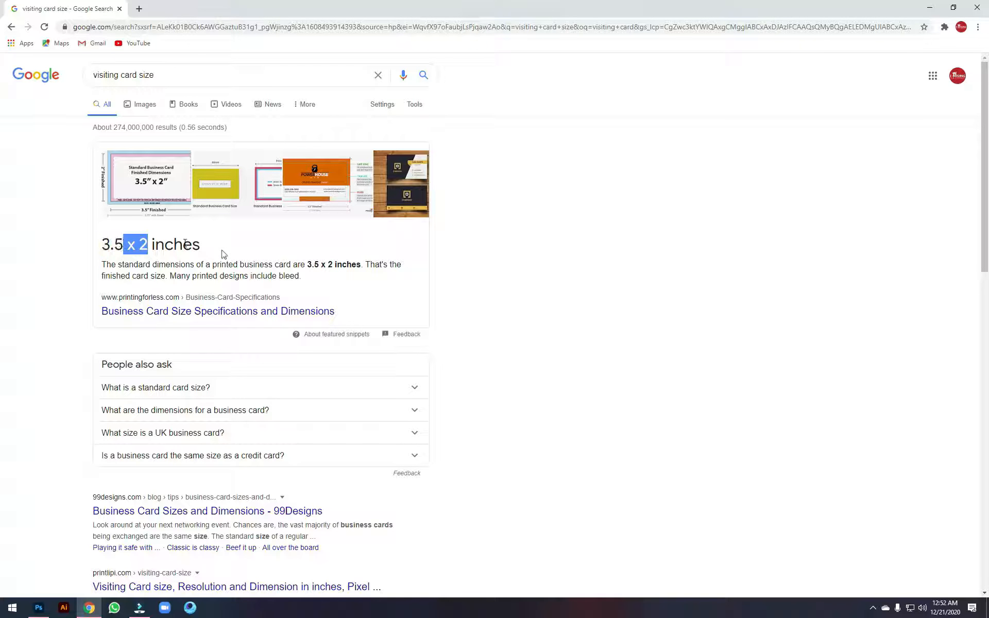
drag(202, 243, 101, 244)
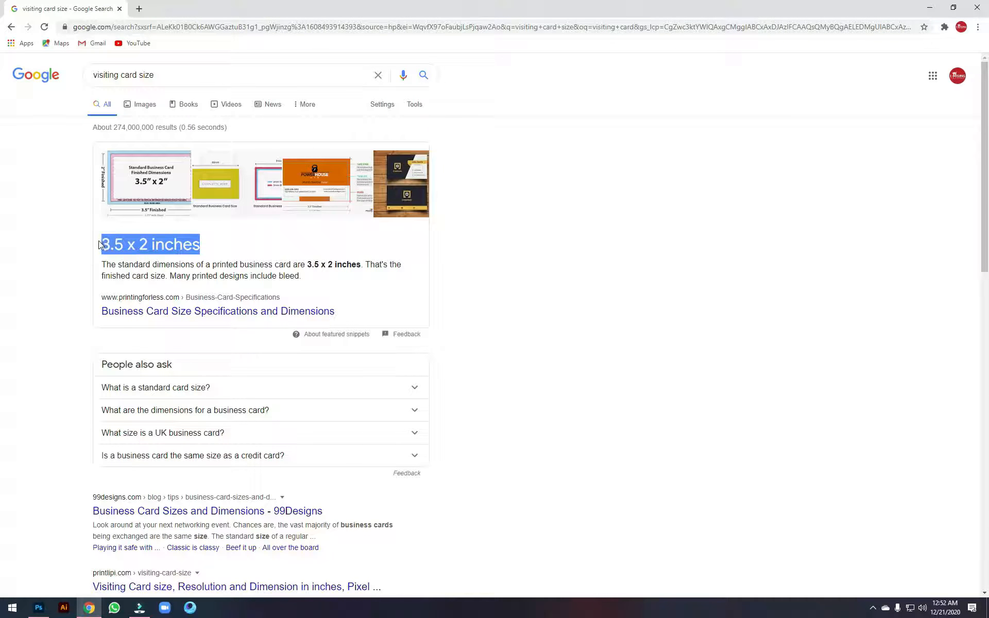
click(149, 249)
drag(123, 245, 101, 246)
key(ctrl+c)
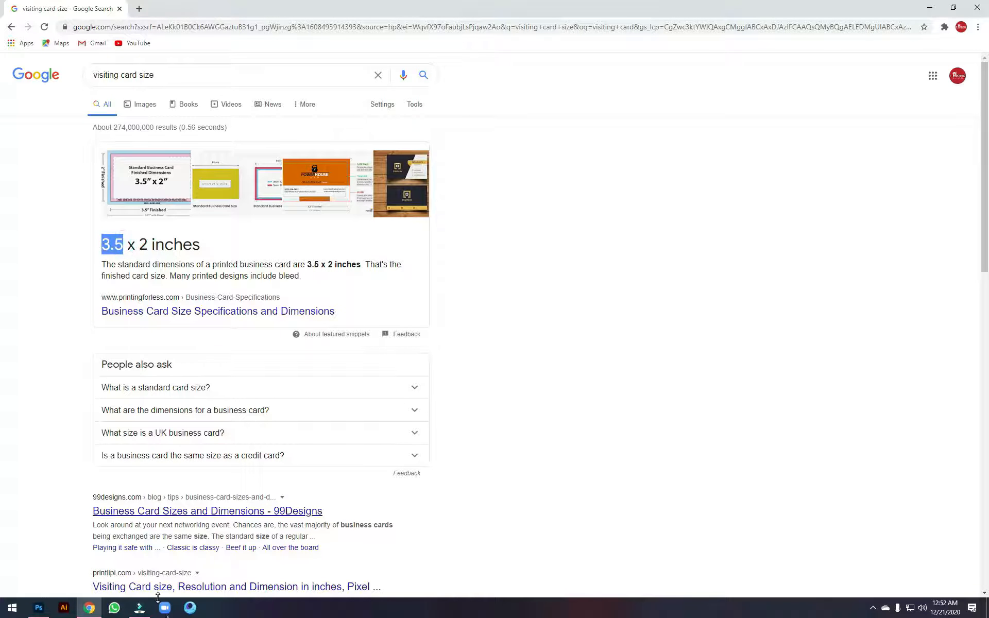
Switch back to Photoshop and set the new document's width to 3.5 inches and height to 2 inches.
click(38, 607)
click(641, 208)
key(ctrl+v)
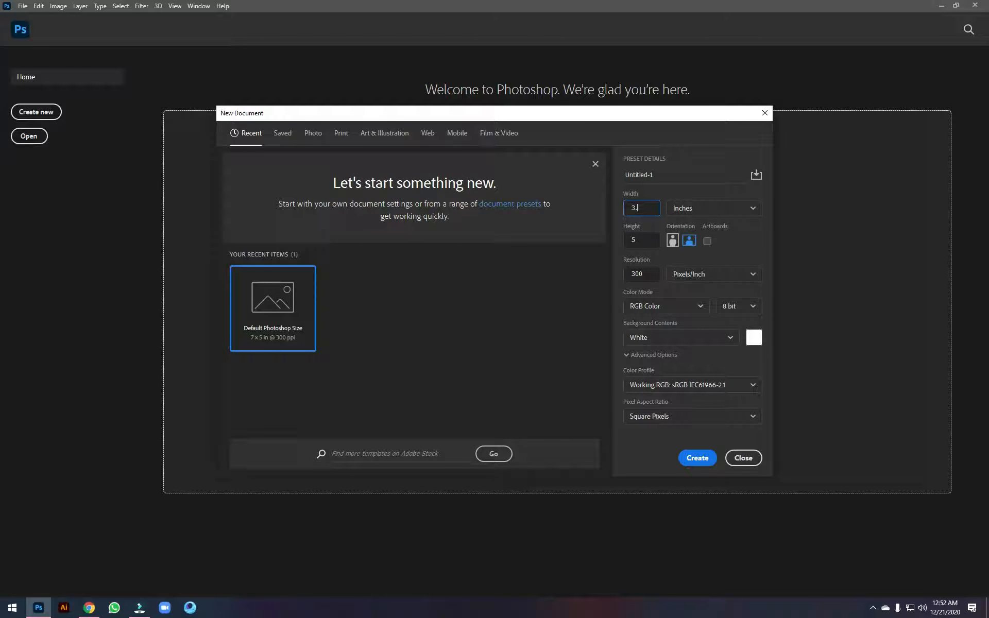
key(Tab)
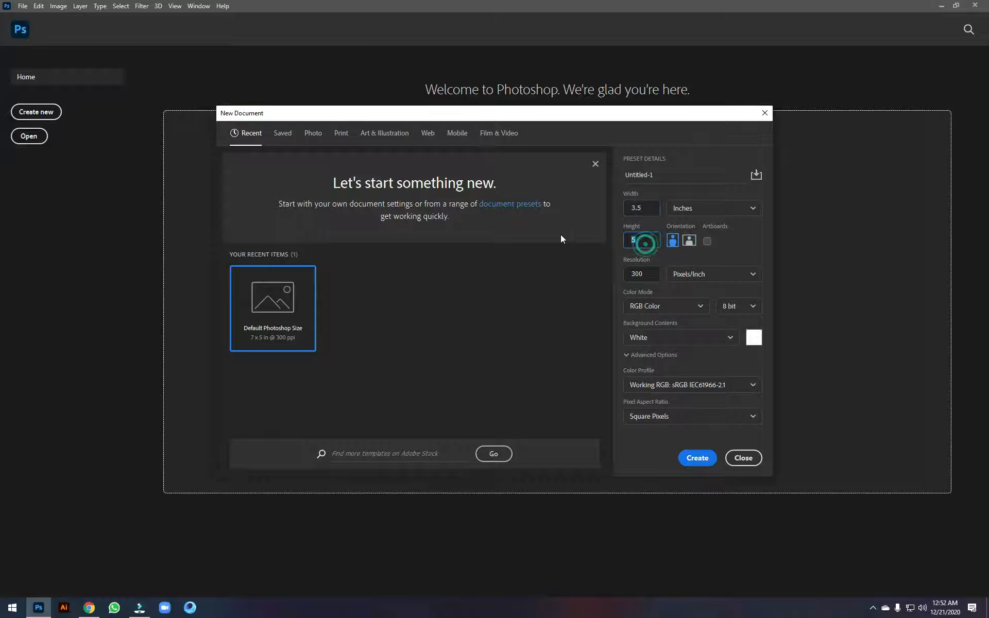
text(2)
click(759, 248)
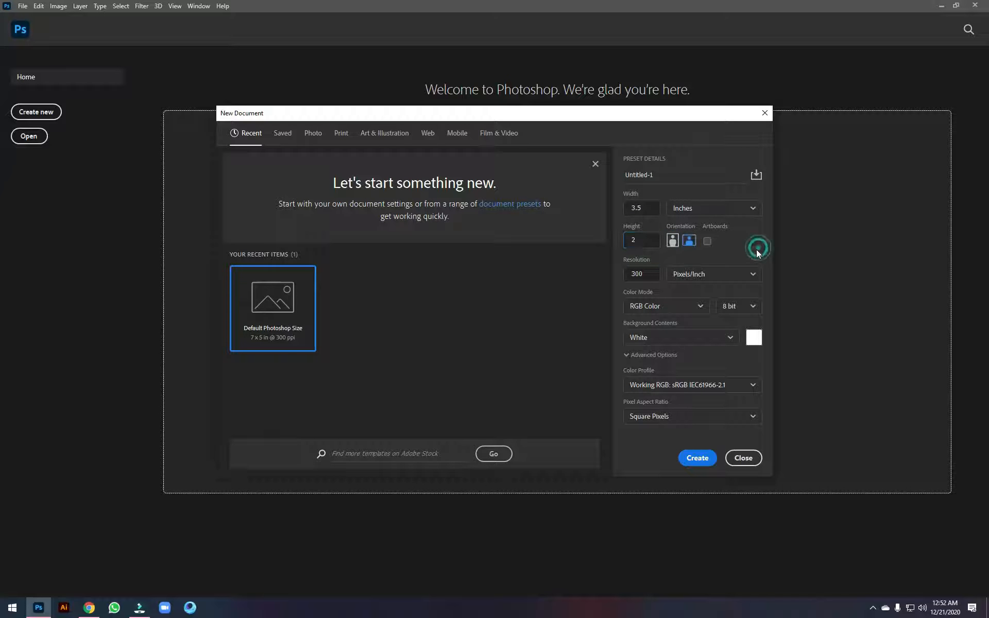
Convert the card dimensions to Pixels to view the equivalent size, and restore the unit to Inches.
click(741, 208)
click(732, 233)
double_click(639, 208)
double_click(641, 235)
drag(648, 207, 639, 208)
click(644, 207)
click(695, 212)
click(702, 245)
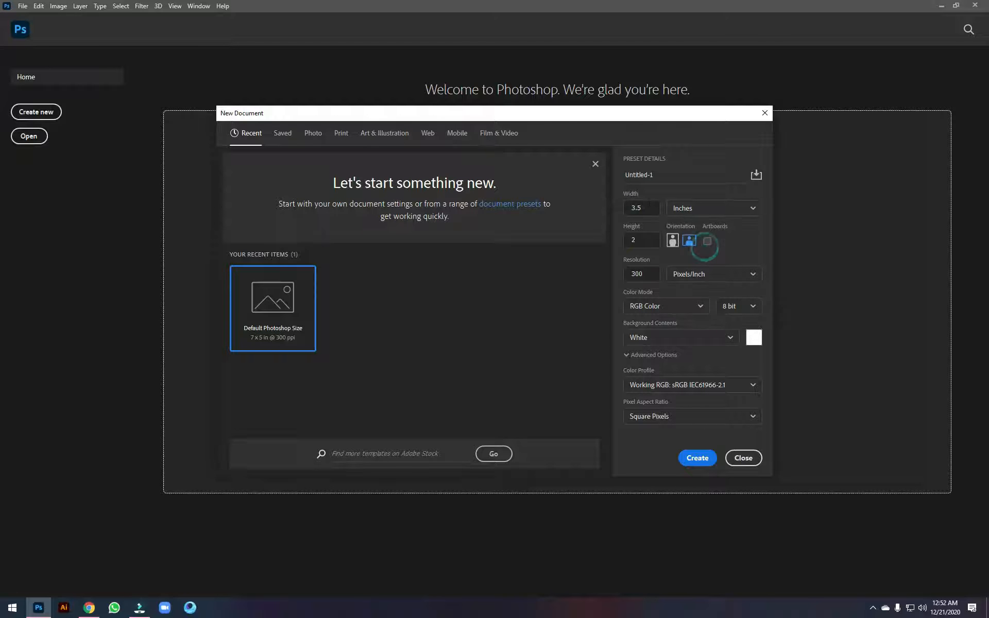
click(644, 206)
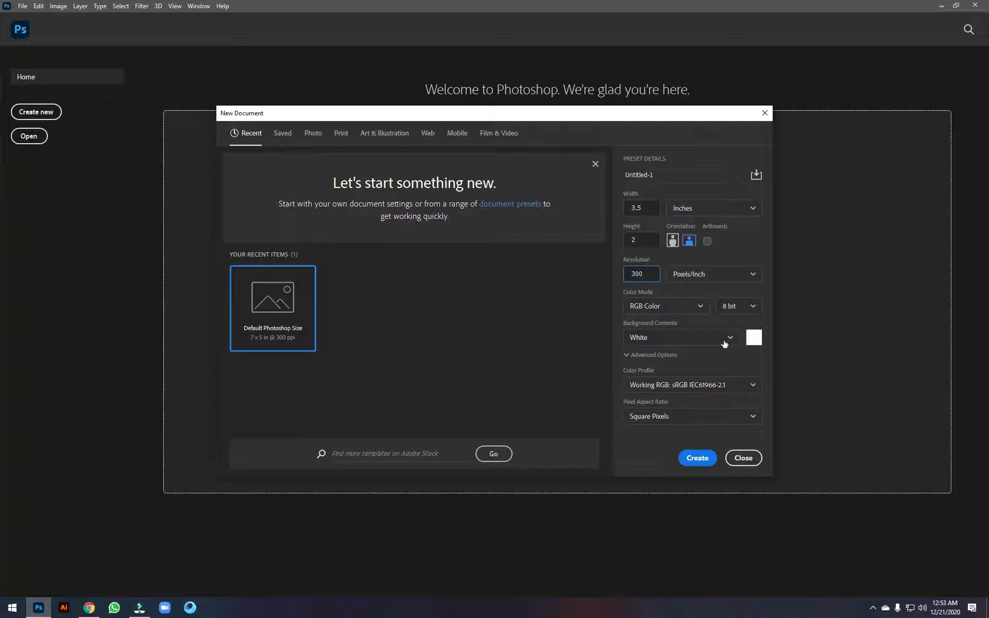
Try a resolution of 72 pixels/inch for the new document and restore it to 300.
click(651, 269)
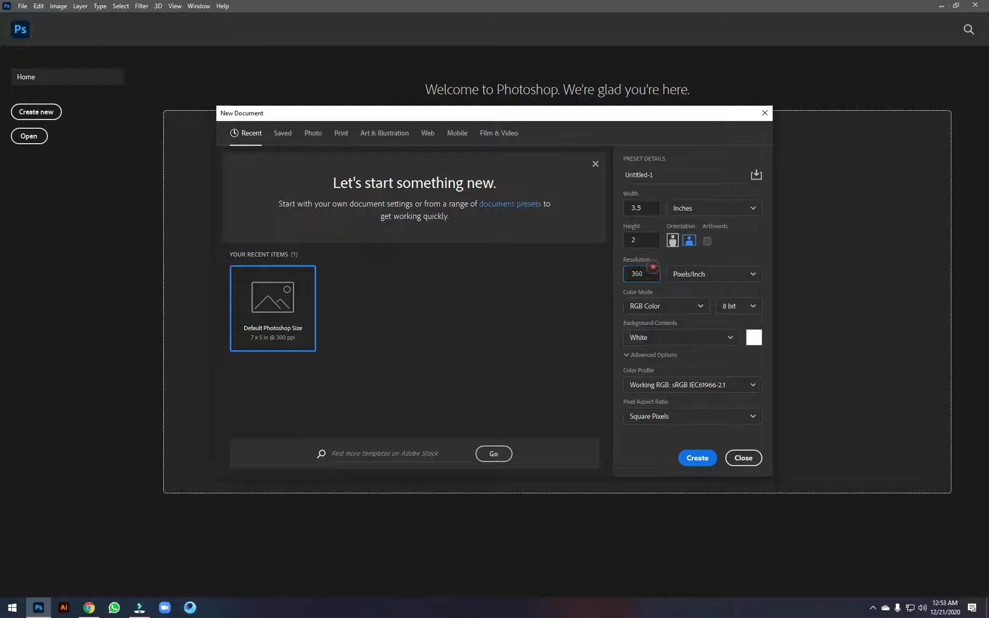
drag(650, 274, 625, 273)
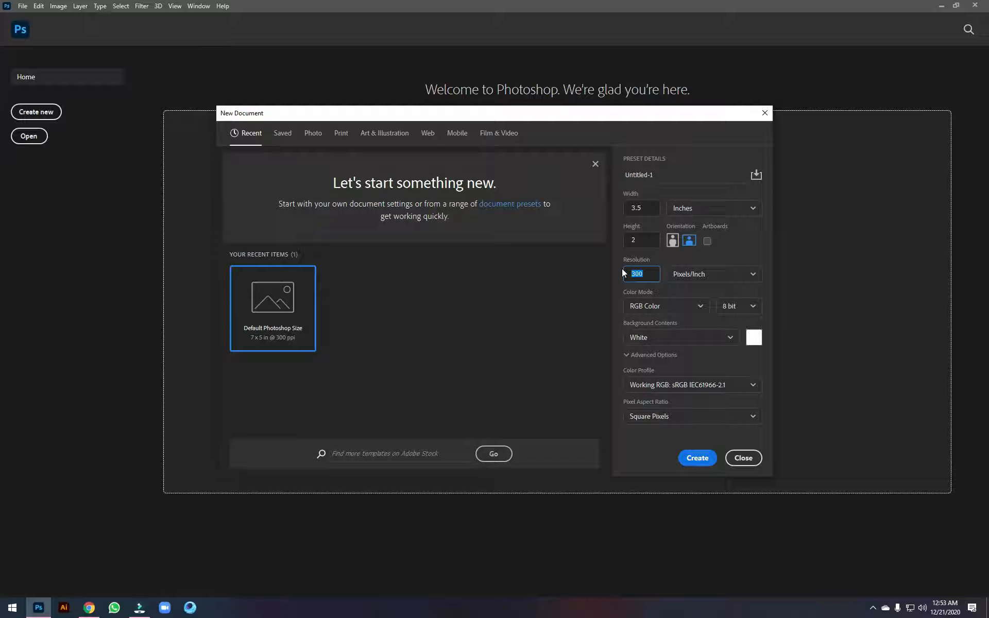
click(639, 273)
double_click(647, 271)
click(633, 272)
double_click(644, 273)
text(72)
key(BackSpace)
key(BackSpace)
text(3)
Set the new document's unit to Pixels and its size to 1080 wide by 1080 high.
click(718, 209)
click(698, 235)
double_click(641, 207)
text(1080)
key(Tab)
key(Tab)
text(1080)
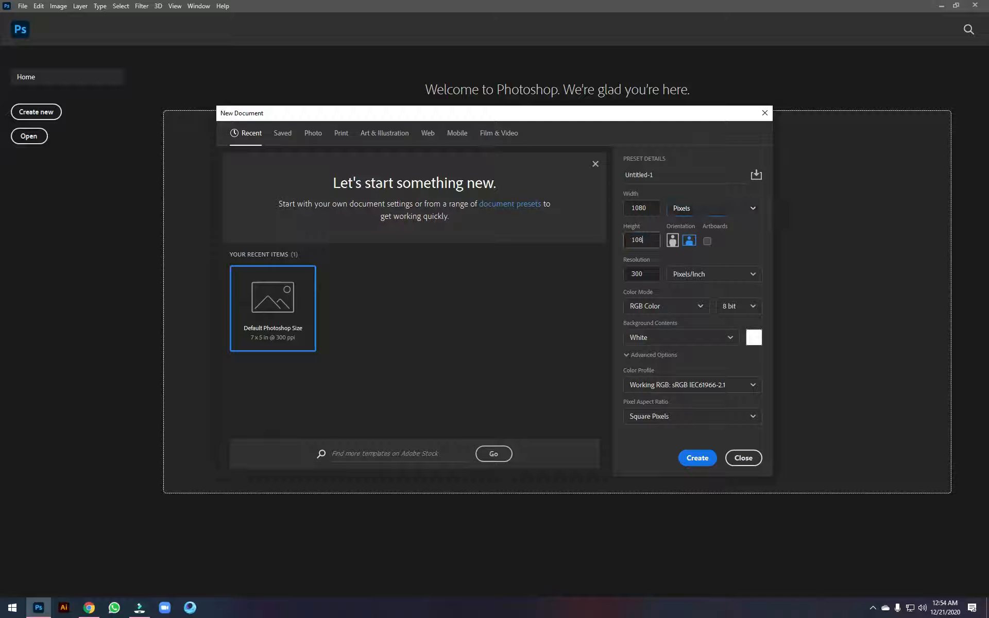
click(744, 252)
Keep RGB Color as the color mode, try Background Color as the background contents, and restore it to White.
click(682, 300)
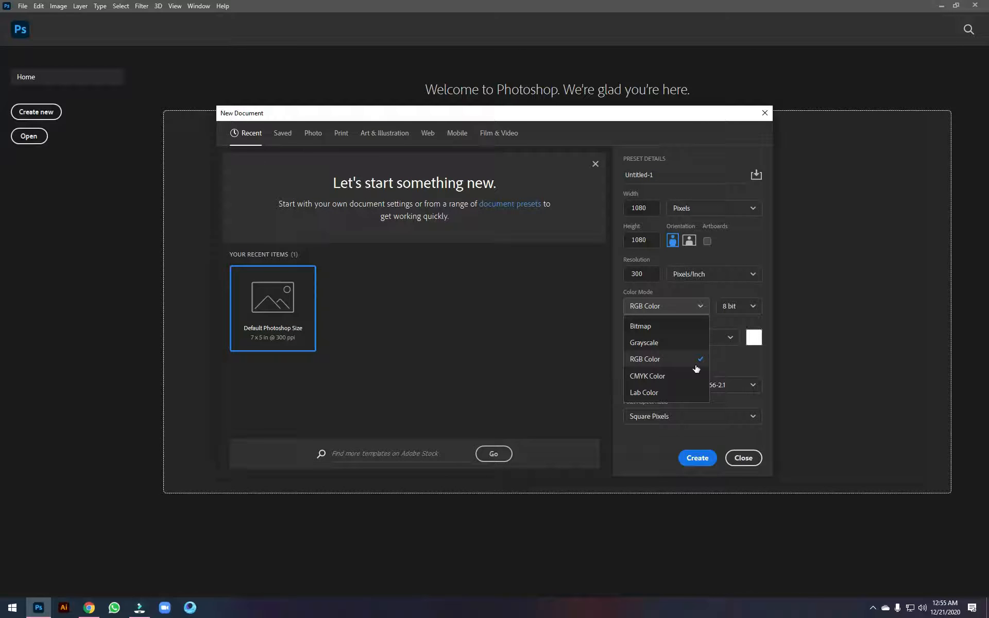
click(661, 365)
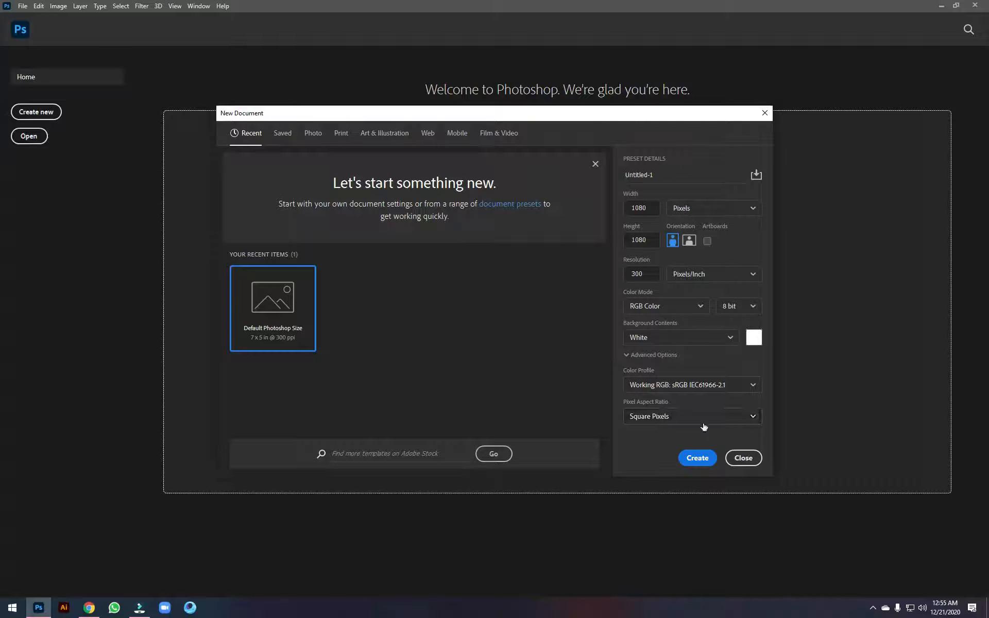
click(710, 338)
click(701, 390)
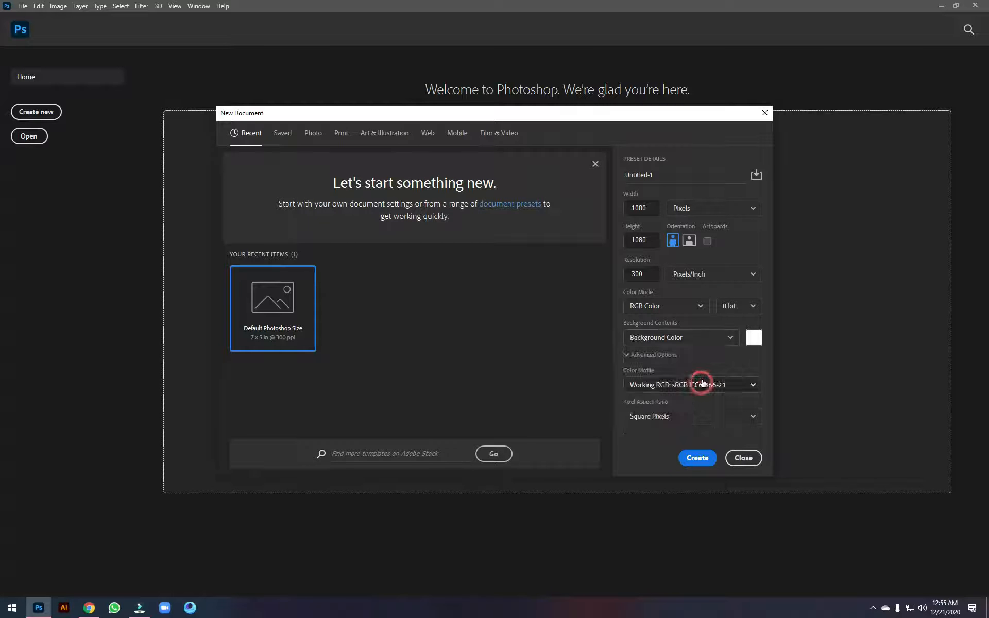
click(704, 340)
click(691, 357)
Look through the saved presets and the Photo presets, comparing the landscape and portrait sizes.
click(289, 135)
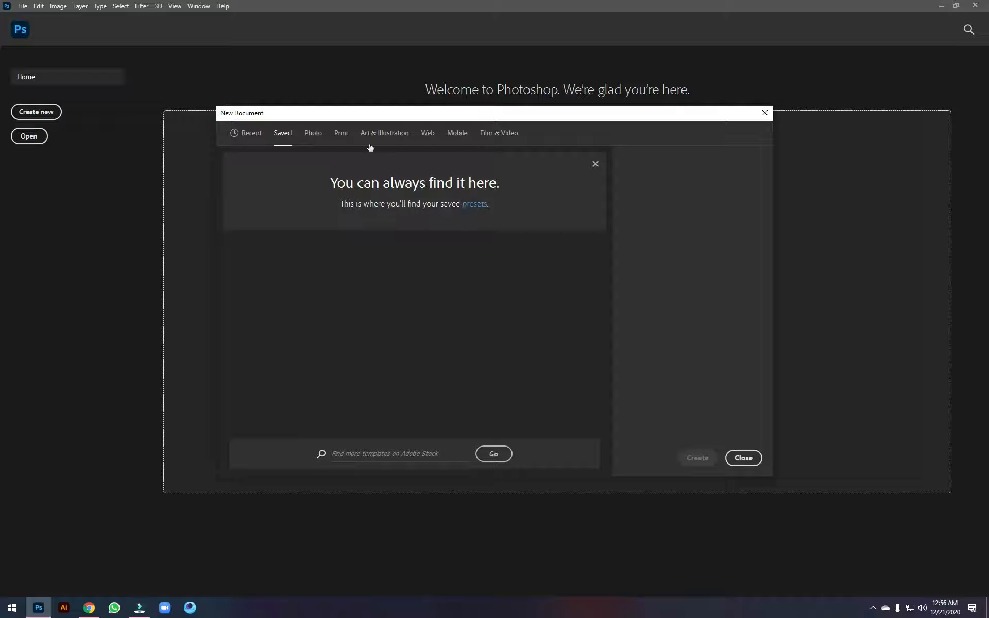
click(311, 135)
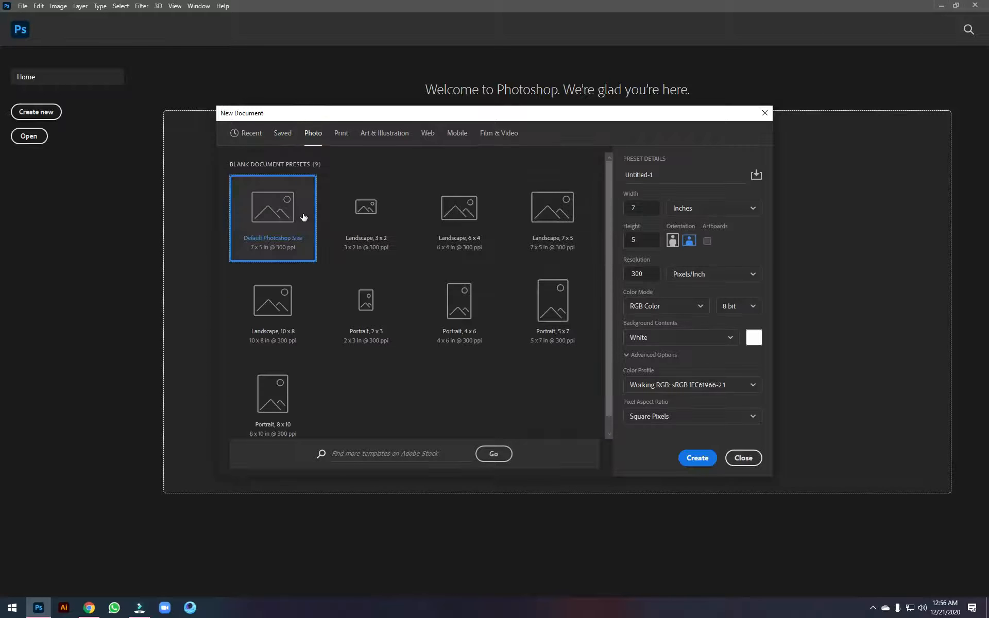
click(369, 221)
click(449, 227)
click(578, 231)
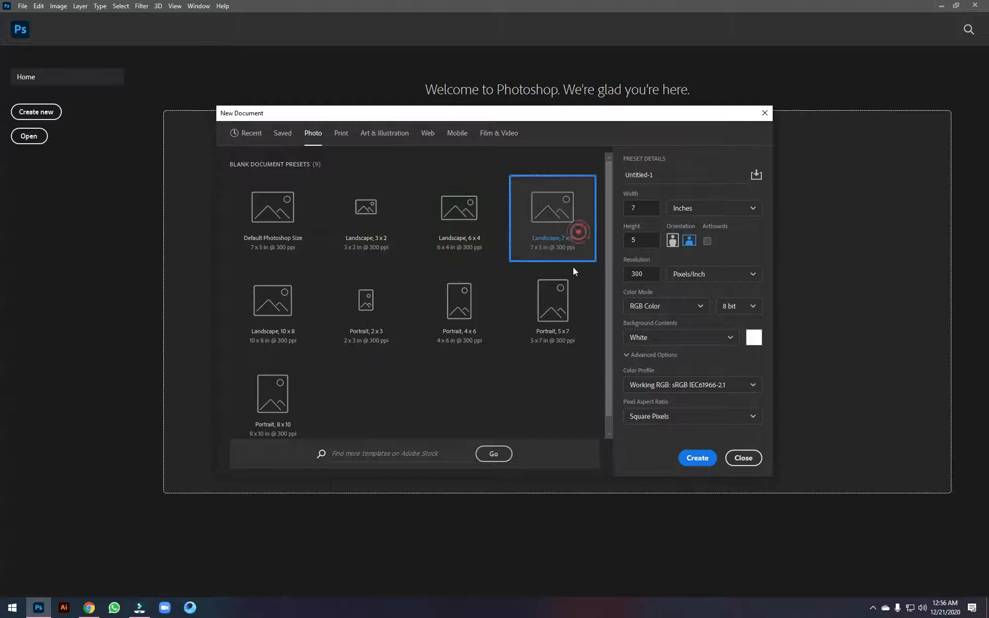
click(556, 328)
click(453, 324)
click(348, 326)
click(281, 330)
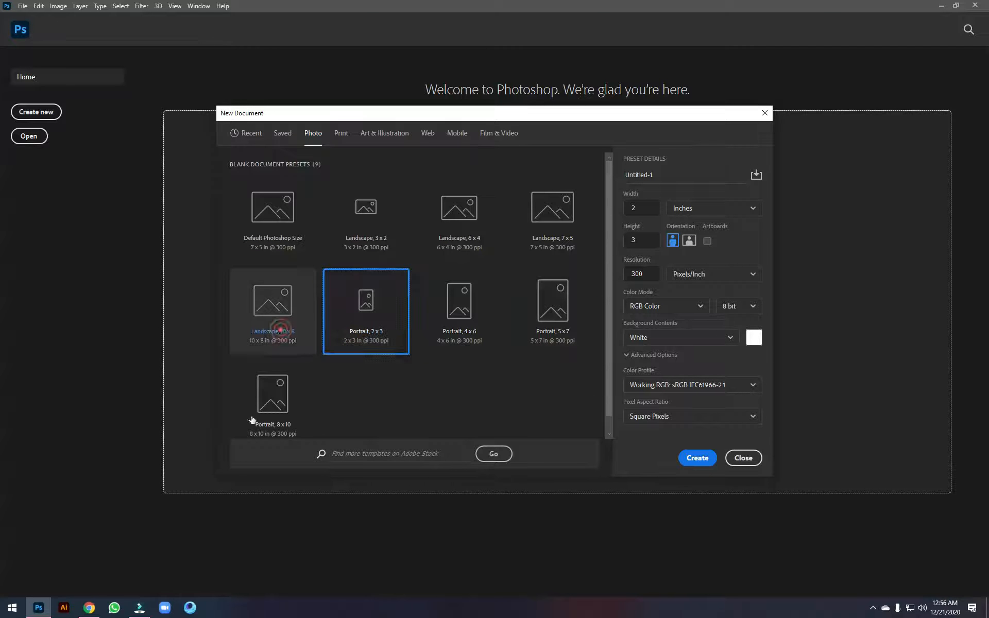
click(261, 424)
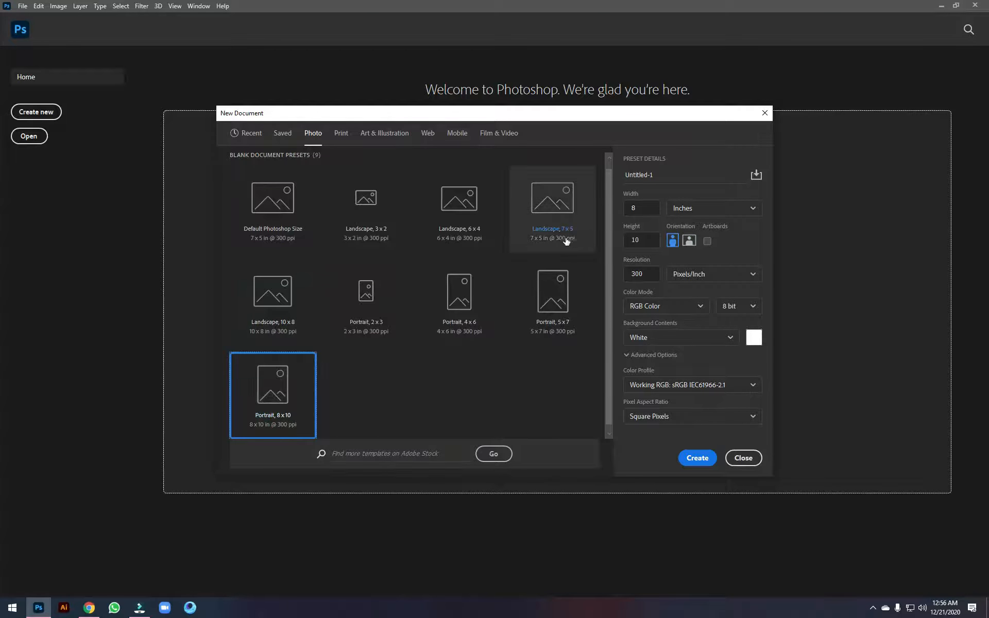
click(443, 296)
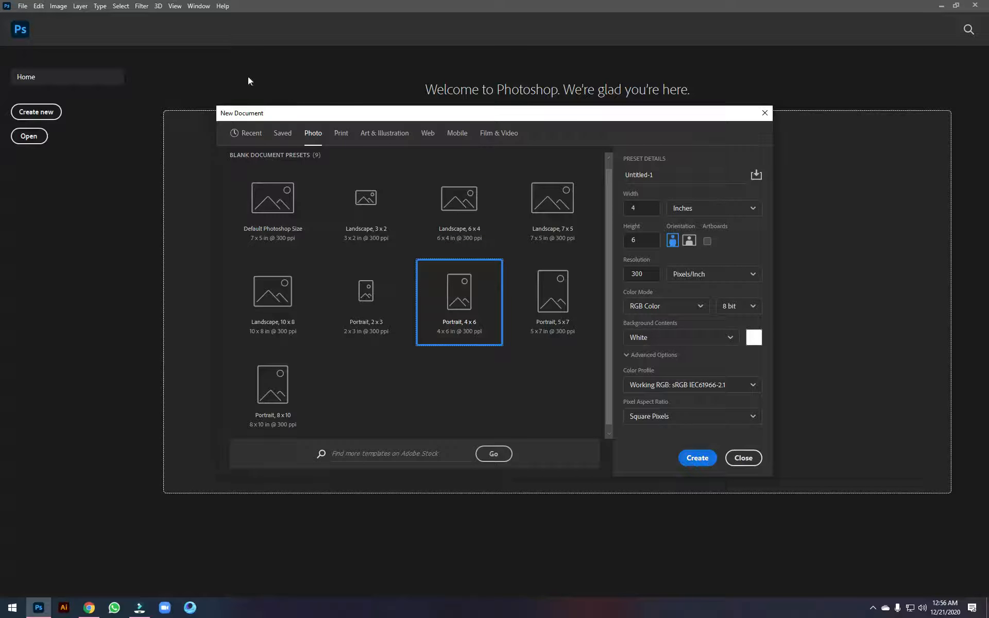
Review the blank document presets for Print, Art & Illustration, Web, Mobile, and Film & Video.
click(343, 134)
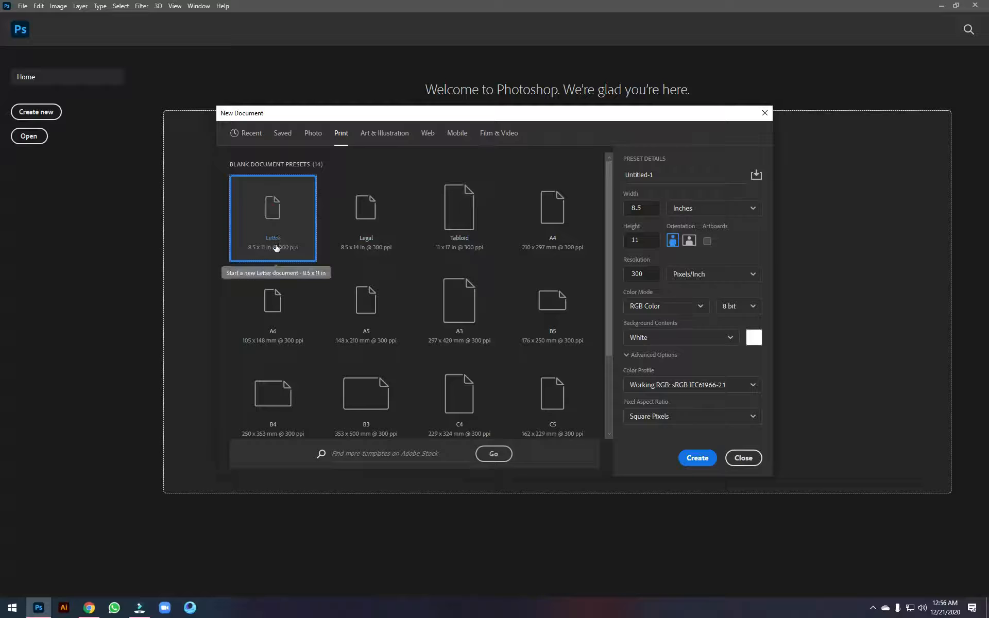
click(642, 208)
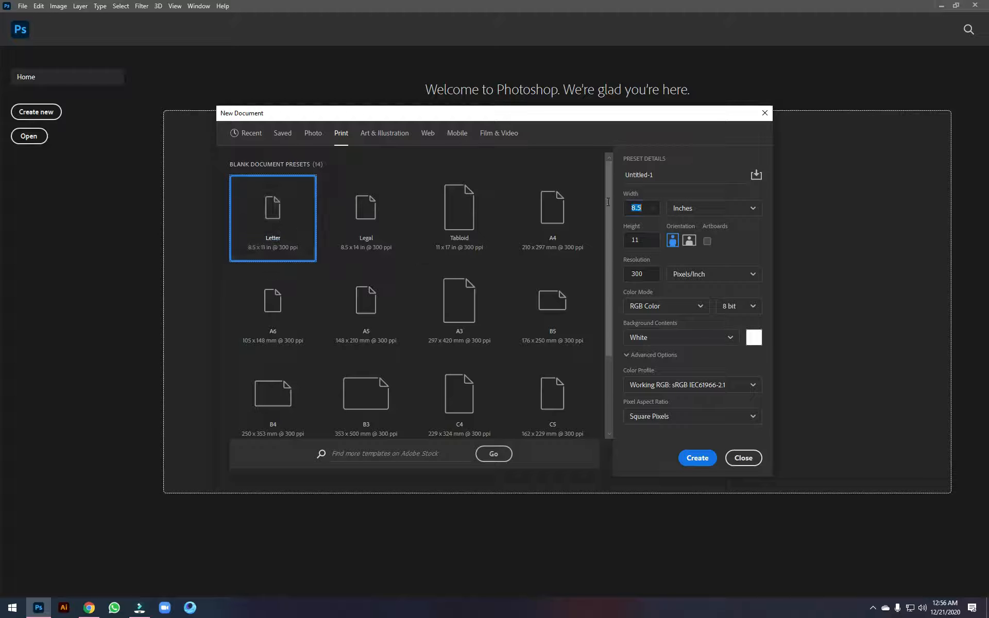
click(376, 133)
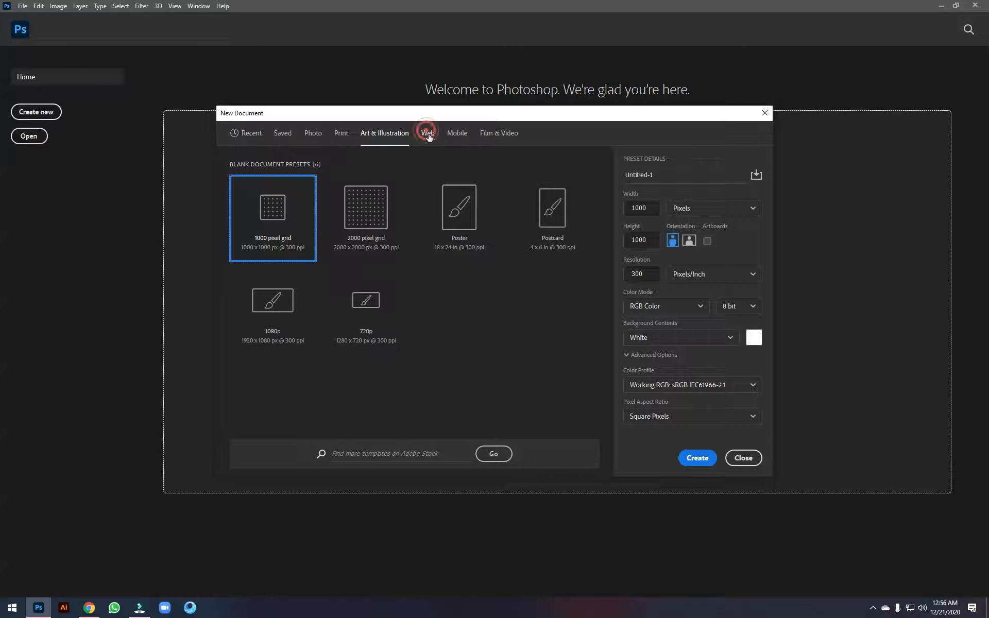
click(427, 133)
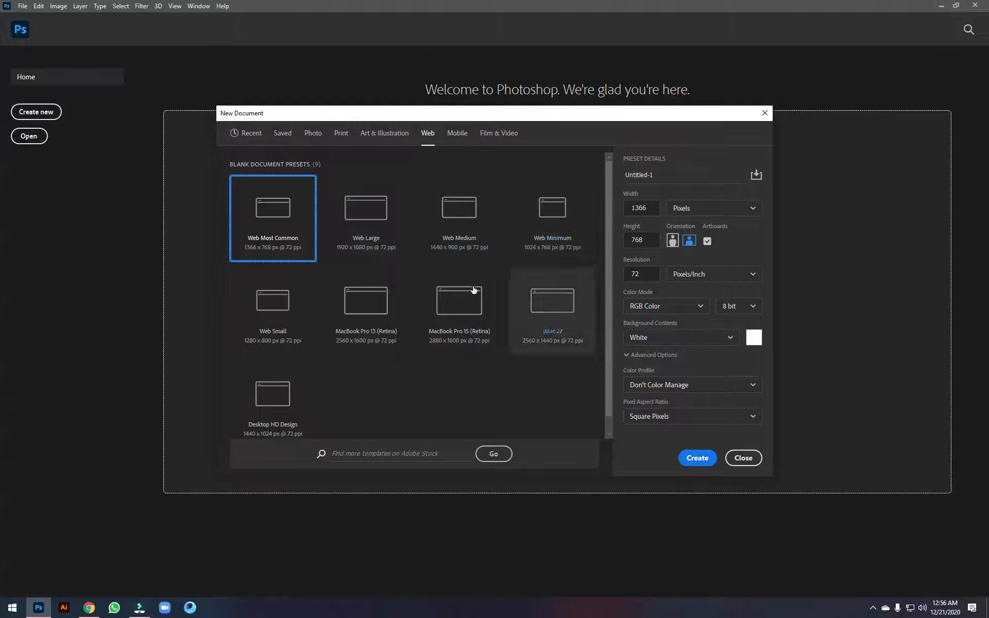
click(457, 135)
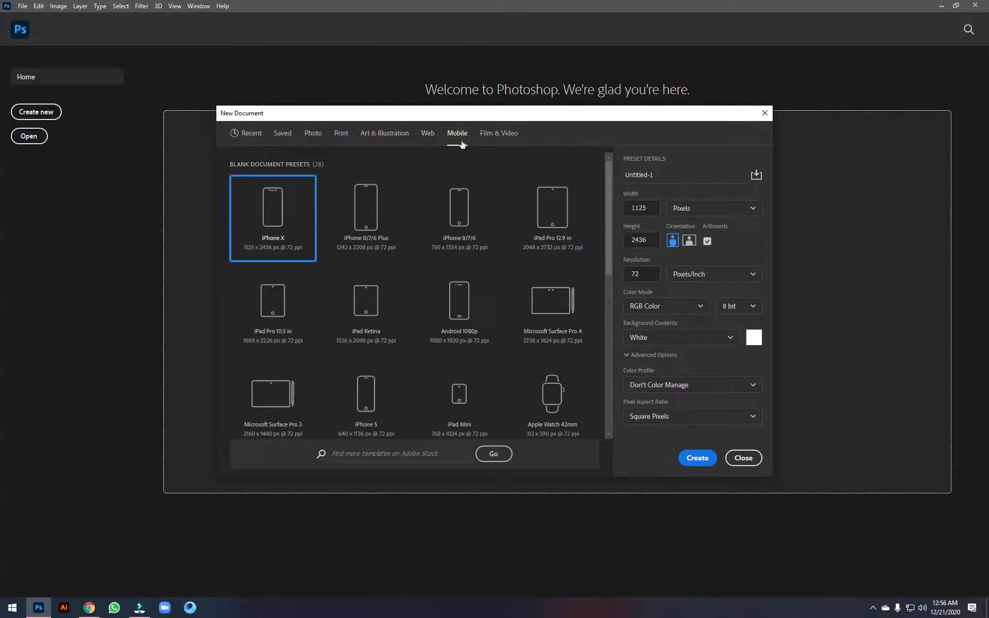
click(498, 135)
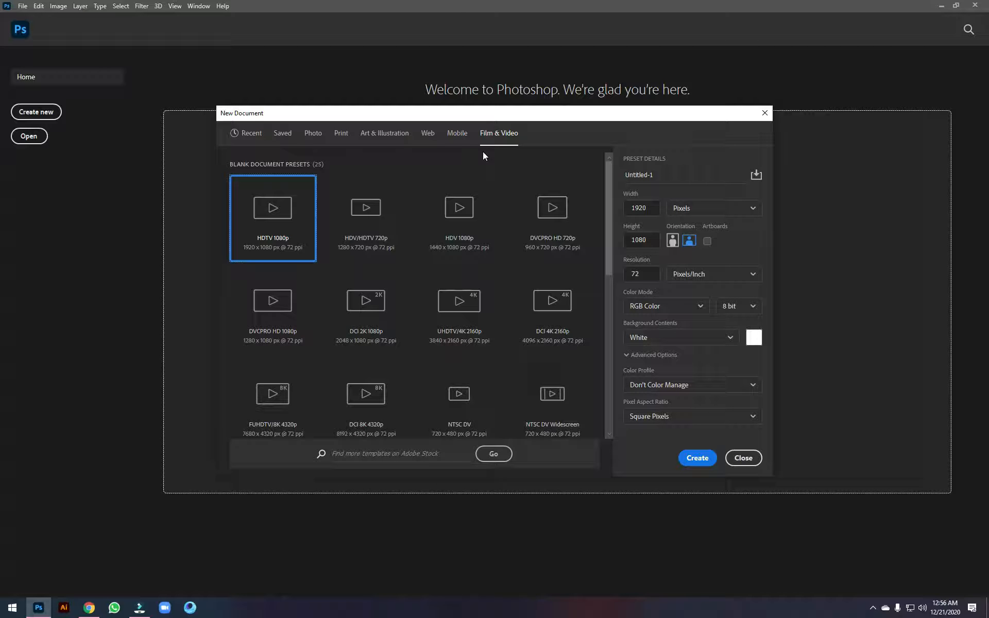
Return to the recent presets and set the new document's size to 1080 by 1080 Pixels.
click(255, 134)
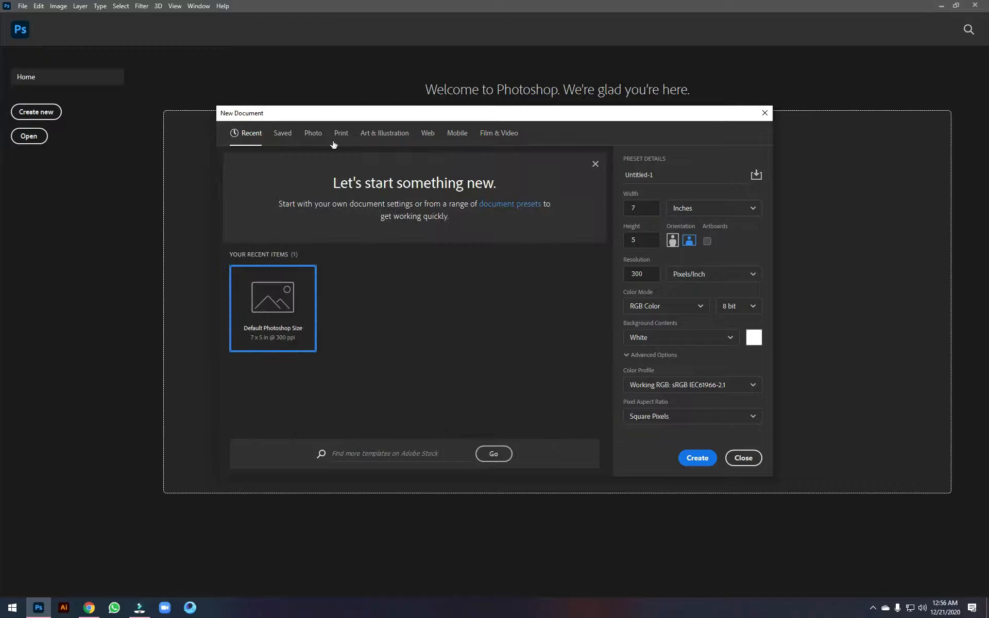
click(753, 208)
click(732, 228)
click(653, 207)
double_click(647, 208)
text(1)
text(080)
key(Tab)
text(10)
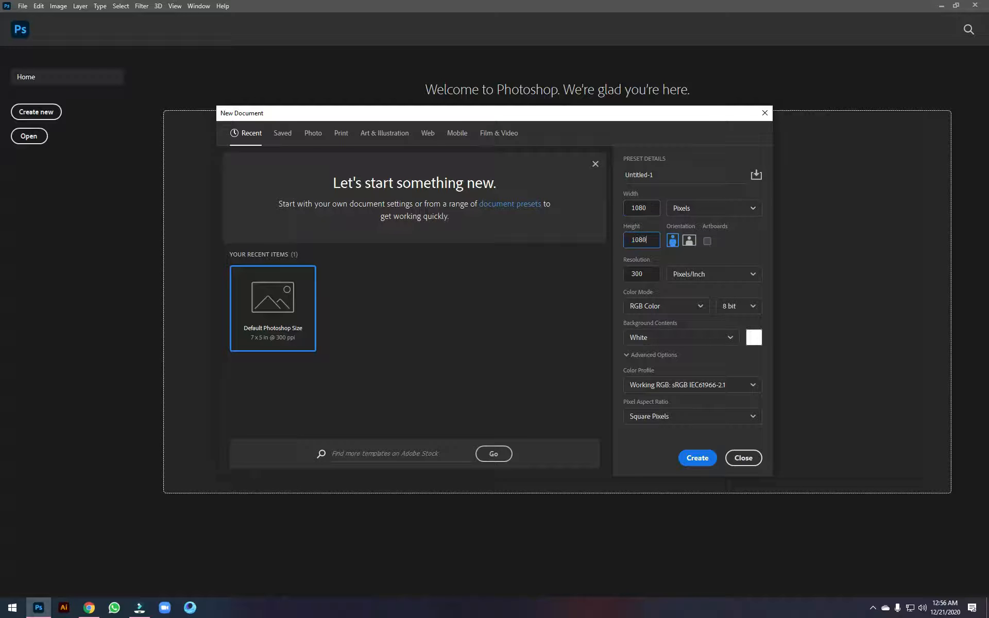
text(80)
Name the new document "Class 01" and create it.
drag(658, 178, 618, 177)
text(Class 01)
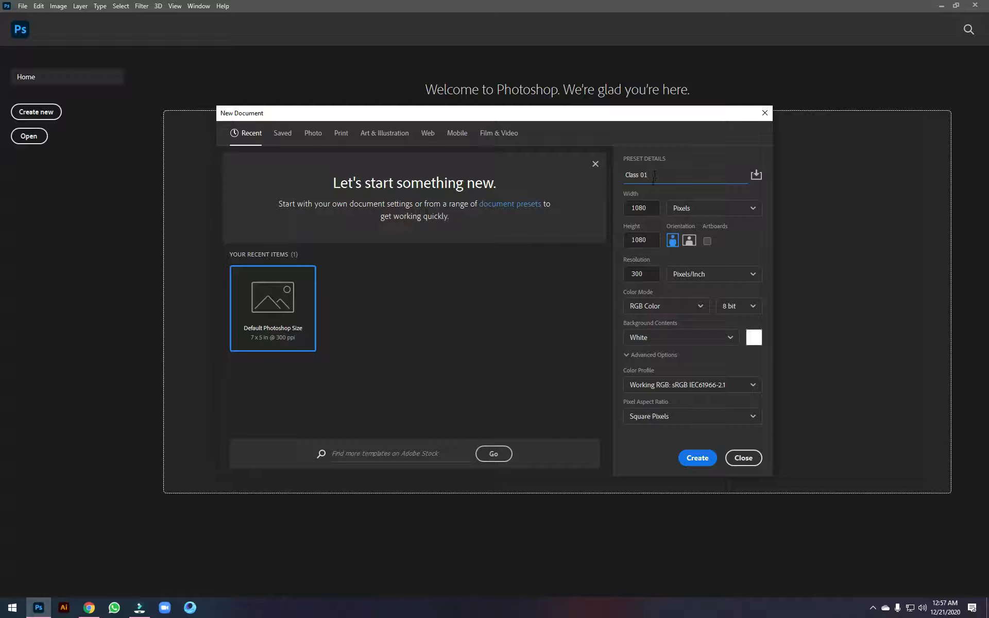
click(710, 459)
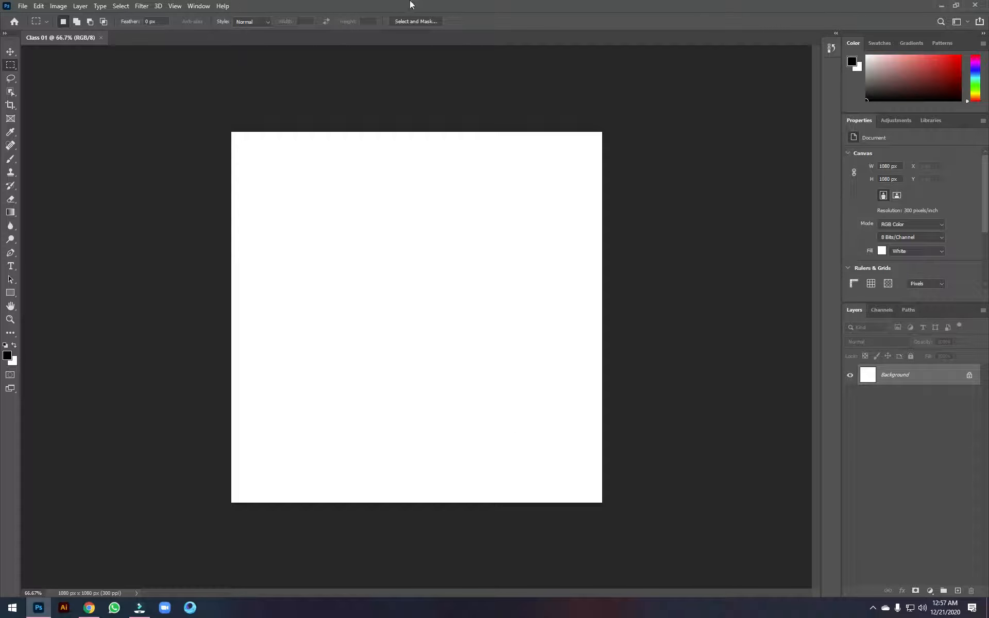
Arrange the tools in two columns, and try a rectangular marquee around the whole canvas before deselecting and activating the Move tool.
click(5, 34)
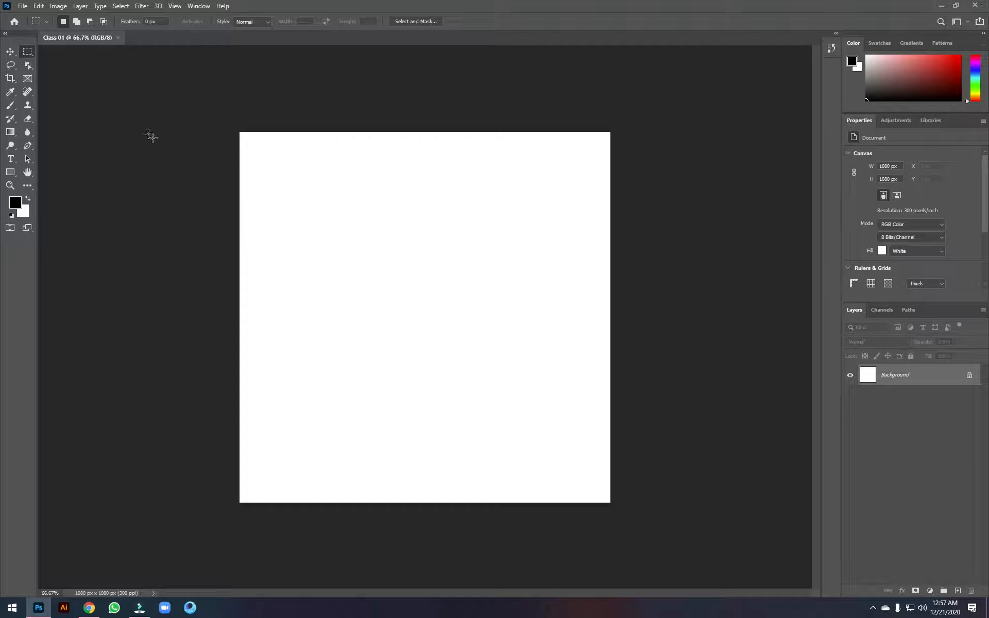
drag(240, 130, 611, 503)
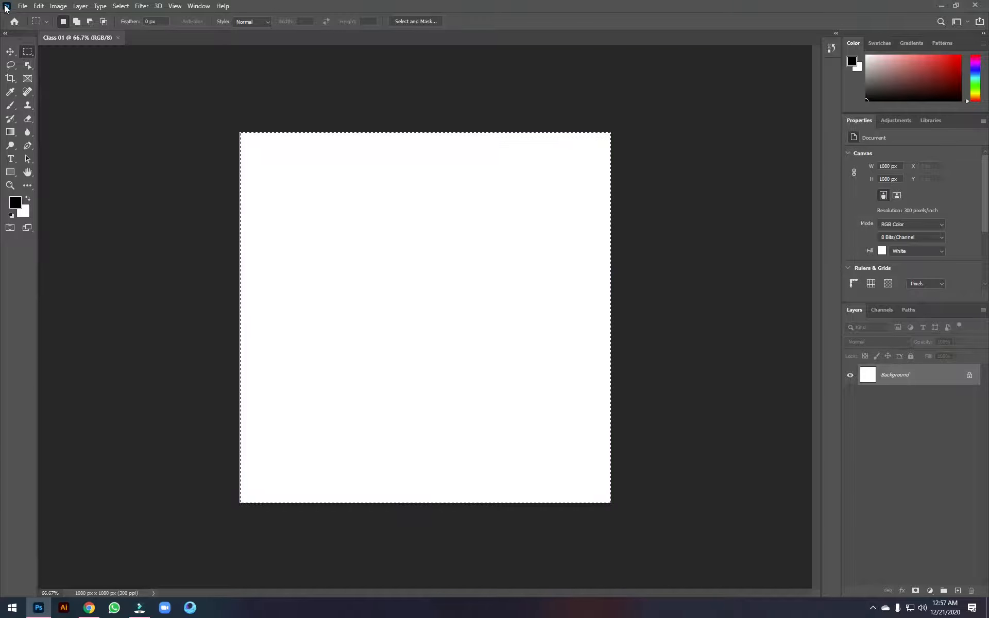
key(ctrl+d)
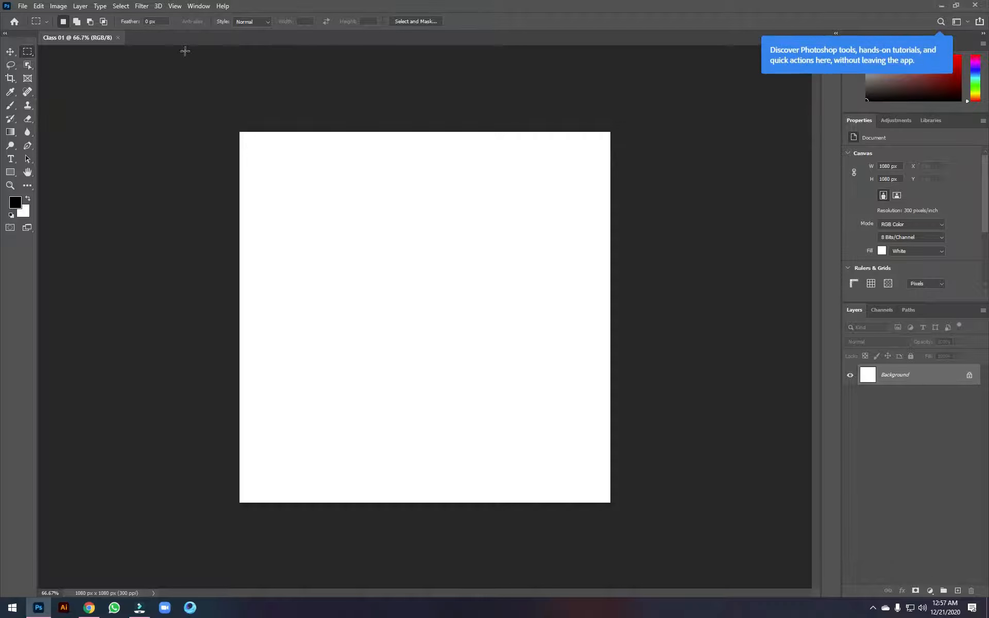
click(10, 51)
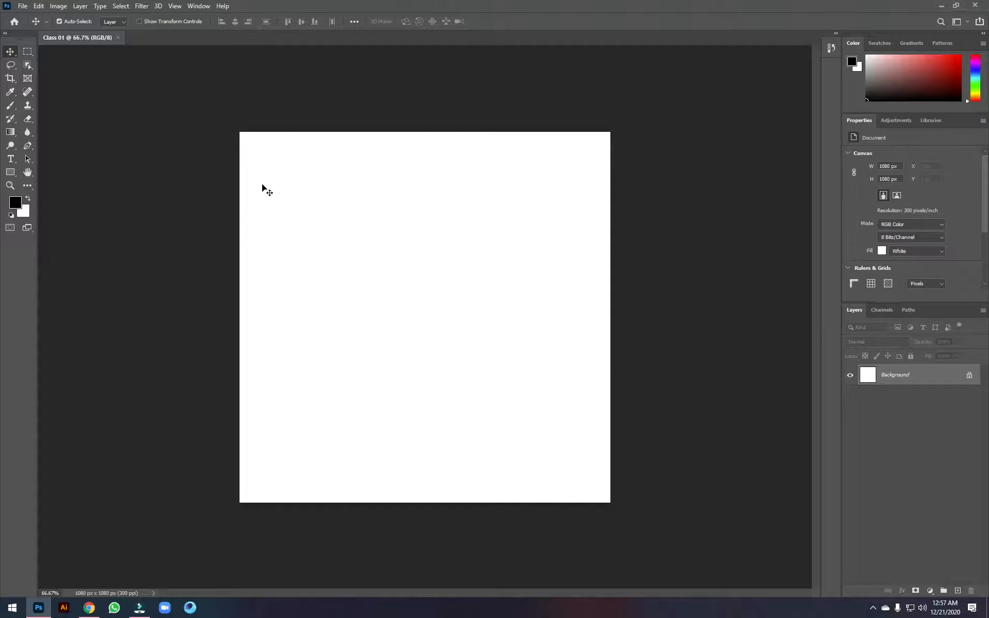
click(546, 90)
click(27, 6)
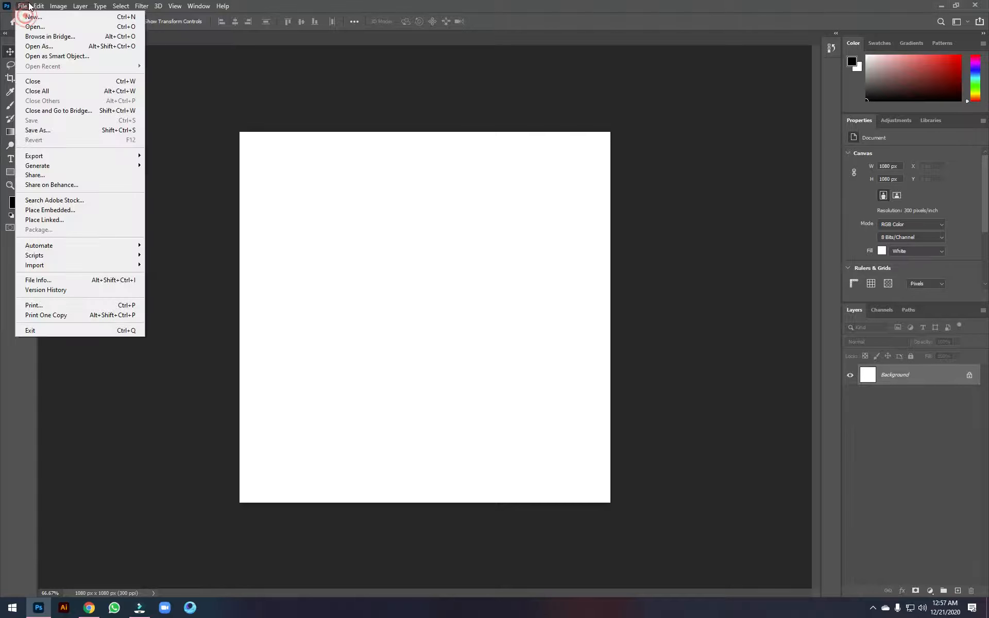
click(60, 6)
click(101, 6)
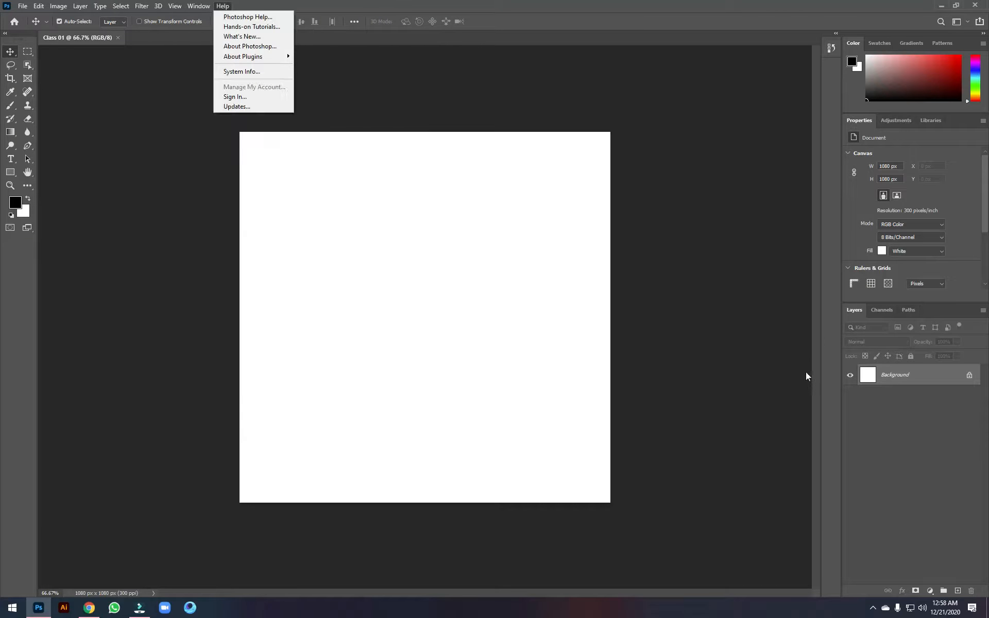
click(761, 379)
click(430, 195)
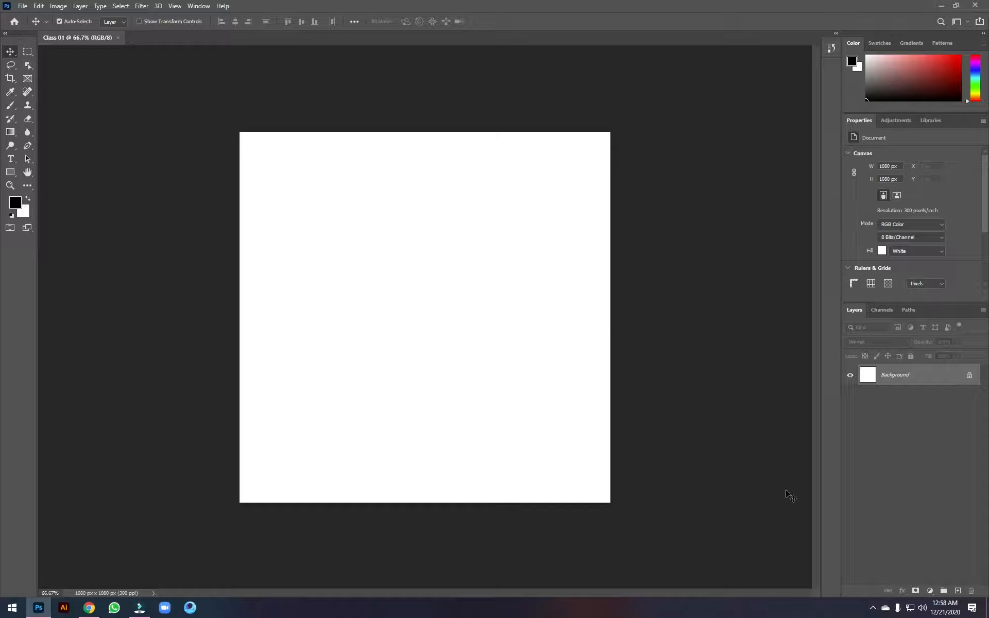
Add four blank layers above the Background layer and delete all of them.
click(957, 592)
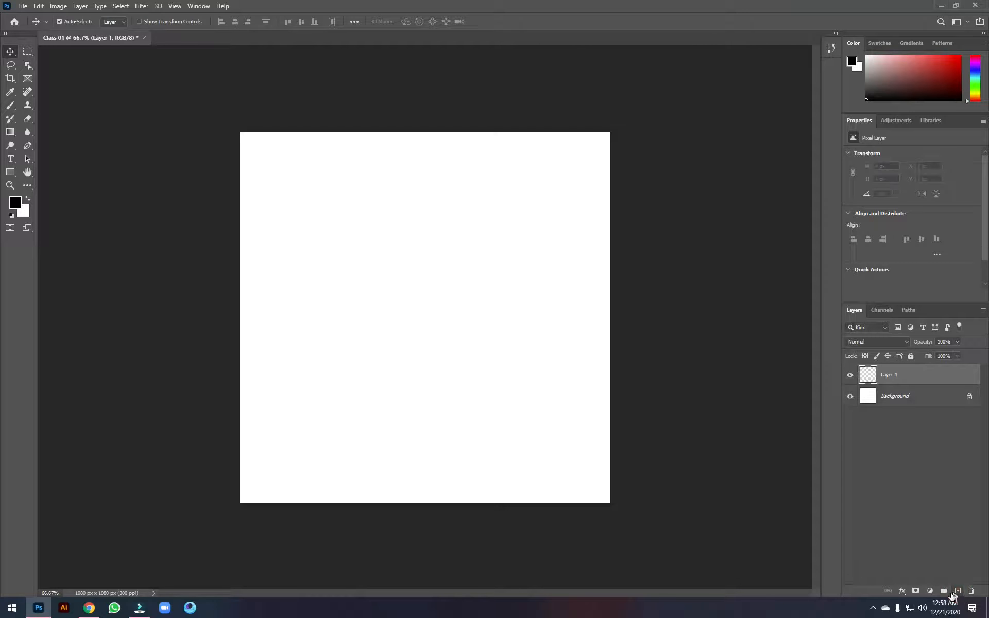
click(958, 591)
click(958, 591)
click(958, 591)
key(Delete)
key(Delete)
key(Delete)
key(Delete)
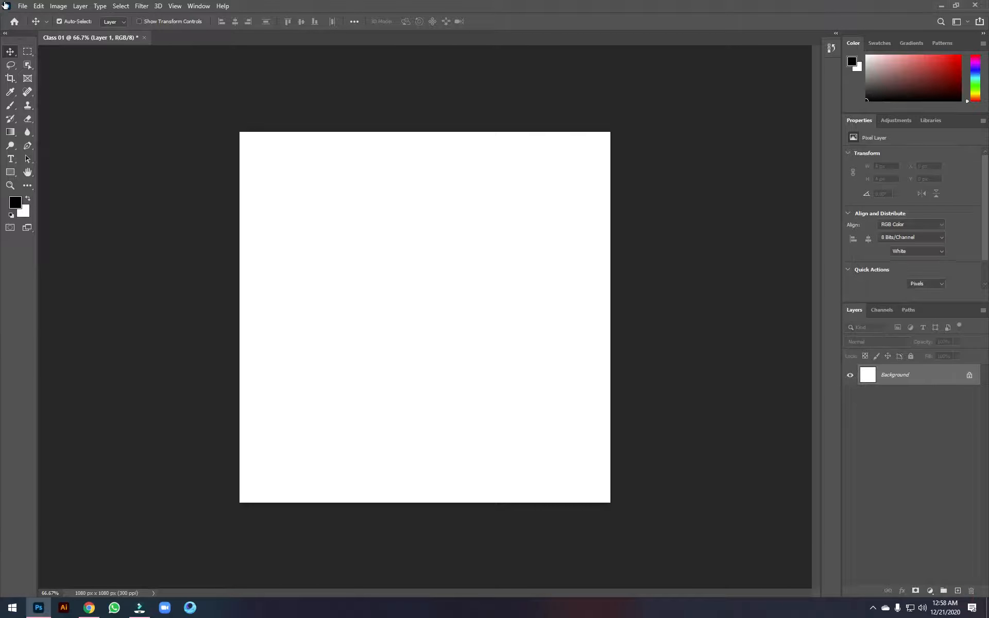
Find the command for a new layer, add one with the default New Layer settings, and delete it.
click(198, 6)
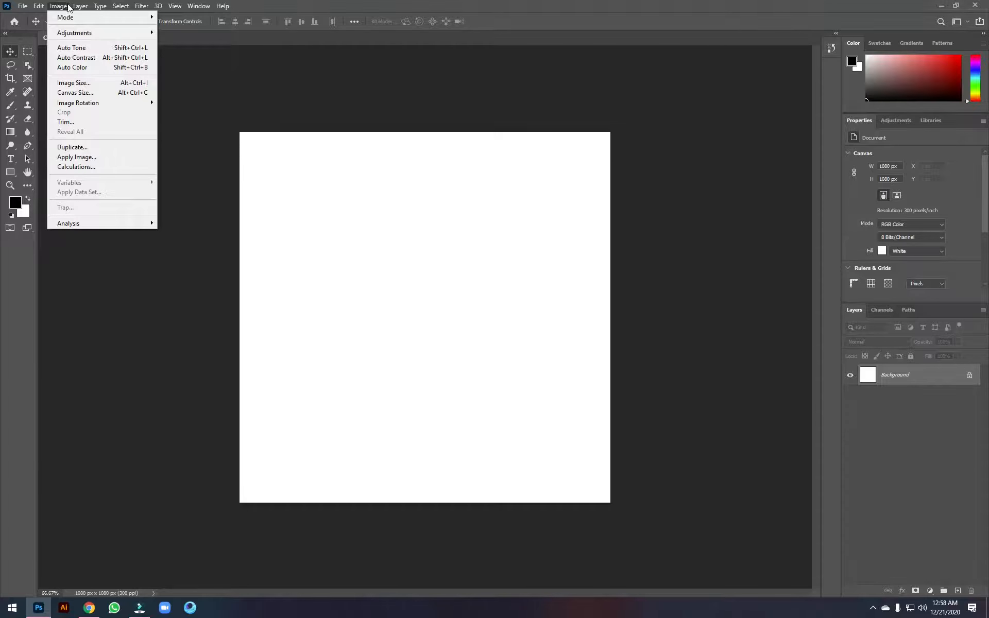
mouse_move(80, 6)
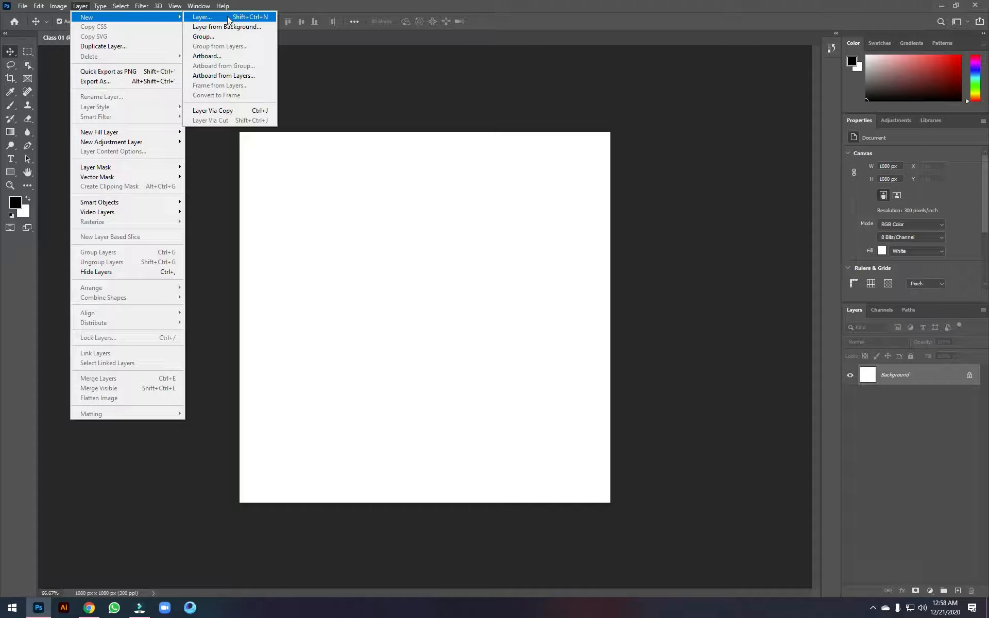
click(432, 271)
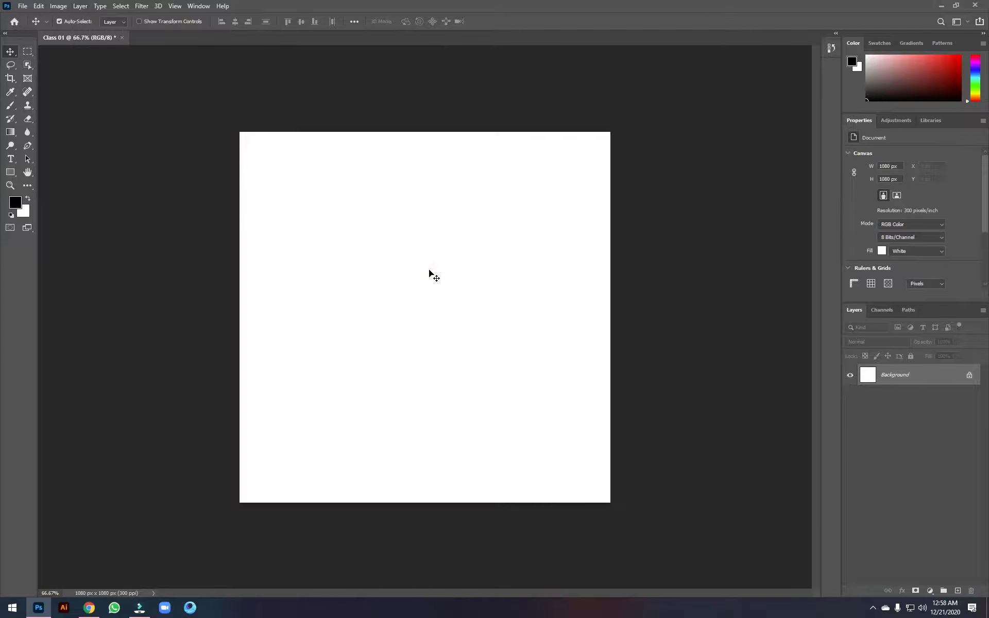
key(ctrl+shift+n)
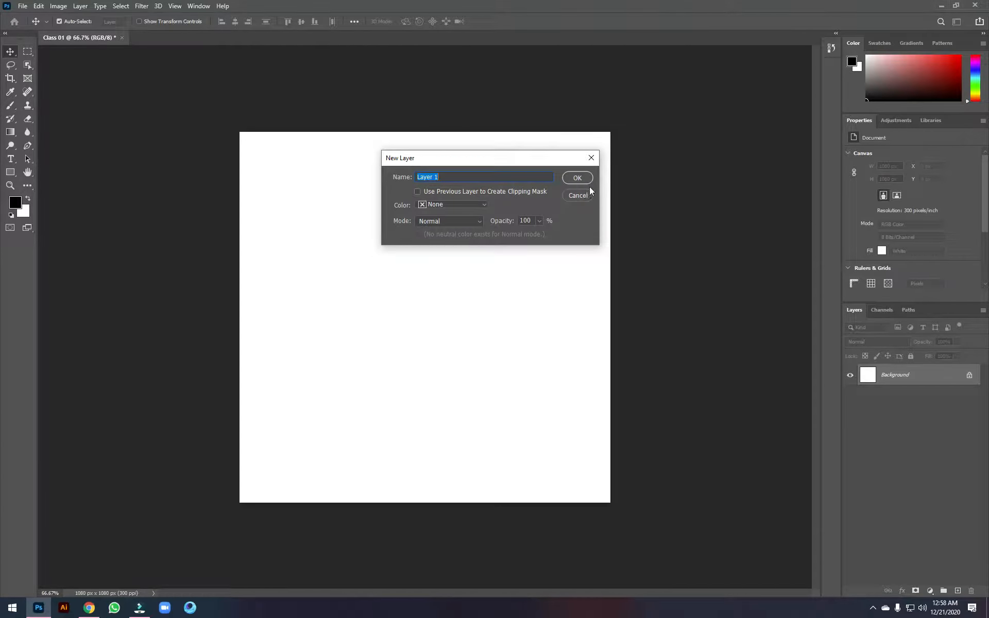
click(577, 178)
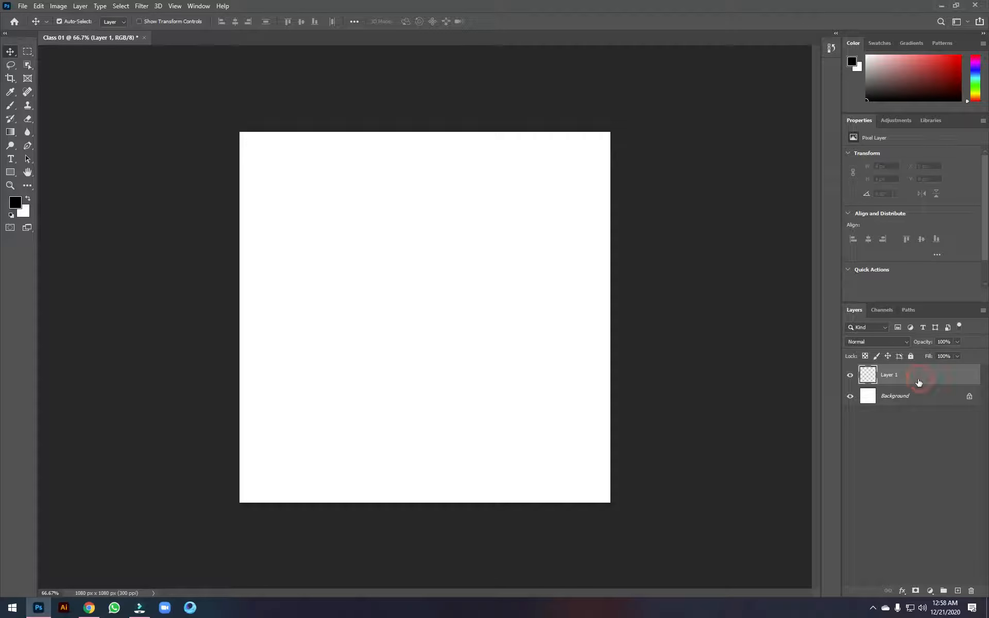
key(Delete)
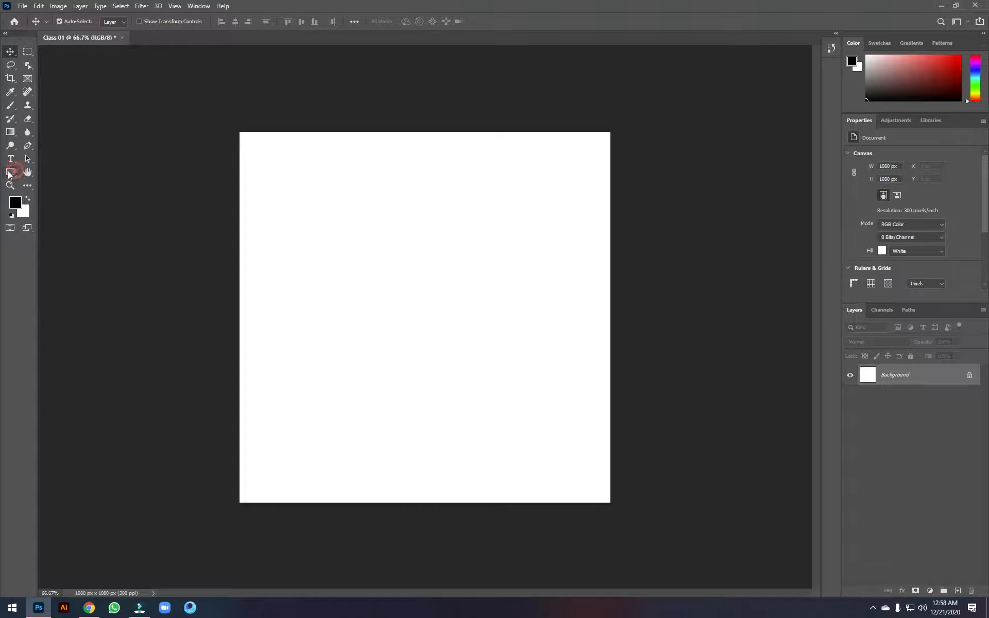
Draw four black rectangles of different sizes across the canvas with the Rectangle tool, select them all and delete them.
drag(10, 174, 52, 174)
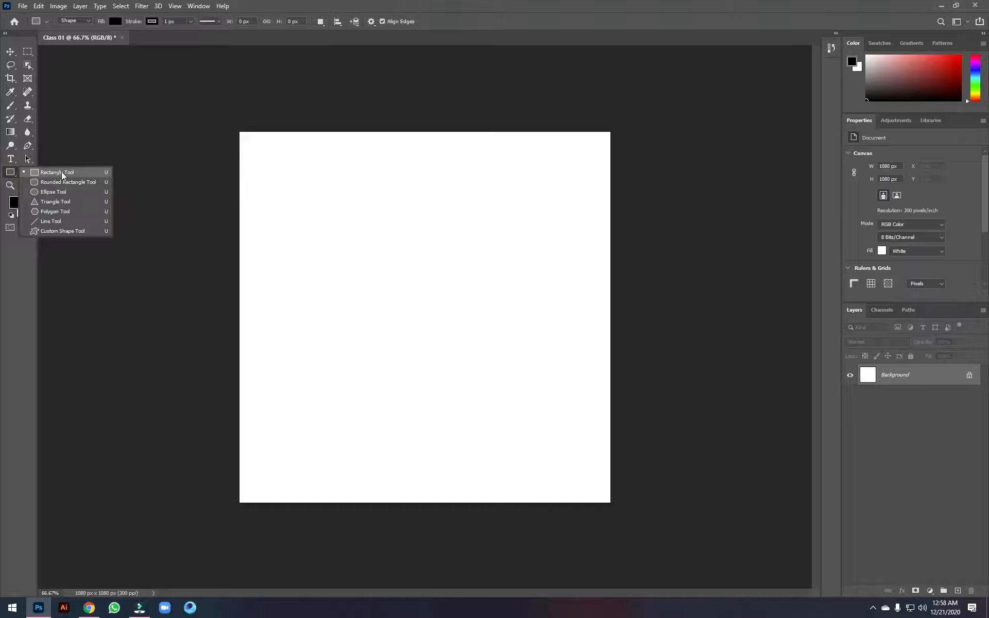
click(61, 172)
drag(290, 184, 478, 321)
drag(330, 364, 524, 443)
drag(508, 145, 597, 308)
drag(267, 145, 254, 500)
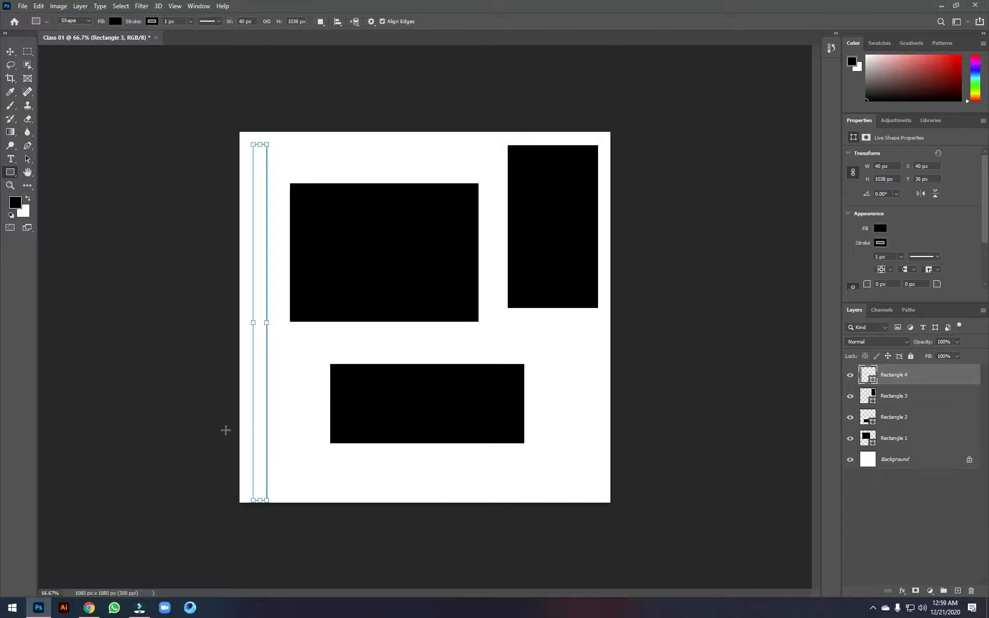
click(9, 50)
drag(253, 138, 546, 465)
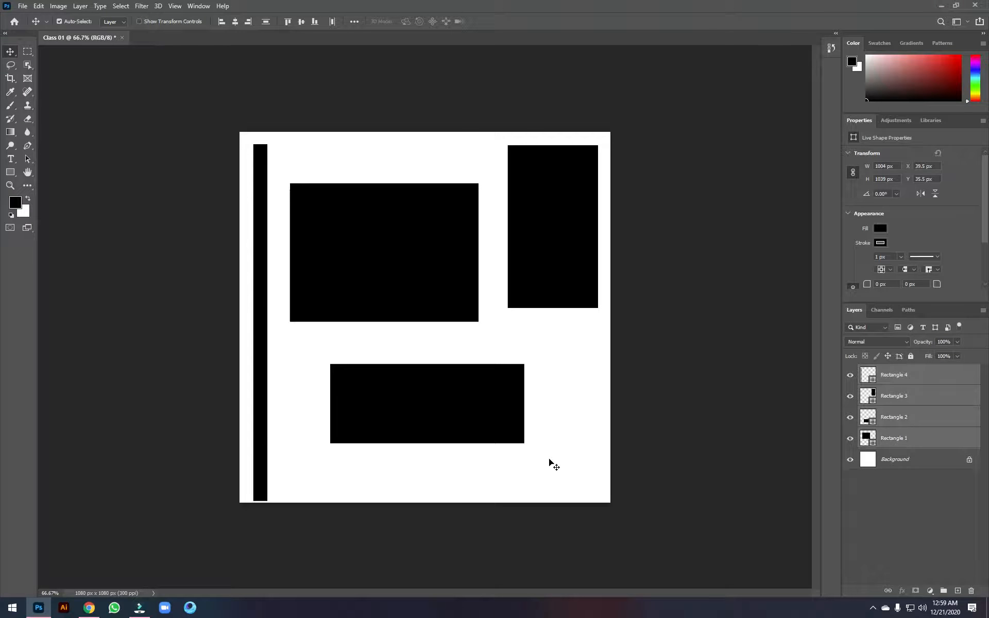
key(Delete)
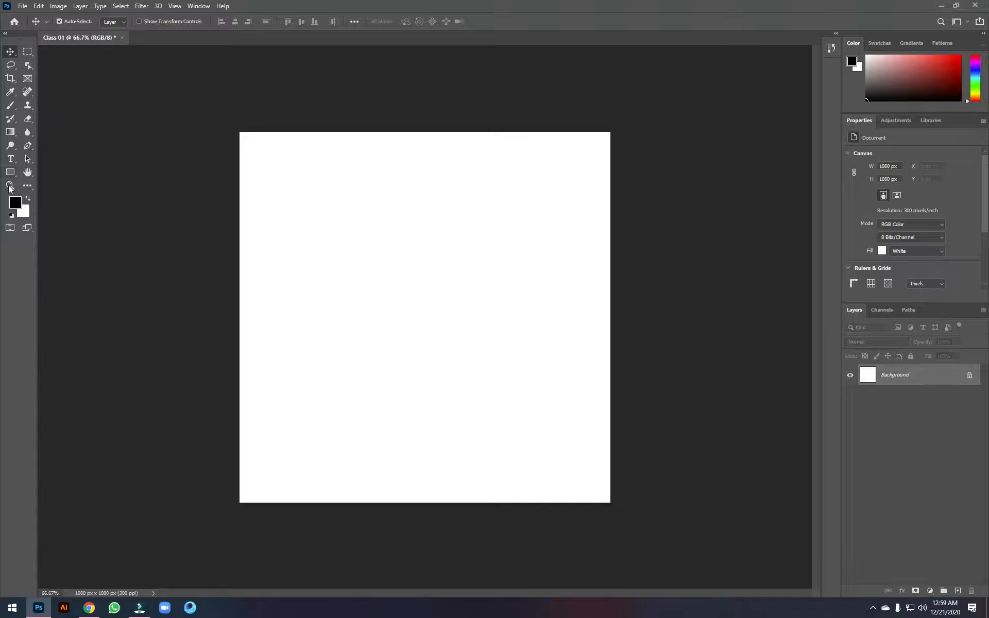
Draw a wide banner rectangle about 1030 by 176 px near the canvas's upper edge.
click(12, 173)
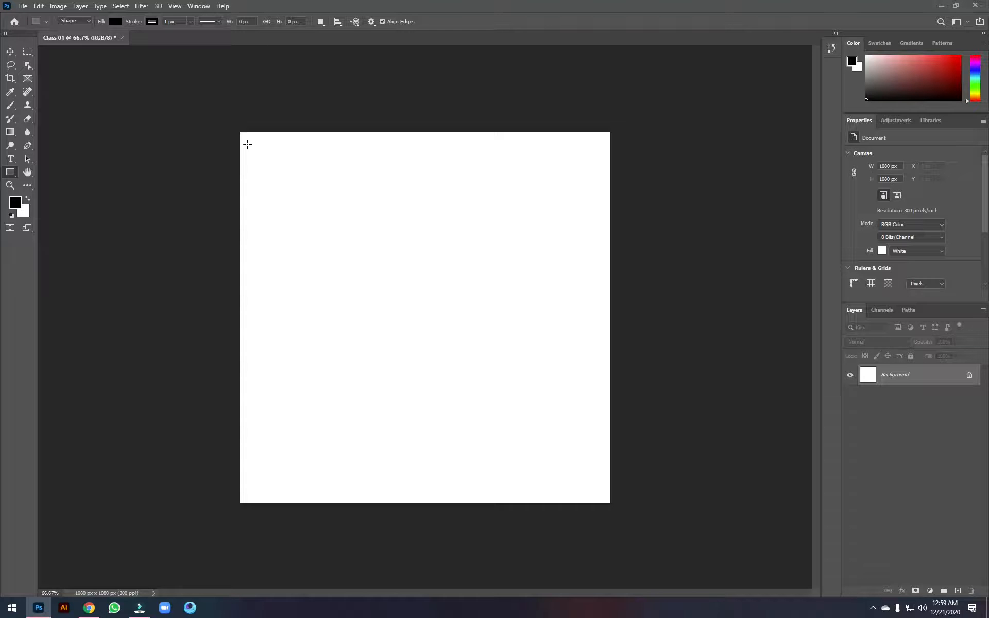
drag(248, 144, 602, 205)
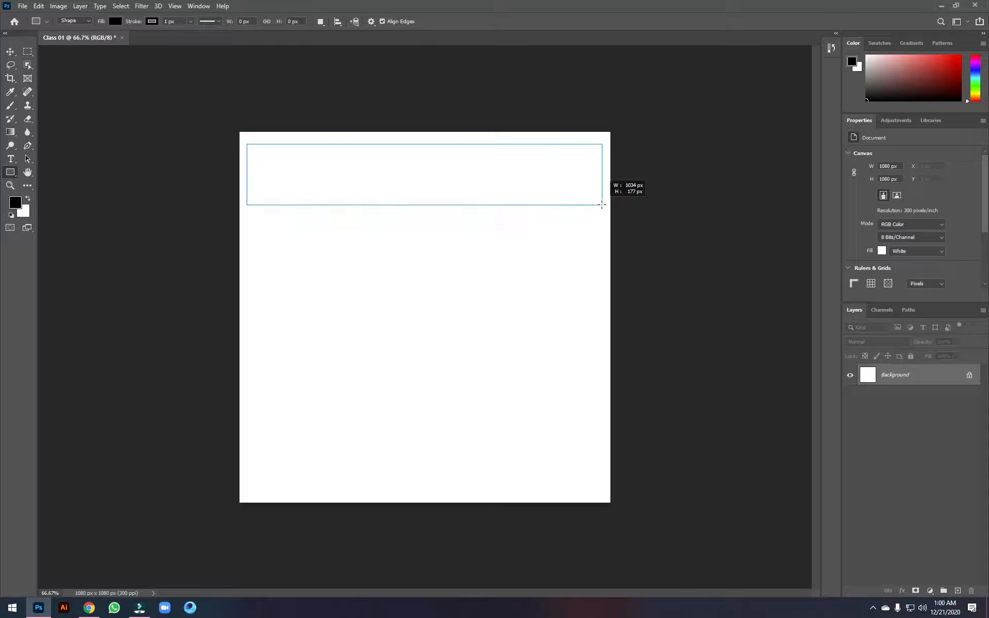
drag(602, 205, 600, 204)
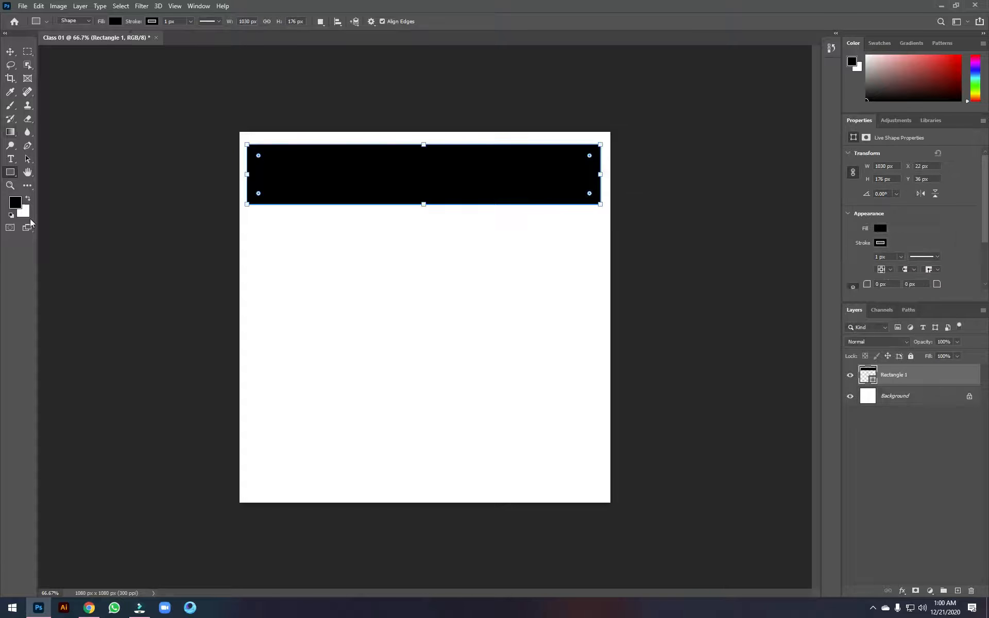
Set the foreground color to a light blue in the Color Picker.
click(16, 202)
mouse_move(438, 215)
mouse_down()
mouse_move(430, 174)
mouse_move(440, 157)
mouse_up()
drag(509, 203, 501, 201)
click(573, 141)
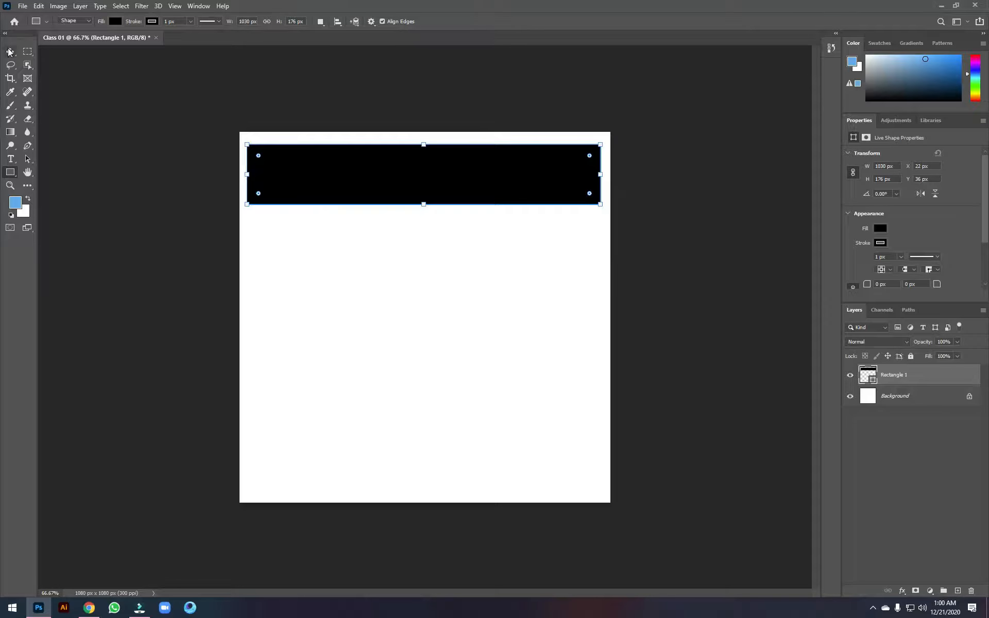
Fill the banner rectangle with the white background color and refill it with the blue foreground color, leaving the background color as is.
click(9, 52)
click(437, 175)
click(431, 180)
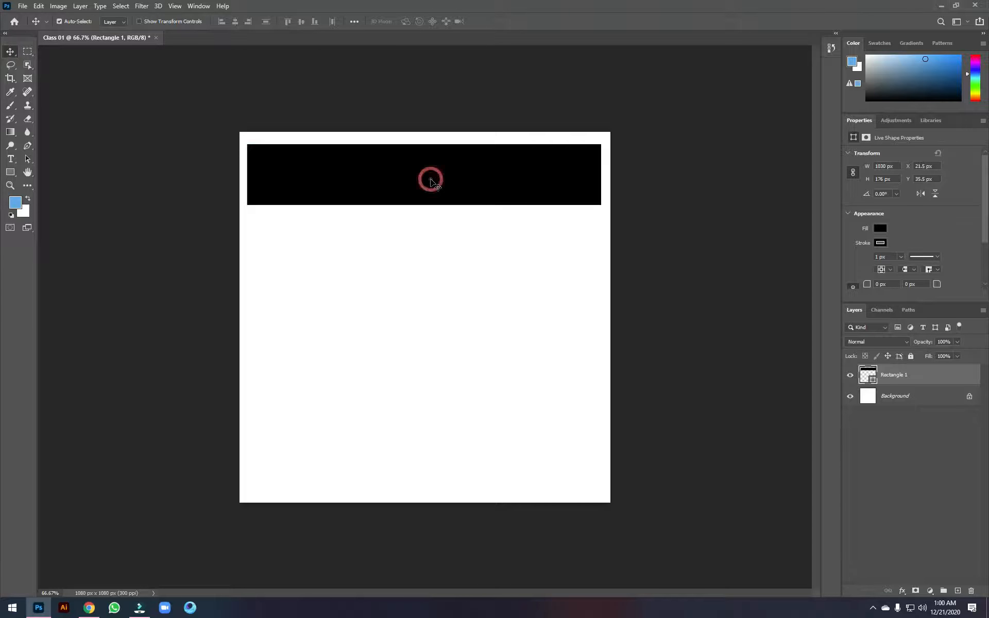
click(431, 180)
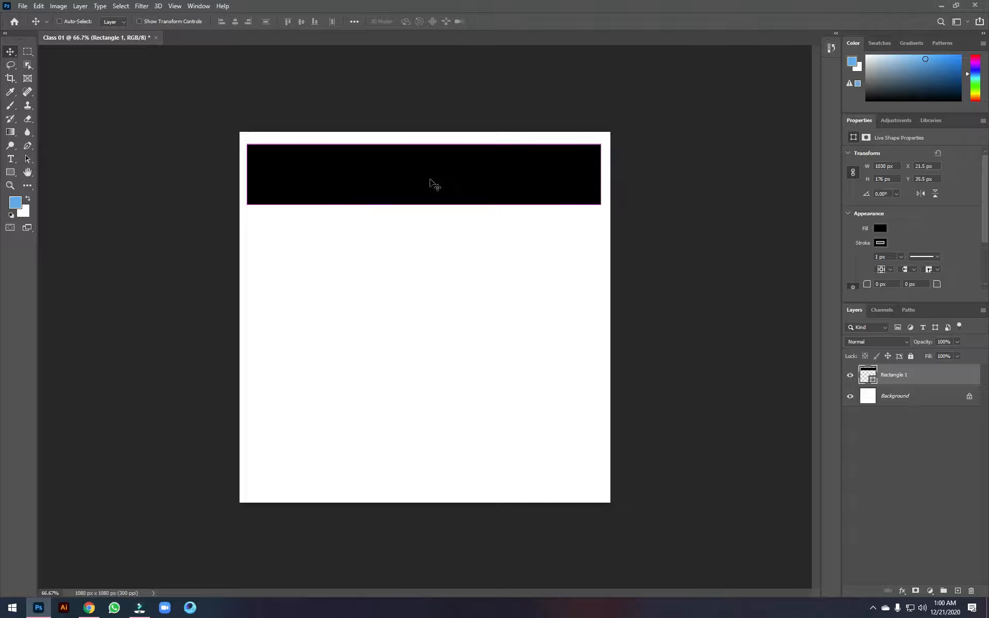
key(ctrl+BackSpace)
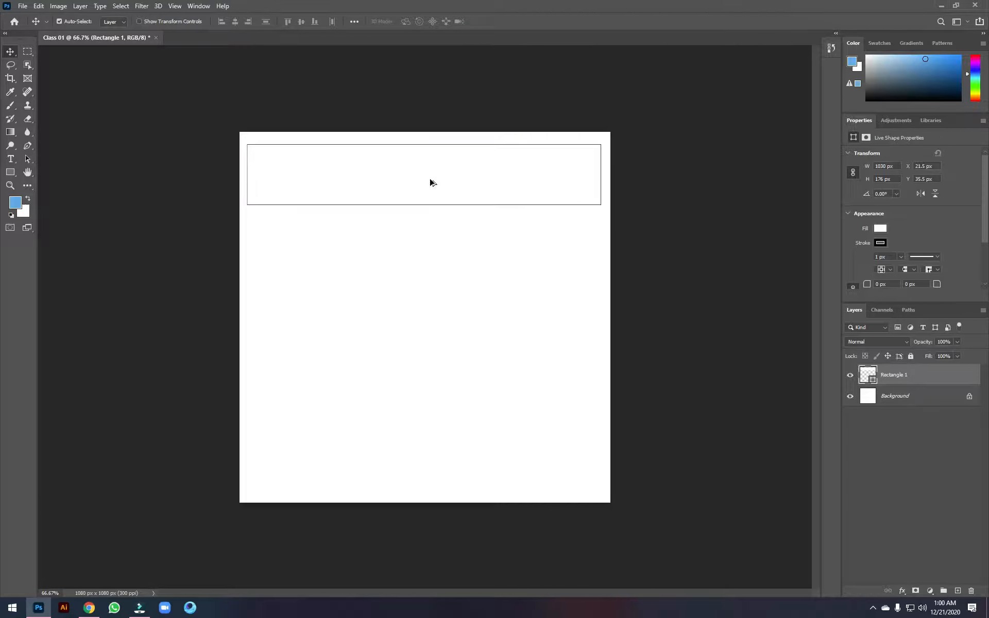
key(alt+BackSpace)
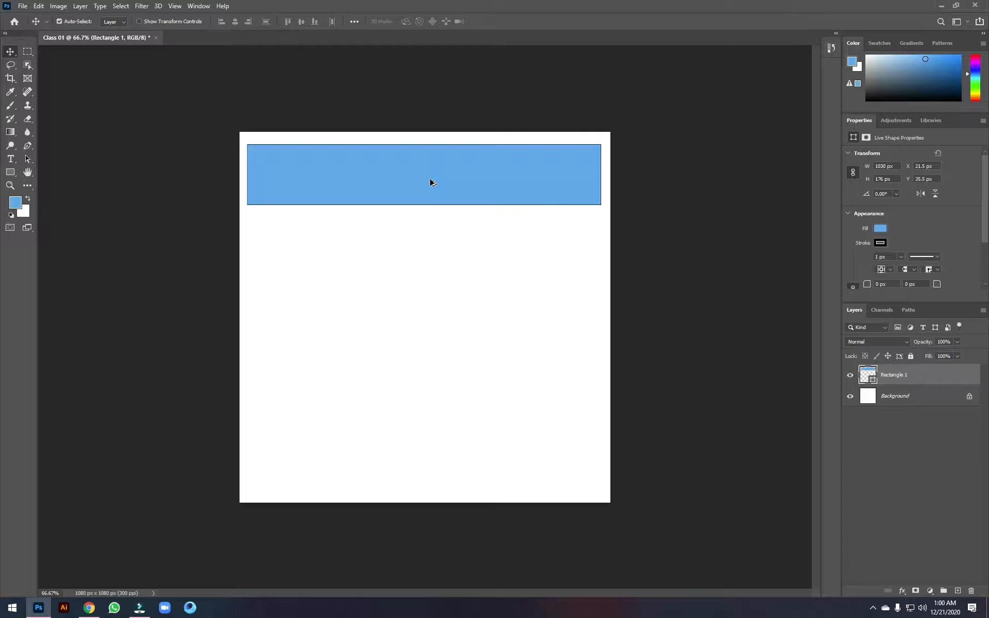
click(24, 214)
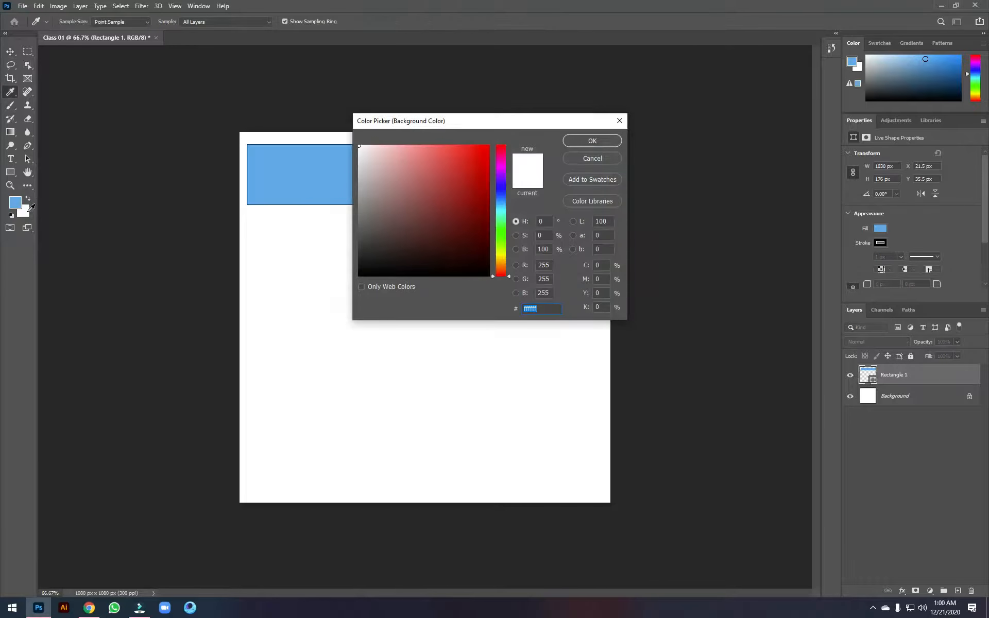
click(586, 158)
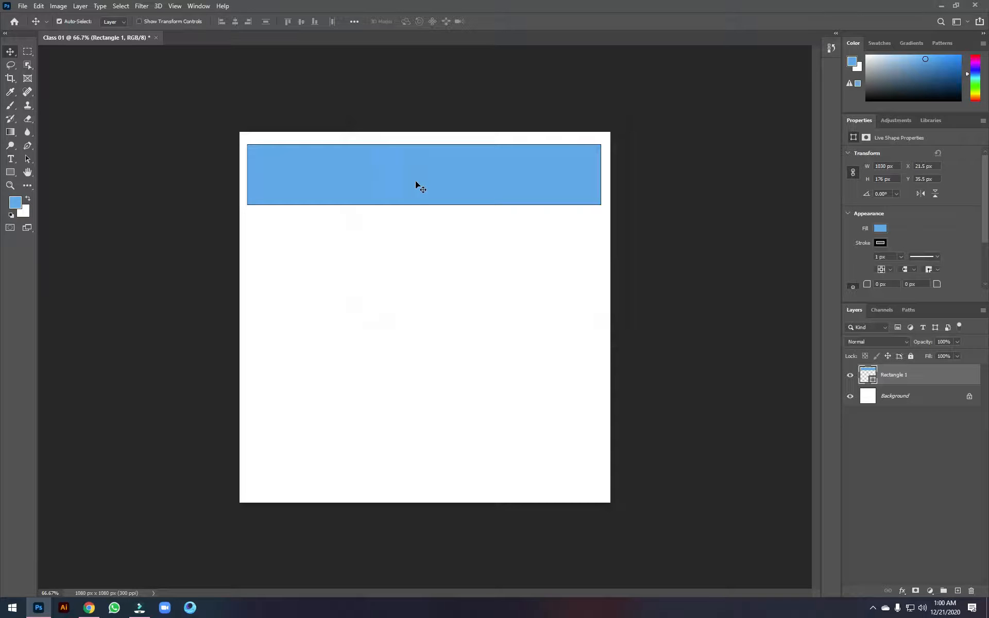
Draw a nearly square rectangle about 401 by 384 px below the banner on the canvas's left side.
click(9, 174)
click(70, 172)
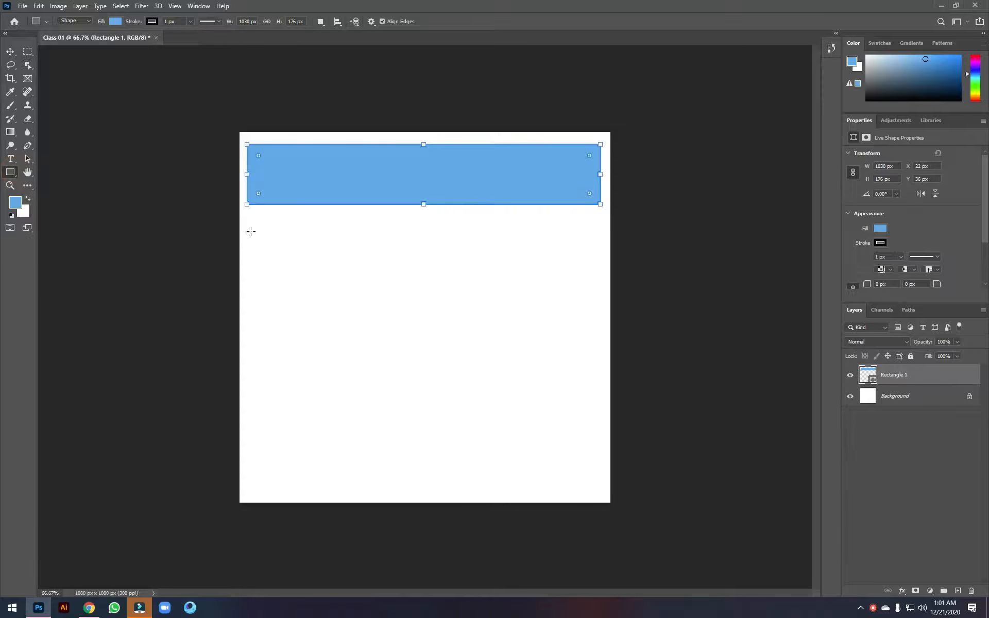
drag(249, 228, 386, 360)
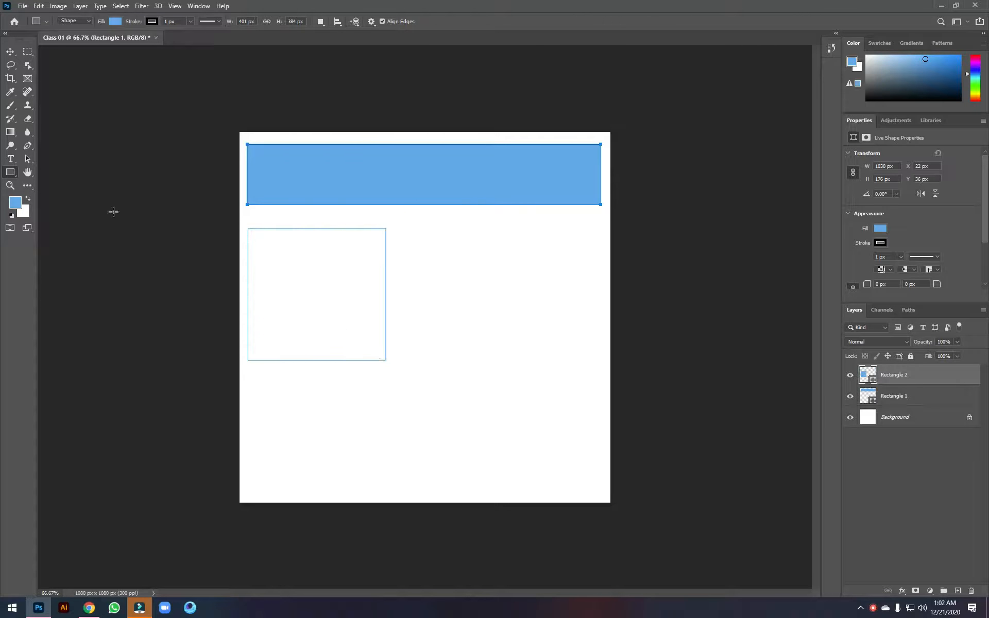
Duplicate the square across to the canvas's right side, aligned with the banner's right end.
click(10, 53)
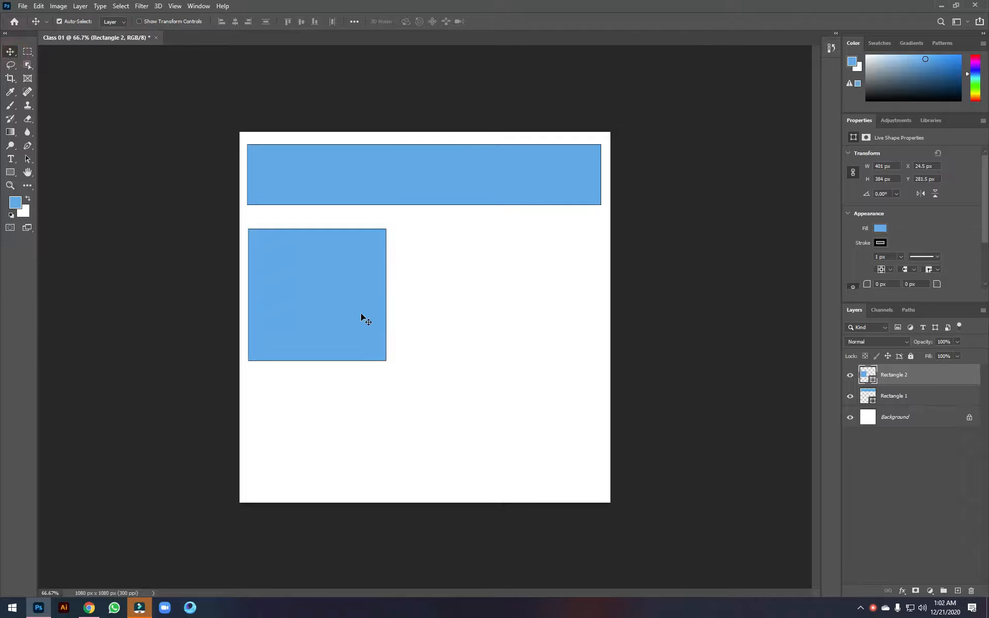
click(346, 306)
click(325, 289)
drag(329, 299, 535, 287)
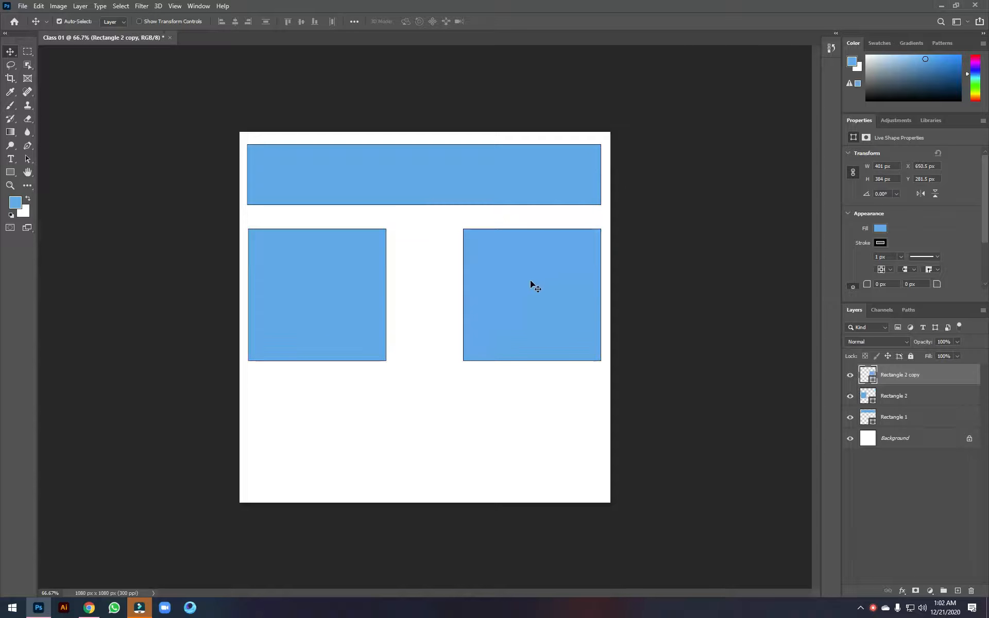
Alternate the selection between the left square and its copy with the Move tool, finishing on the left one.
click(286, 261)
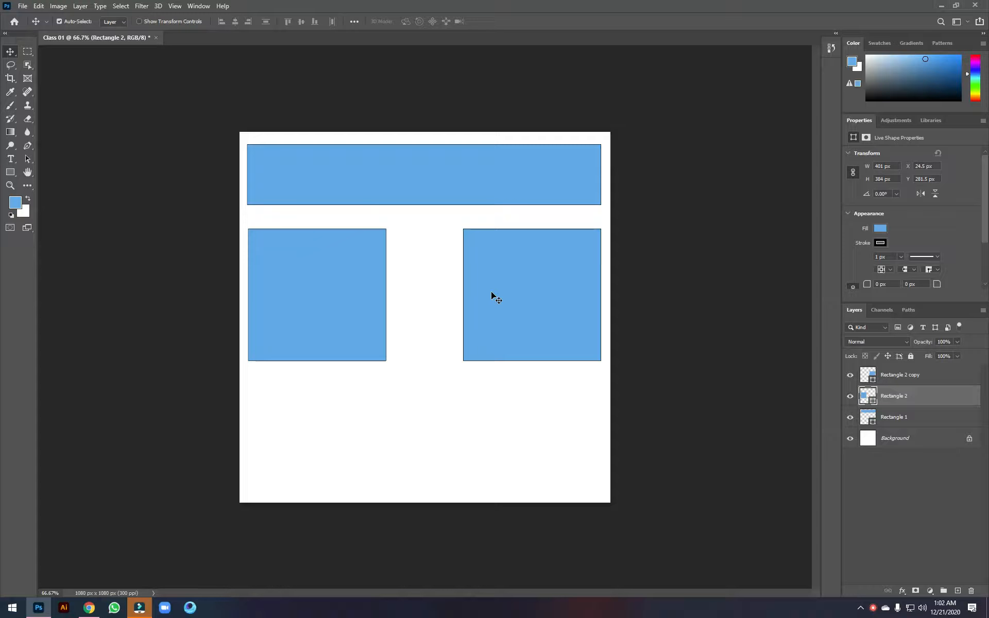
click(348, 301)
click(363, 304)
click(550, 289)
click(312, 291)
click(526, 299)
click(300, 287)
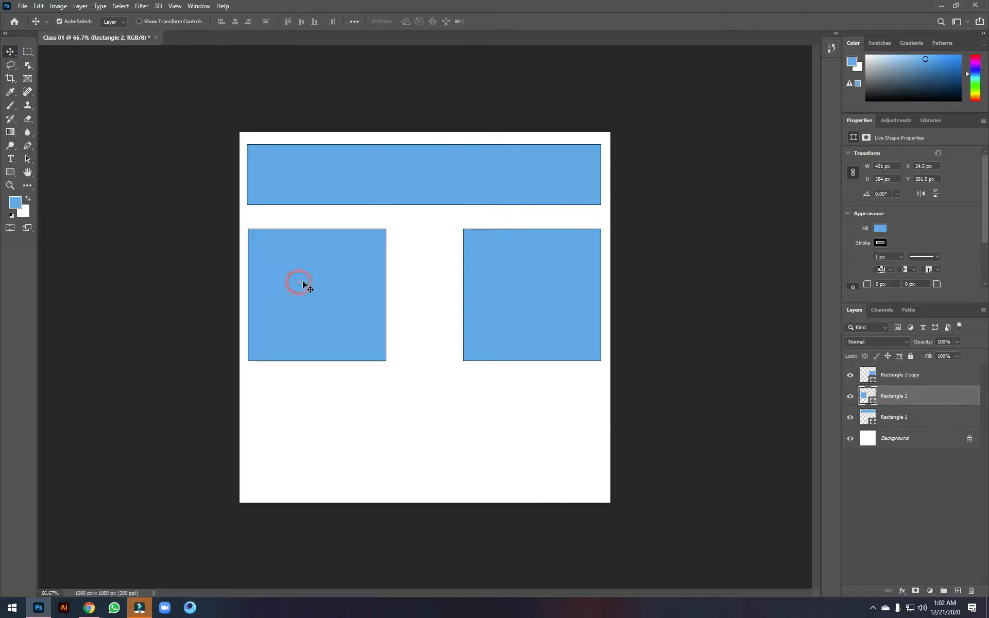
Free-transform the left square, enlarging it slightly and widening it to about 459 by 390 px.
key(ctrl+t)
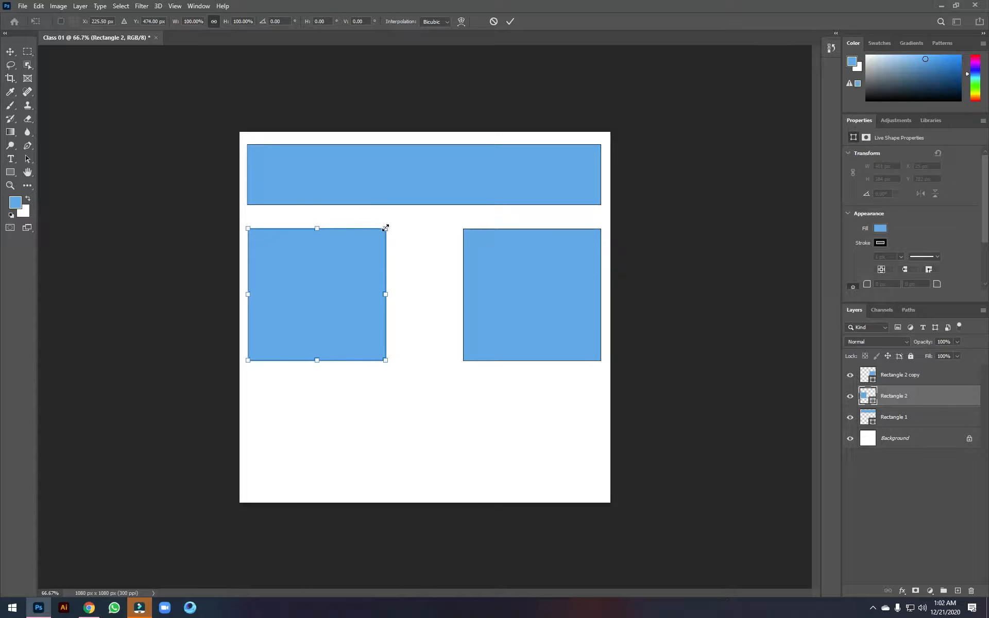
drag(400, 224, 418, 264)
drag(388, 360, 388, 363)
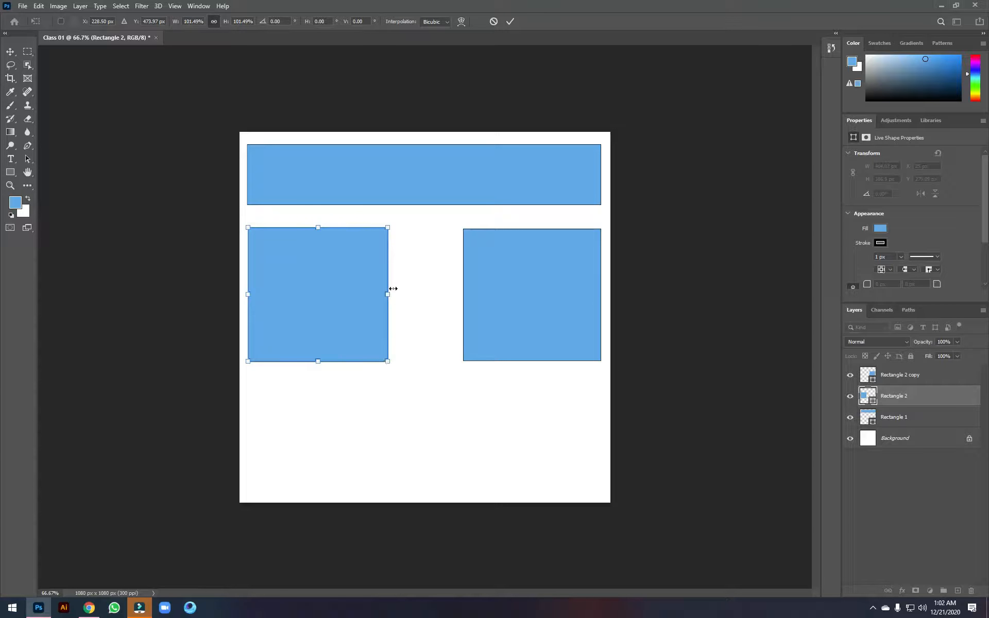
mouse_move(391, 291)
mouse_down()
mouse_move(422, 295)
mouse_move(406, 297)
mouse_up()
key(Return)
key(v)
Replace the right square with a duplicate of the widened left rectangle, aligned with the banner's right end.
click(533, 315)
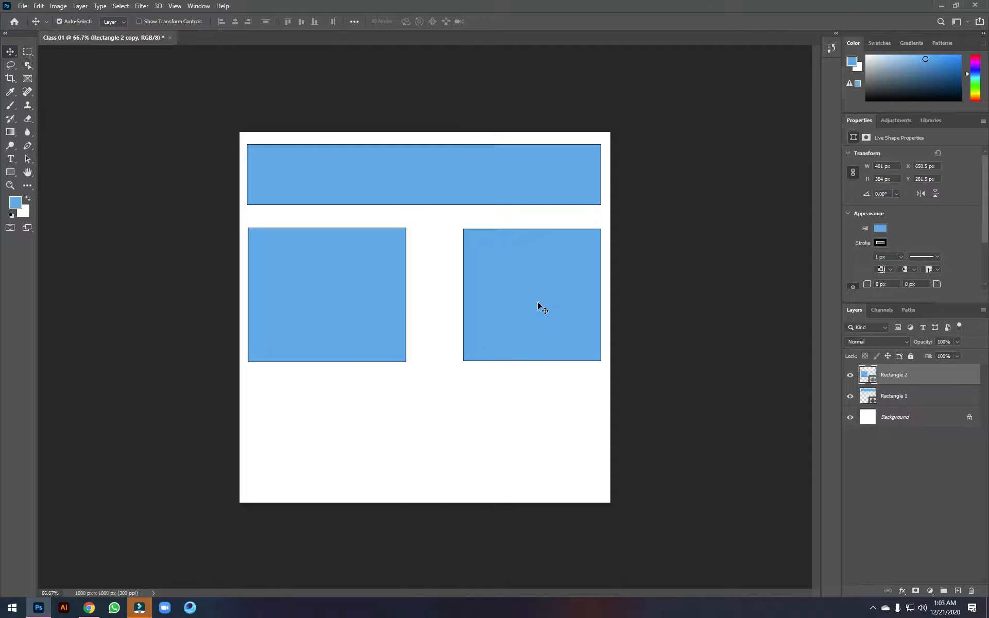
key(Delete)
click(344, 279)
drag(343, 279, 536, 271)
Measure the spacing between the banner and the right rectangle with the Move tool's distance guides.
click(541, 175)
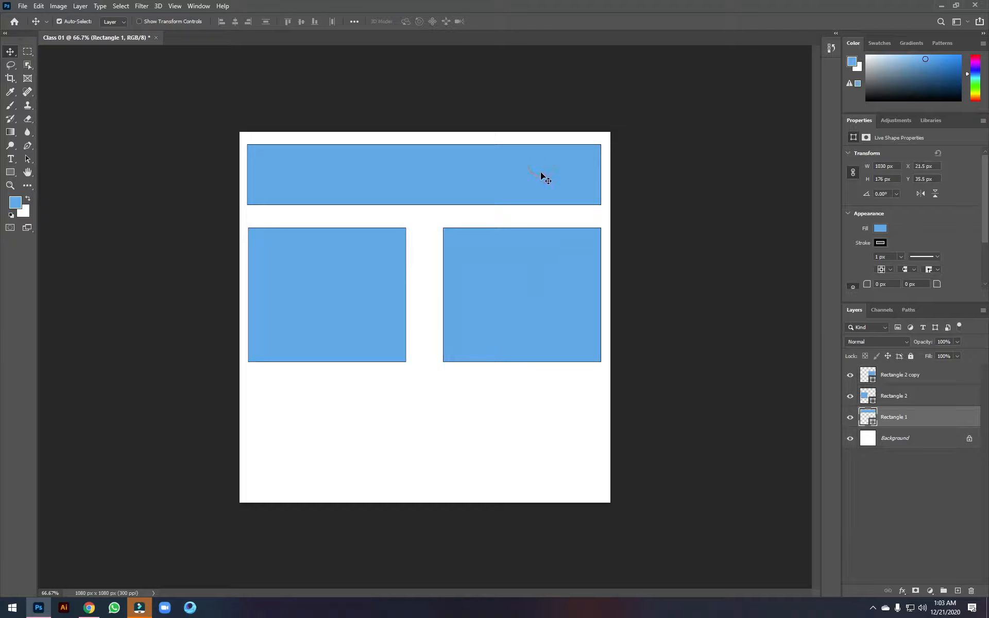
key(ctrl)
mouse_move(532, 235)
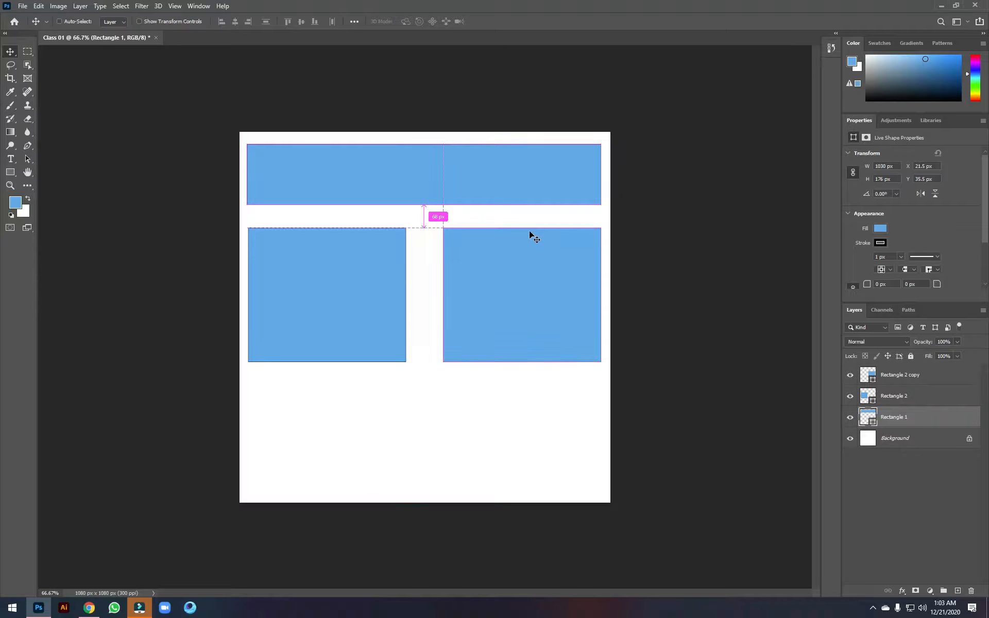
ctrl+click(452, 267)
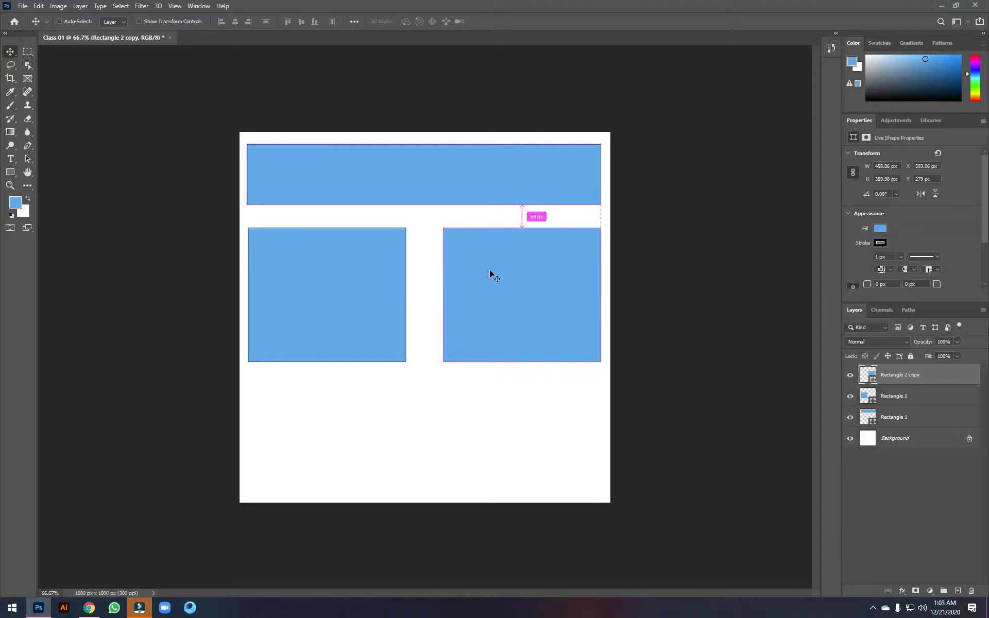
Scale the right rectangle proportionally from its inner edge to about 480 by 408 px.
key(ctrl)
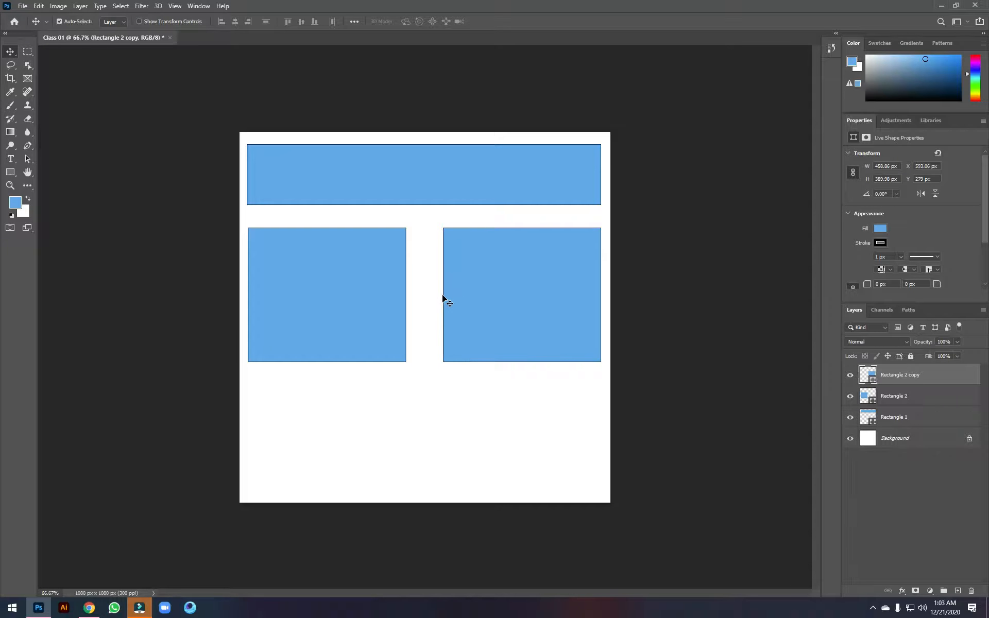
key(ctrl+t)
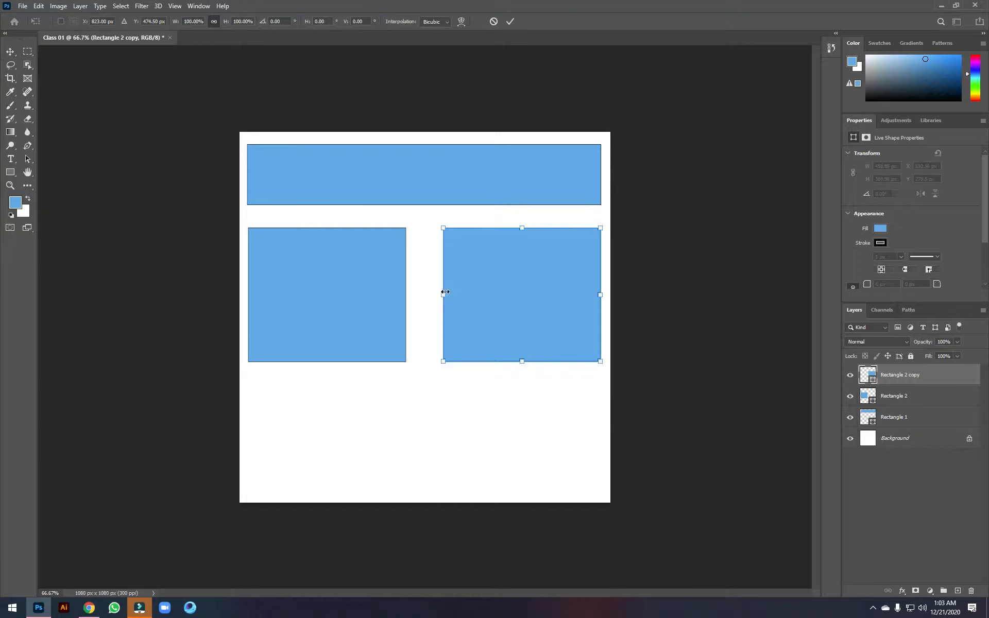
drag(442, 292, 436, 292)
Delete the left rectangle and replace it with a duplicate of the enlarged right one, aligned with the banner's left end.
click(380, 287)
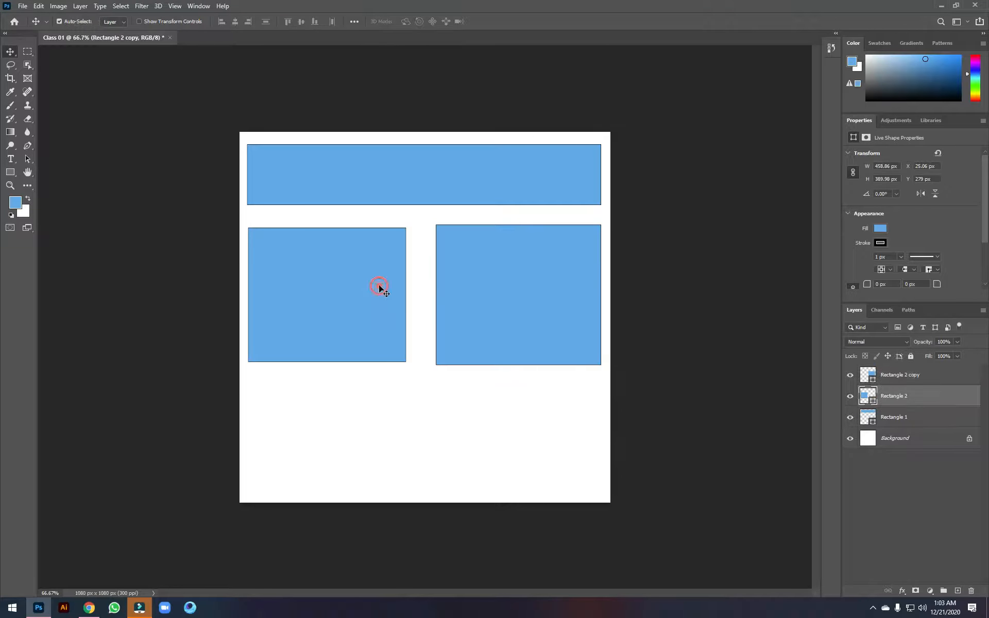
key(Delete)
drag(464, 273, 324, 273)
key(ctrl+z)
drag(520, 263, 333, 258)
click(451, 270)
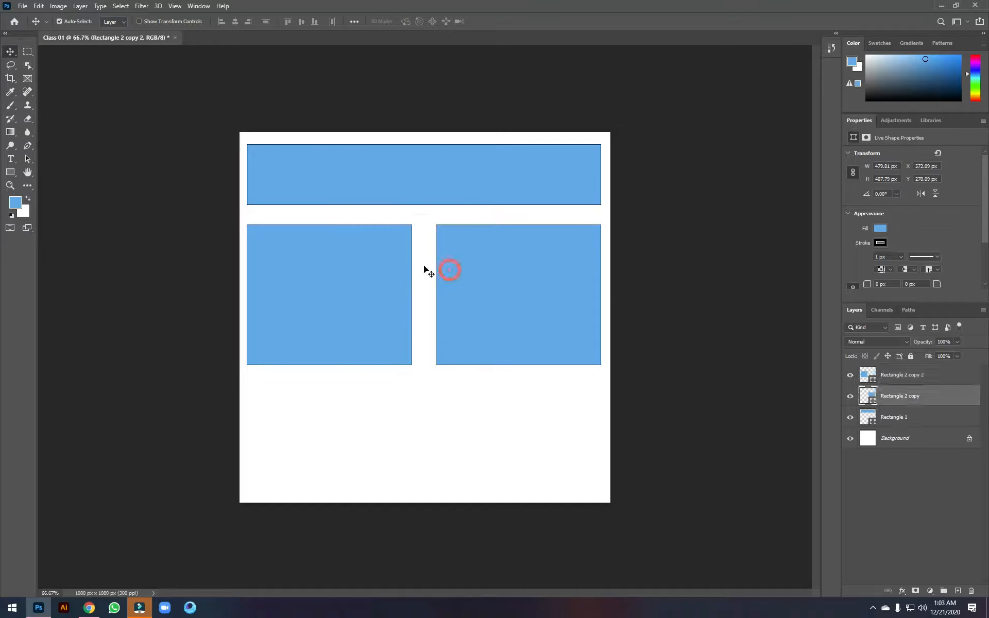
Scale the left rectangle up slightly to about 100.7% with Free Transform.
click(378, 277)
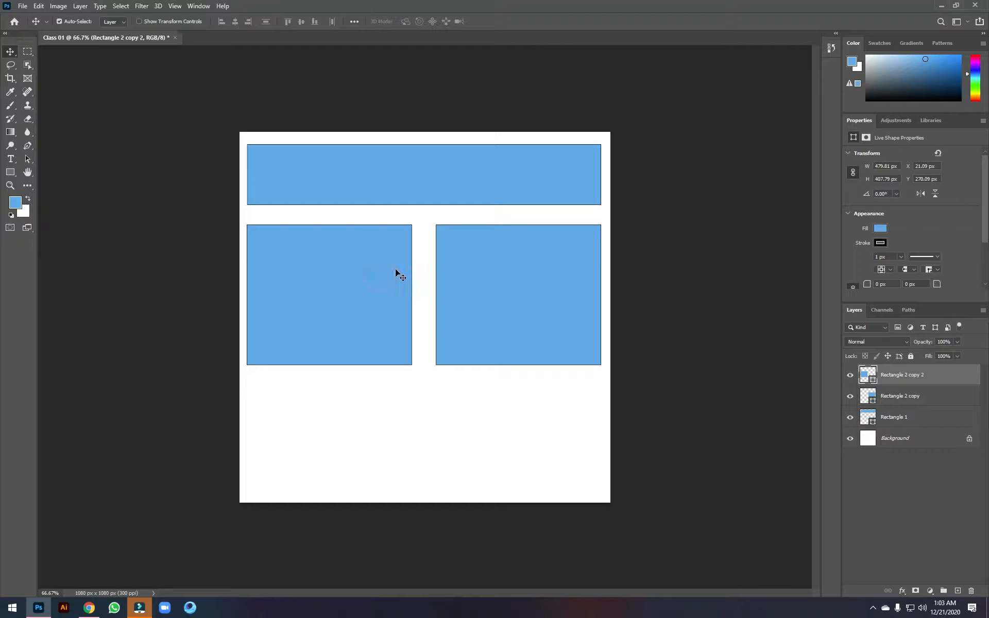
key(ctrl+t)
drag(411, 225, 412, 225)
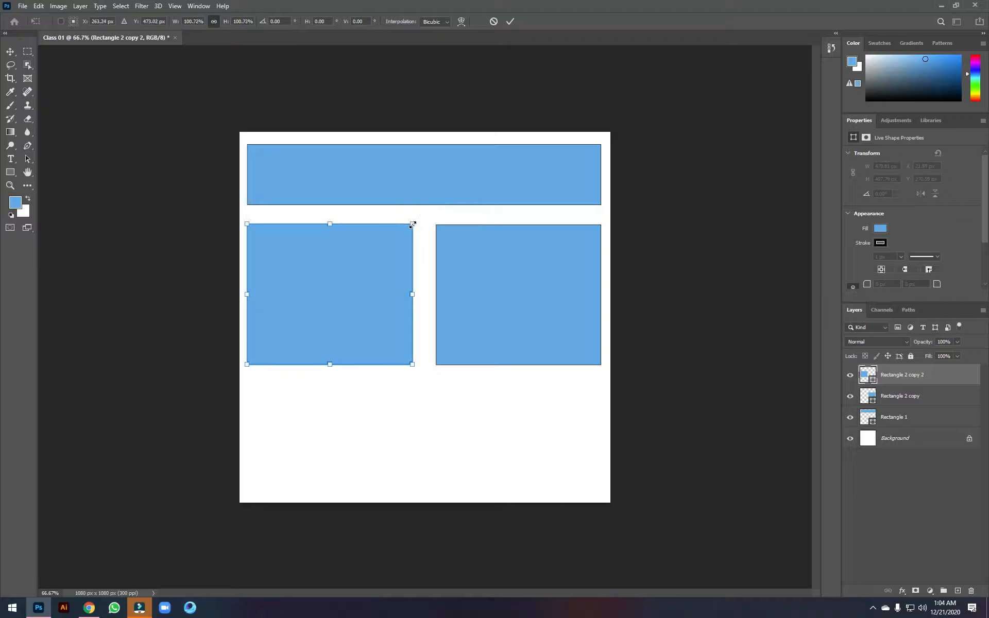
key(Return)
Delete the right rectangle and put a duplicate of the rescaled left rectangle in its place.
click(484, 274)
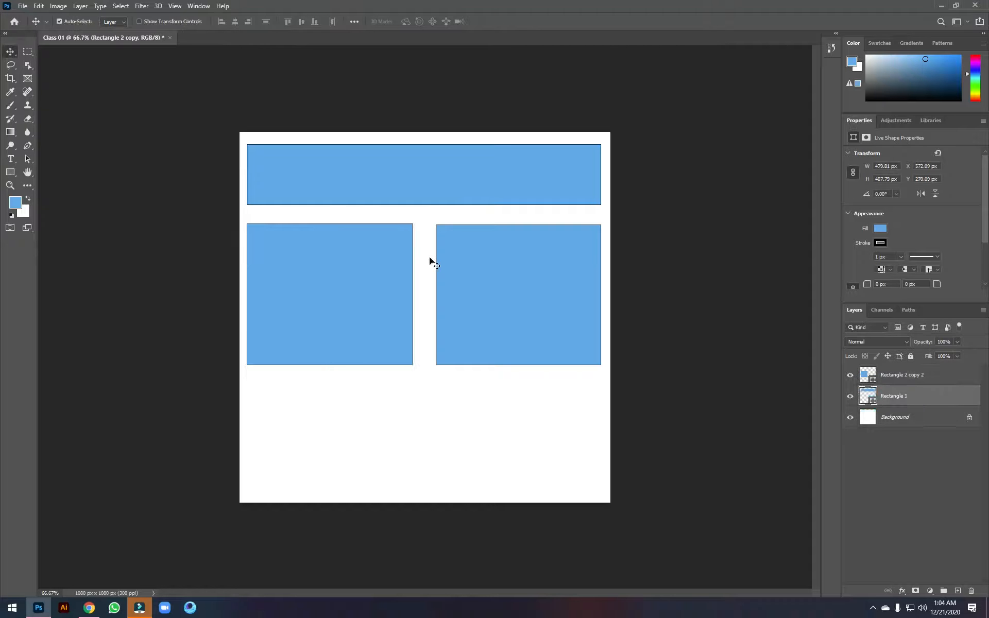
key(Delete)
drag(381, 285, 569, 282)
Move the top banner slightly down to a Y position of 36.5 px.
click(422, 154)
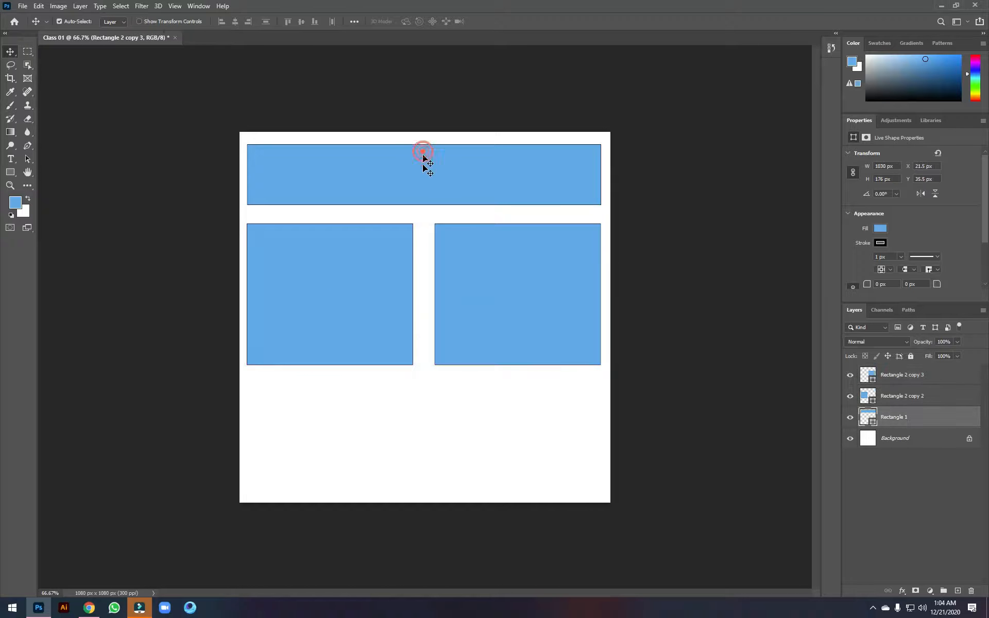
drag(427, 191, 427, 196)
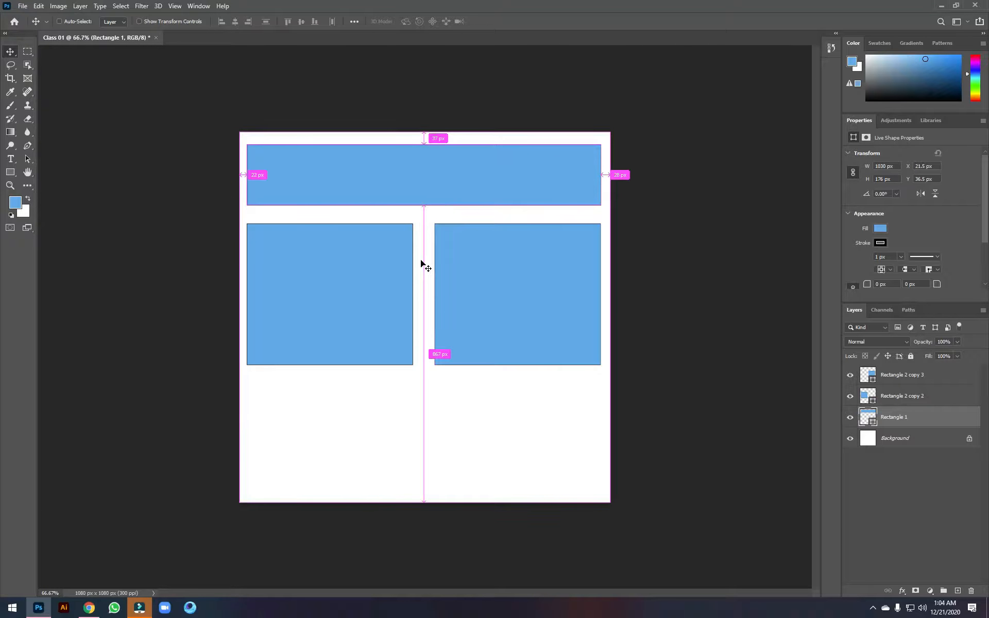
Move the top banner up to a Y position of 27.5 px, checking its gaps against the canvas edges and the rectangles below.
ctrl+click(466, 265)
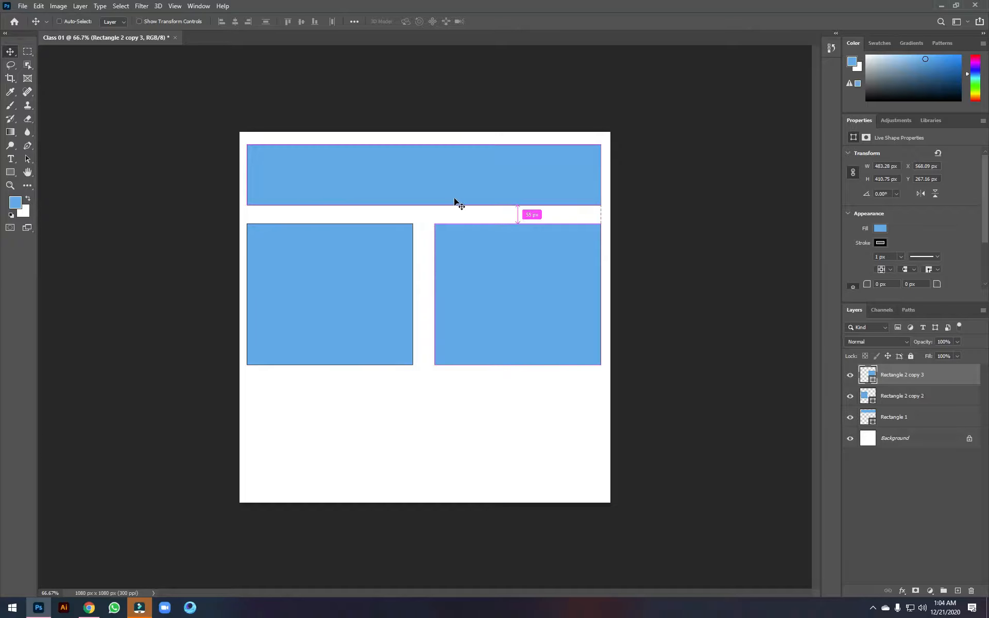
drag(455, 202, 454, 197)
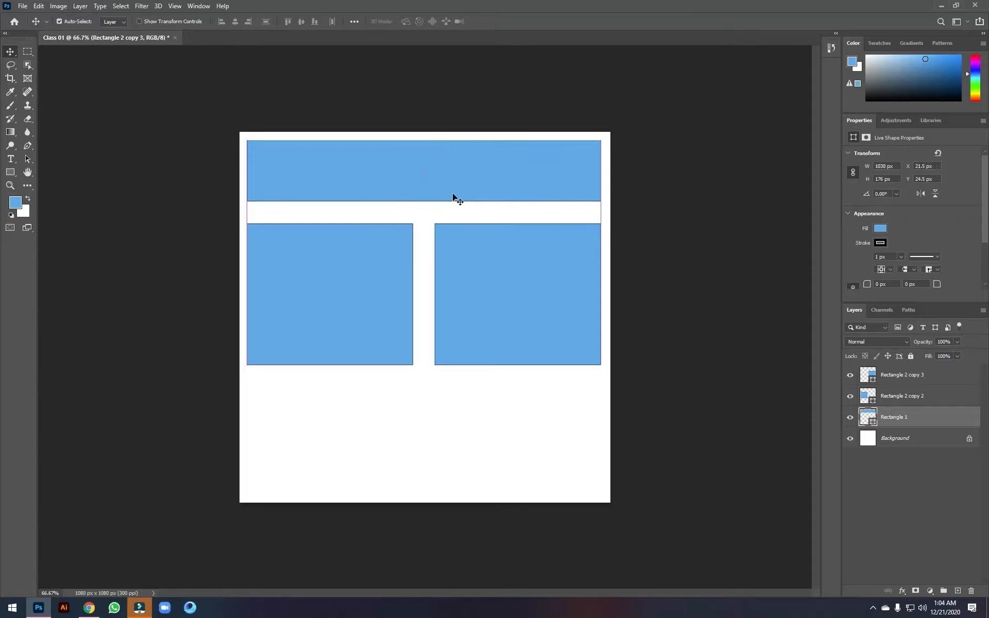
key(ctrl)
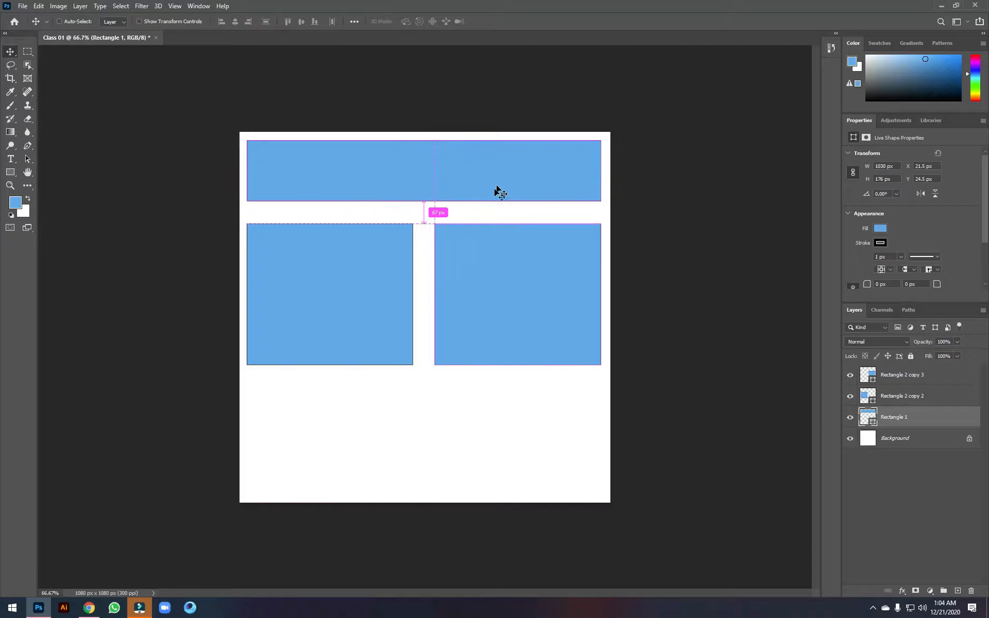
drag(486, 189, 484, 195)
key(ctrl)
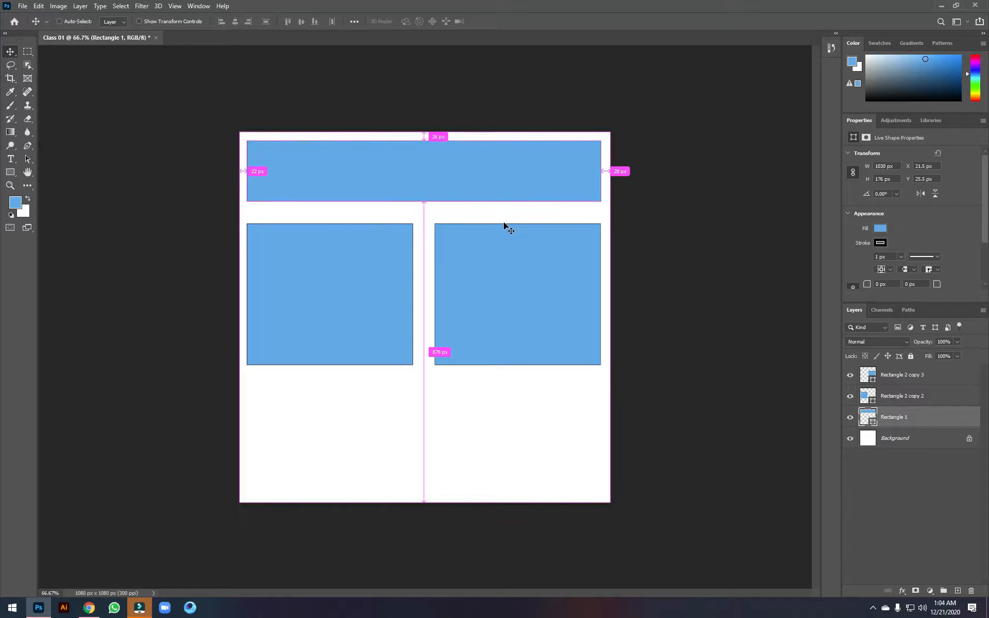
click(490, 186)
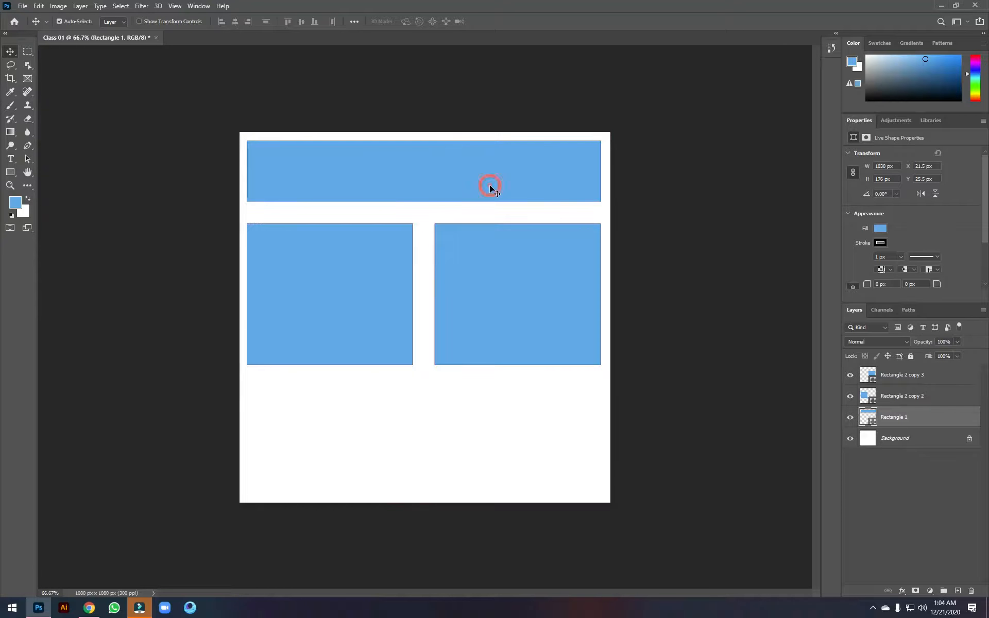
drag(489, 185, 489, 187)
key(ctrl)
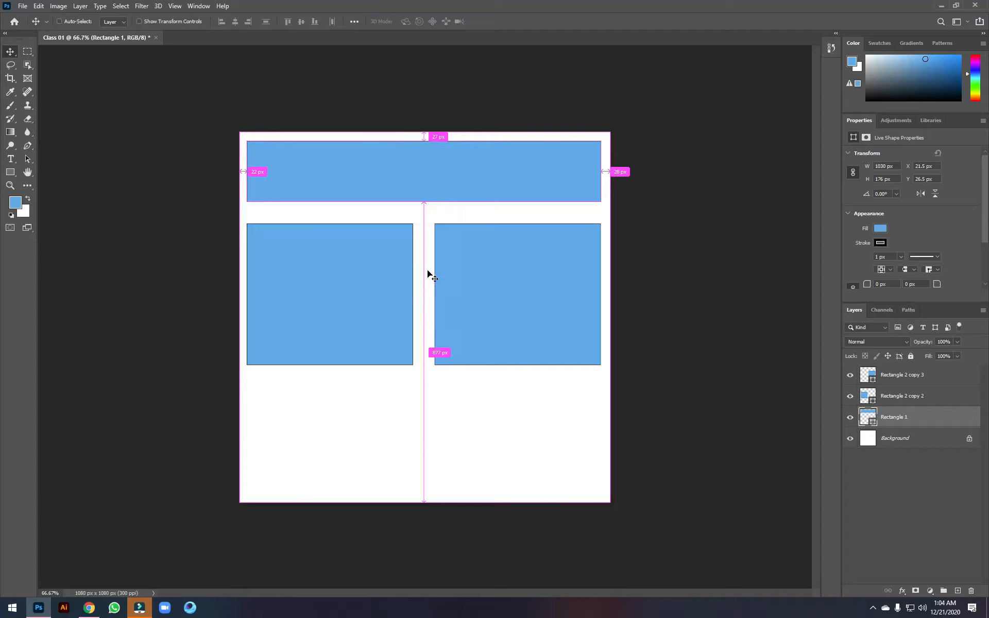
ctrl+click(452, 274)
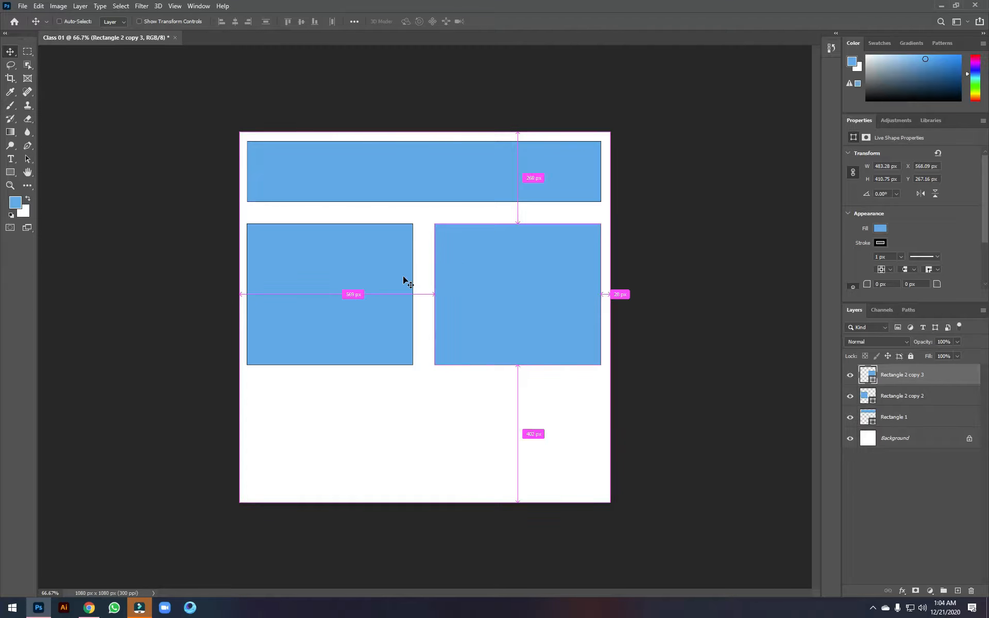
ctrl+click(457, 200)
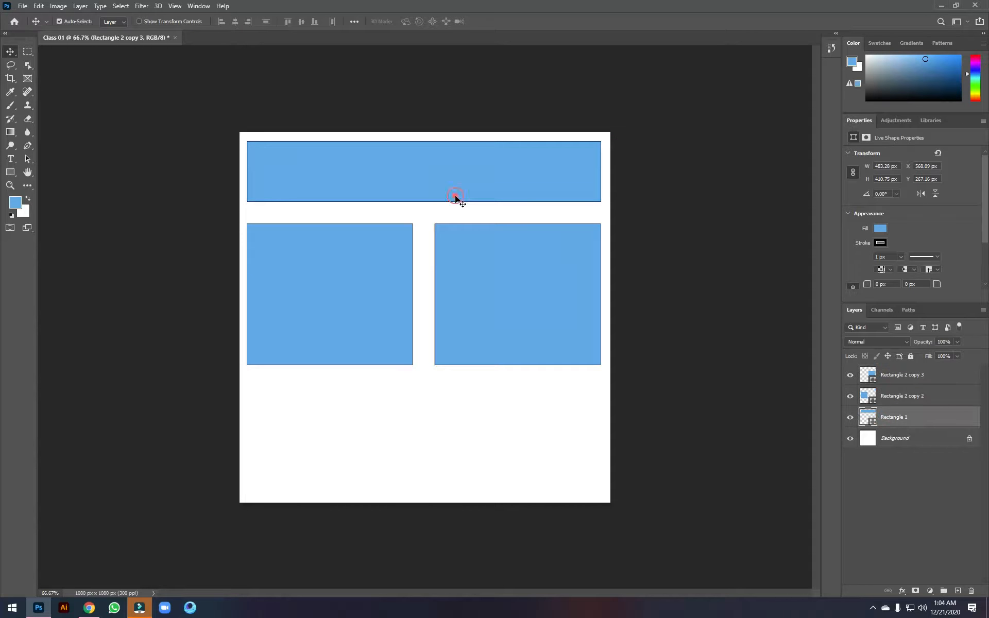
ctrl+click(441, 262)
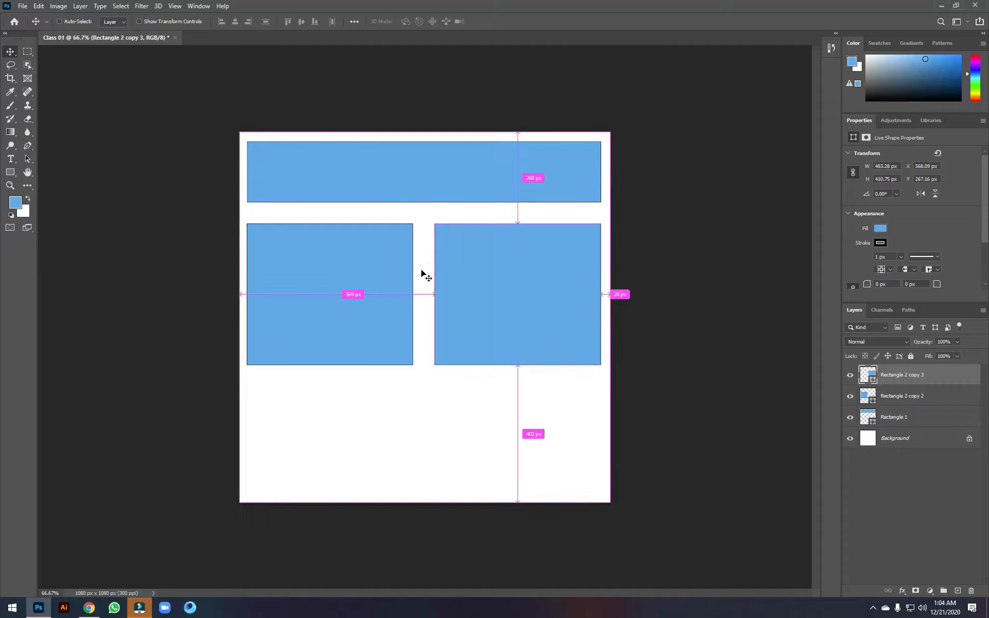
Select both rectangles below the banner and stretch them downward together to about 604 px tall with Free Transform.
ctrl+click(445, 450)
ctrl+click(369, 278)
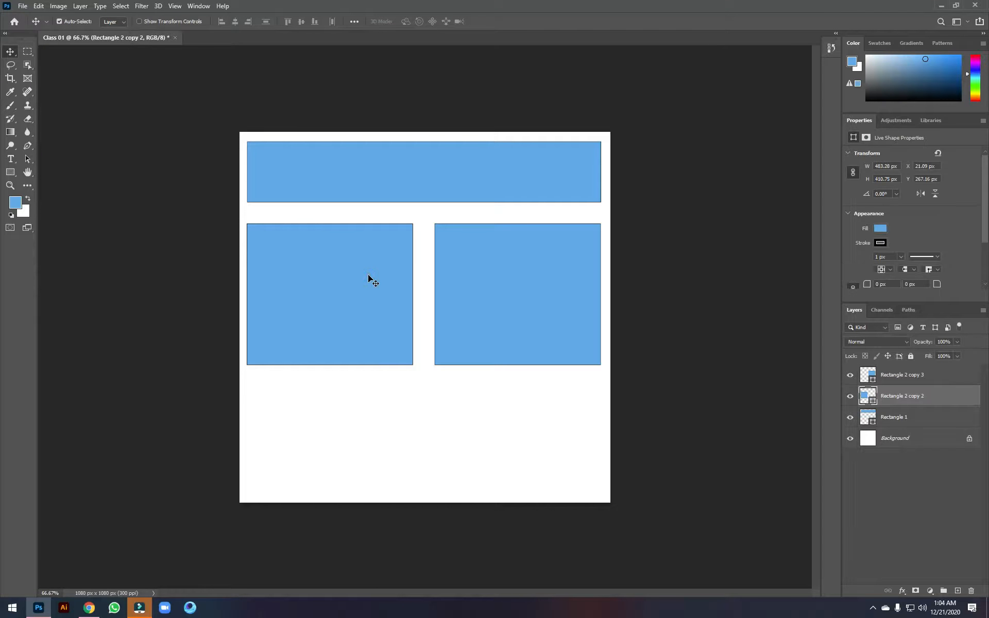
drag(525, 429, 354, 301)
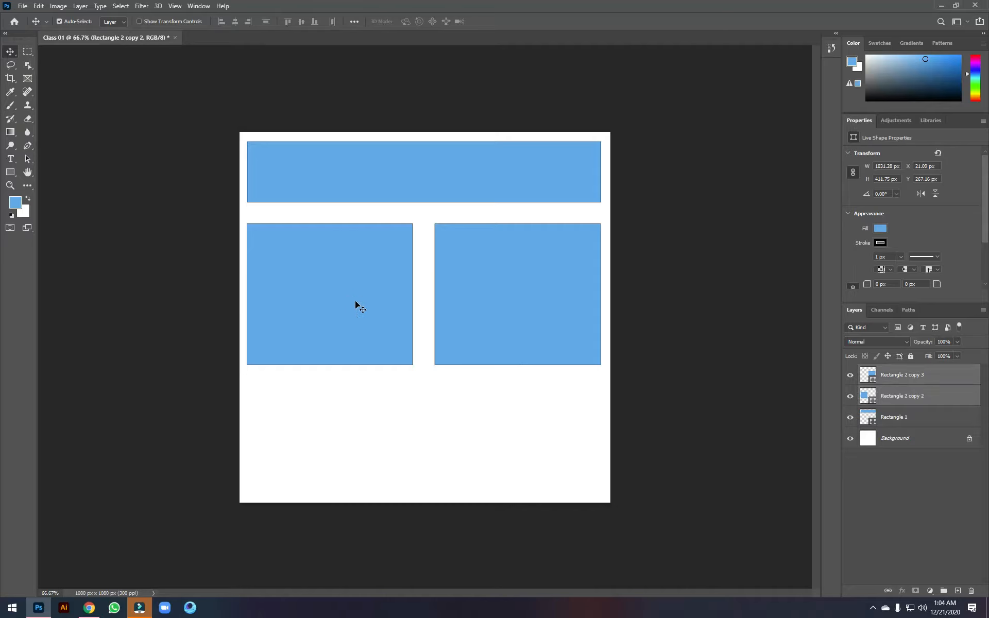
click(514, 417)
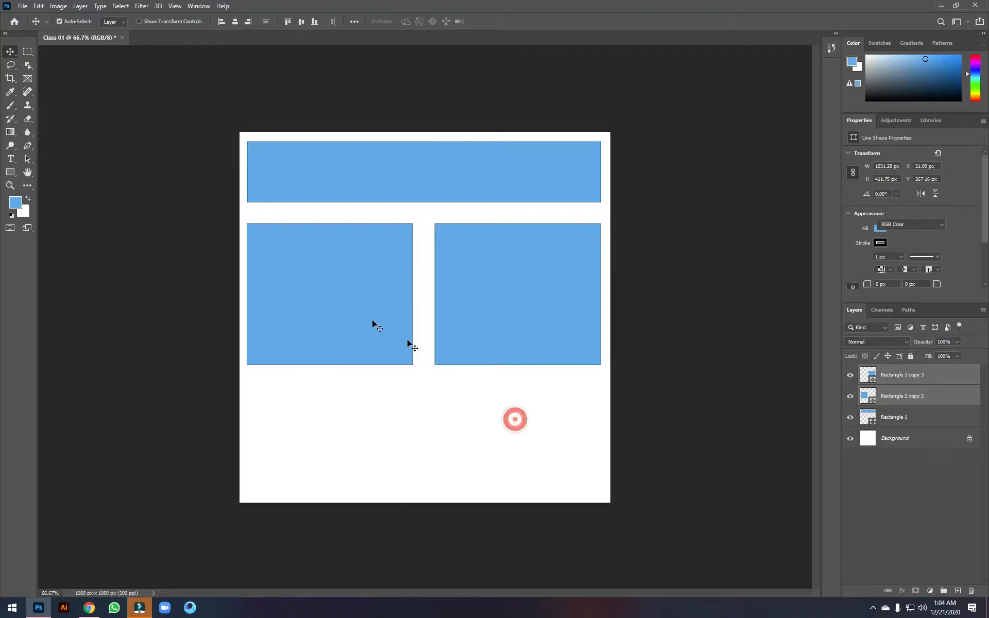
click(524, 311)
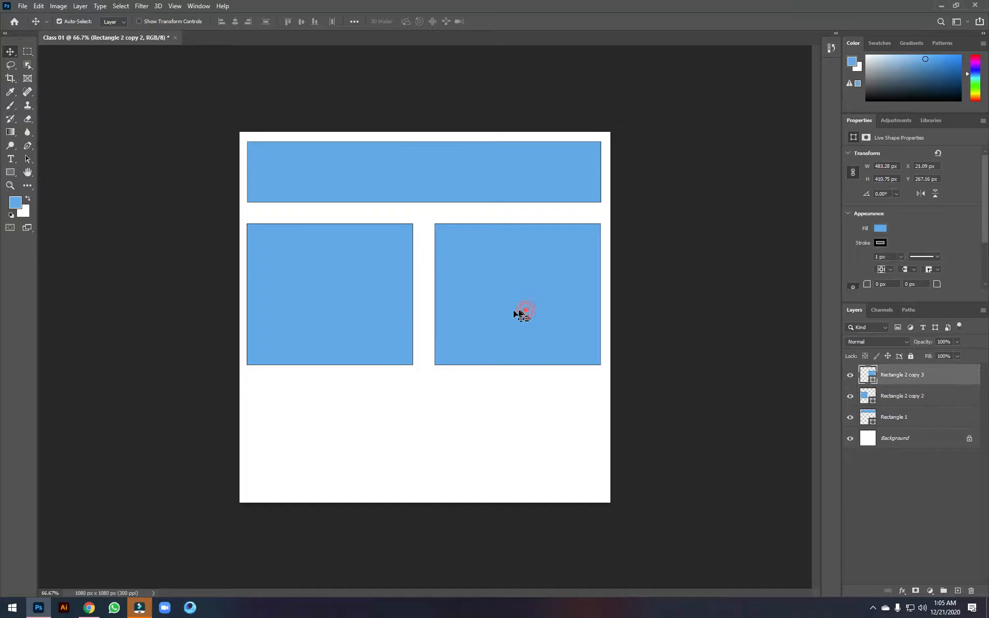
drag(378, 399, 530, 342)
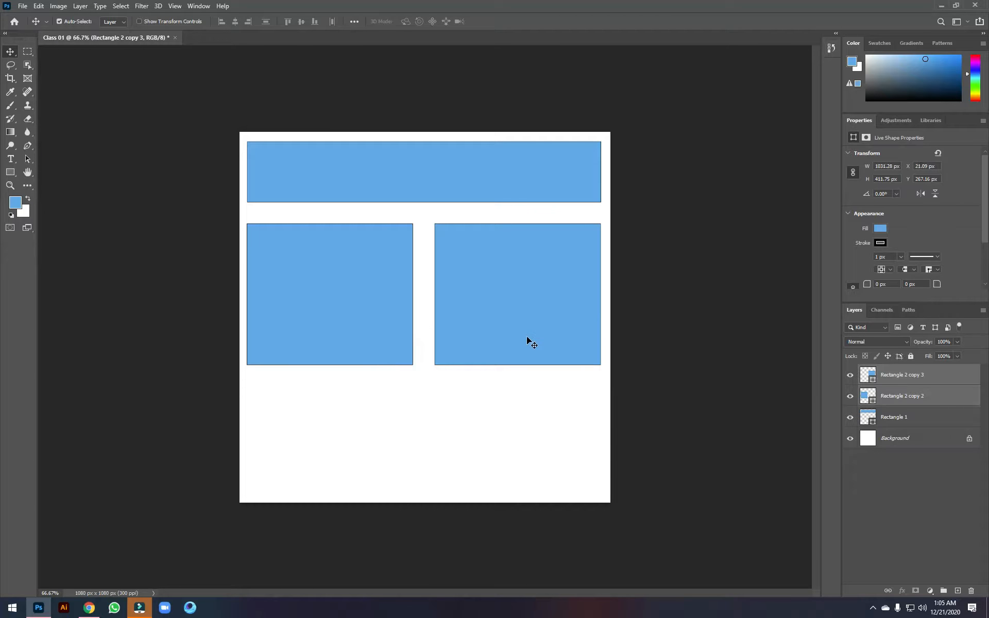
key(ctrl+t)
drag(422, 364, 441, 429)
key(Return)
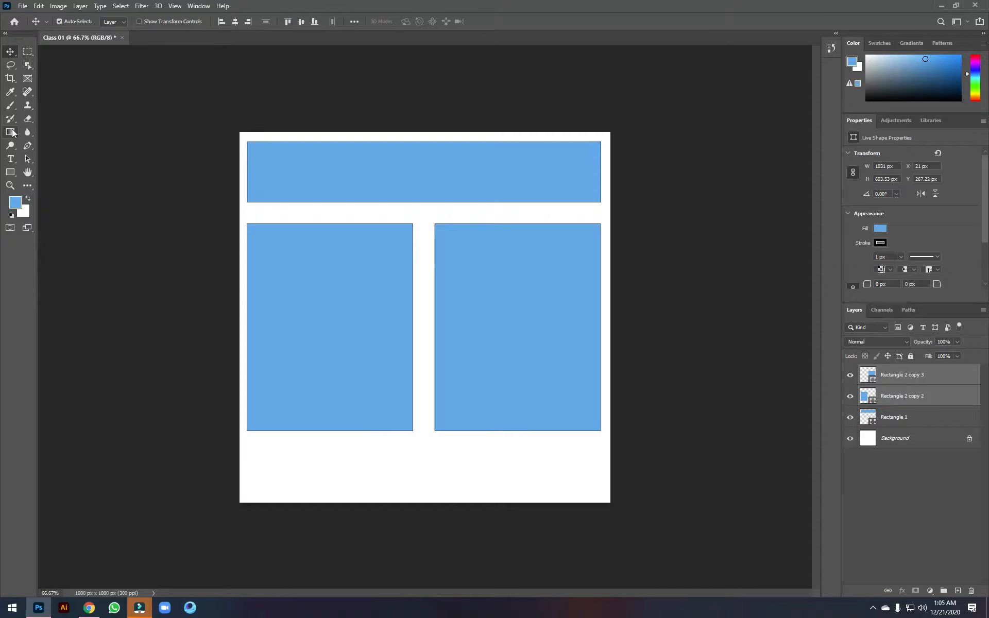
Duplicate the top banner beneath the two rectangles and reduce the copy's height to about 130 px with Free Transform.
click(419, 166)
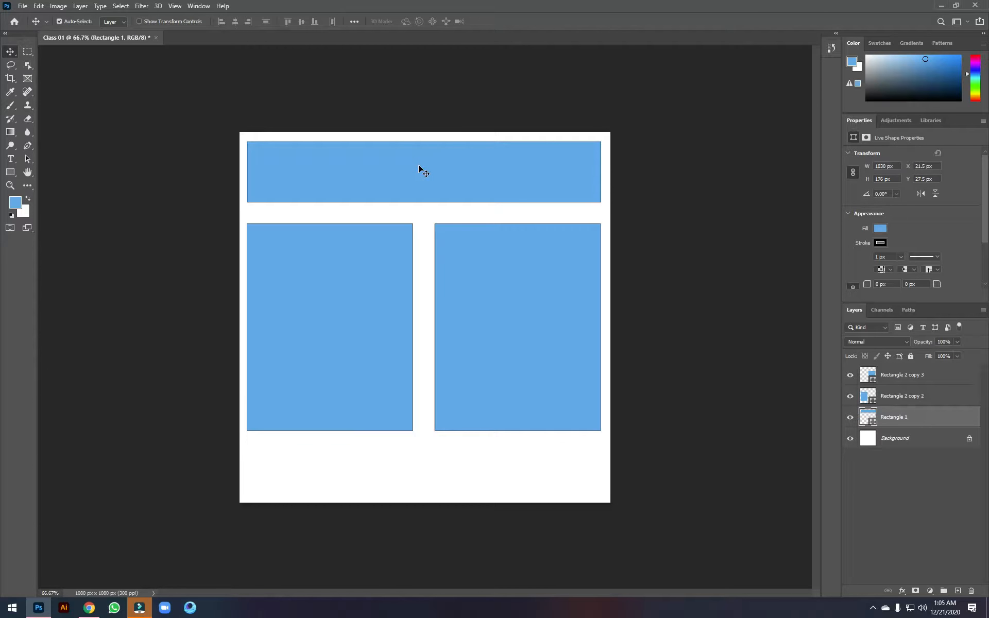
drag(419, 166, 422, 459)
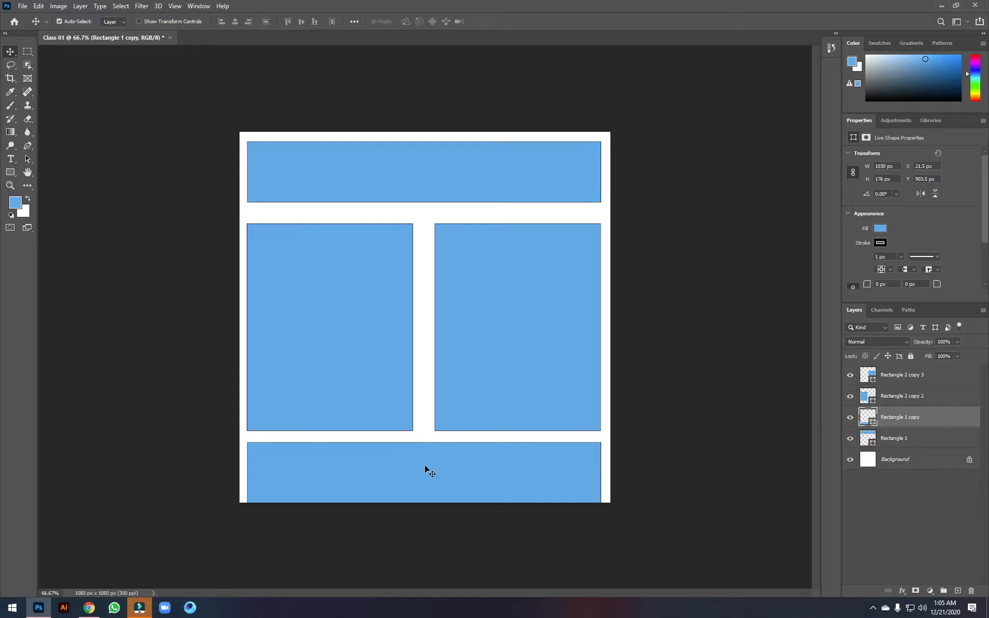
key(ctrl+t)
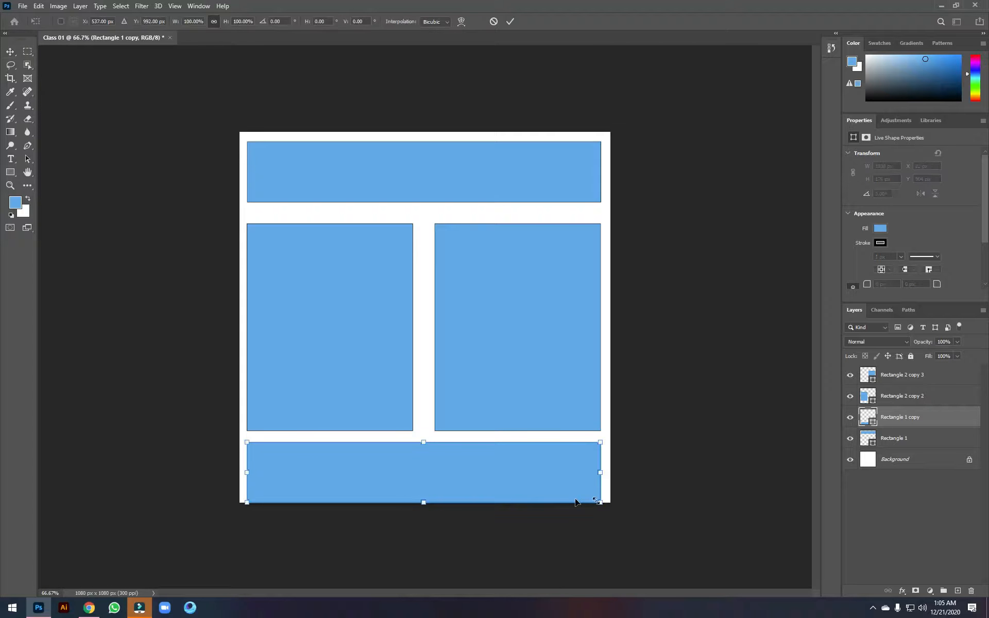
drag(423, 500, 462, 465)
key(Return)
key(ctrl)
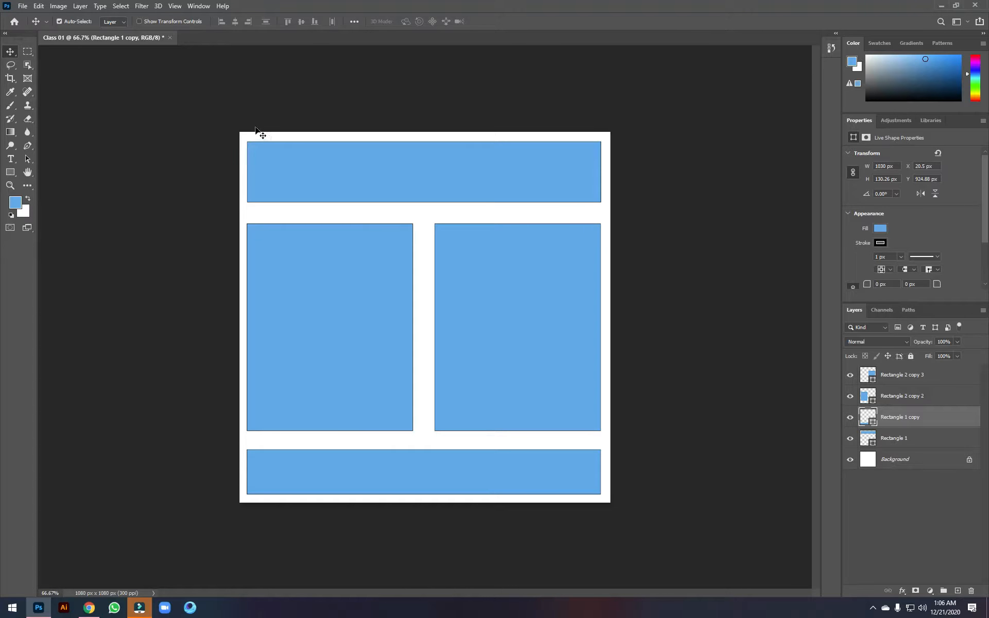
Delete all the shapes and draw a new blue square about 377 px wide in the canvas's upper-left area.
drag(247, 120, 571, 523)
key(Delete)
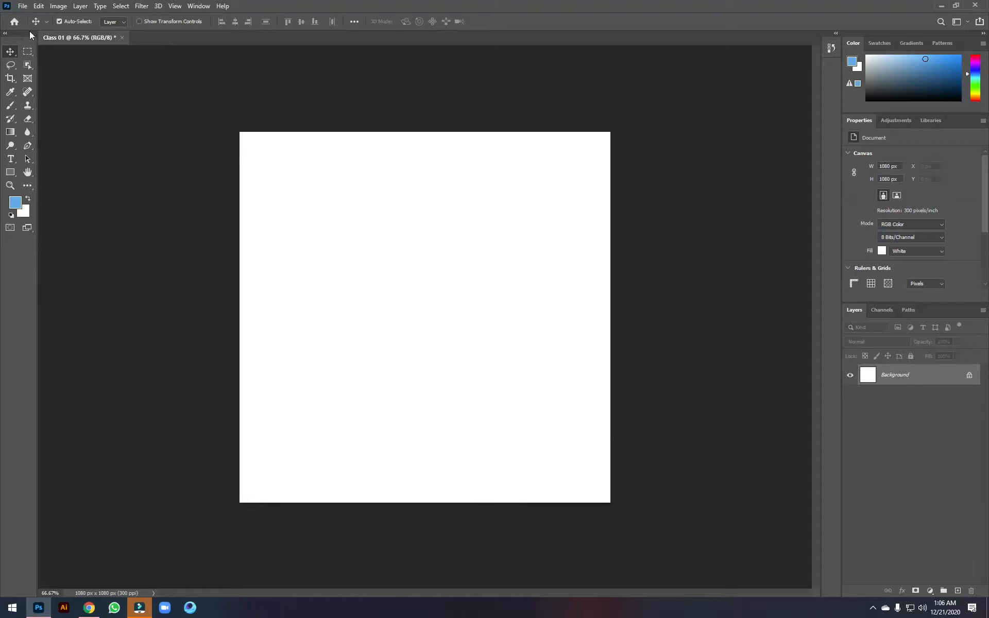
click(11, 172)
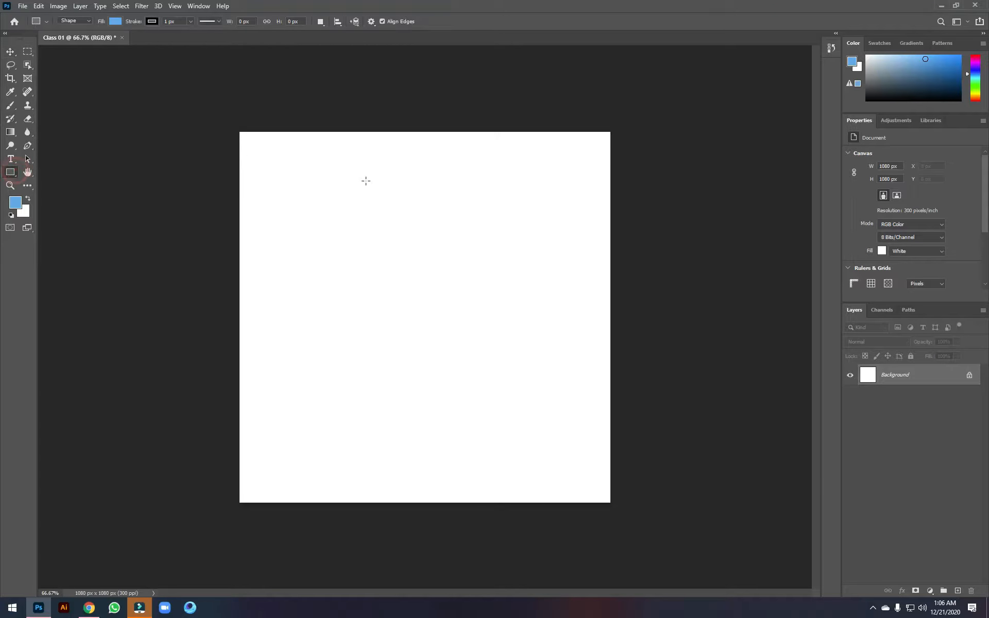
click(248, 139)
click(539, 221)
drag(251, 148, 380, 316)
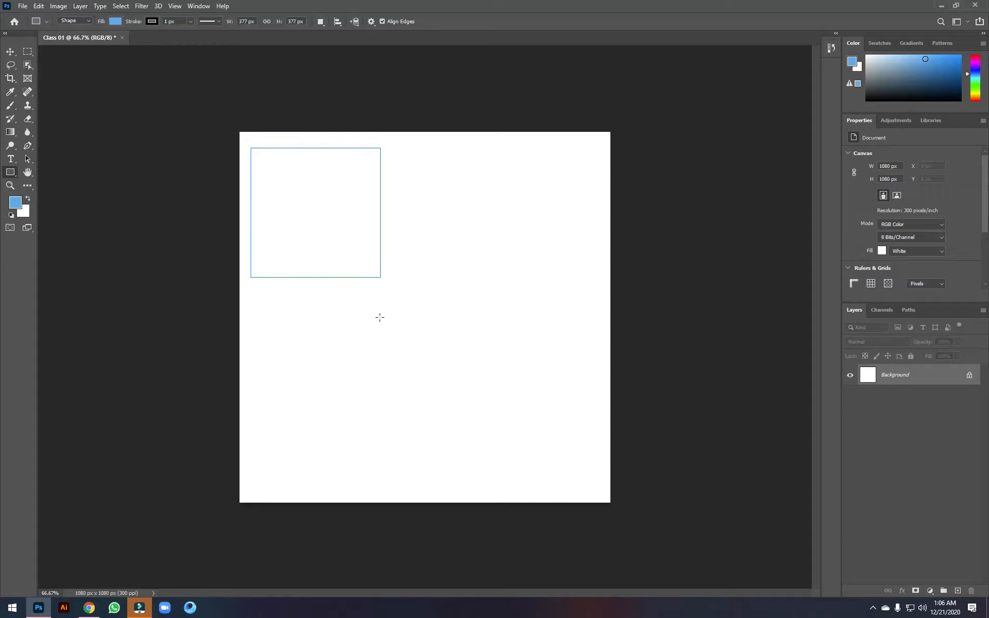
Replace the square with a duplicate enlarged to about 464 px wide.
click(10, 52)
drag(355, 219, 413, 212)
key(ctrl+t)
key(Return)
click(545, 198)
key(Delete)
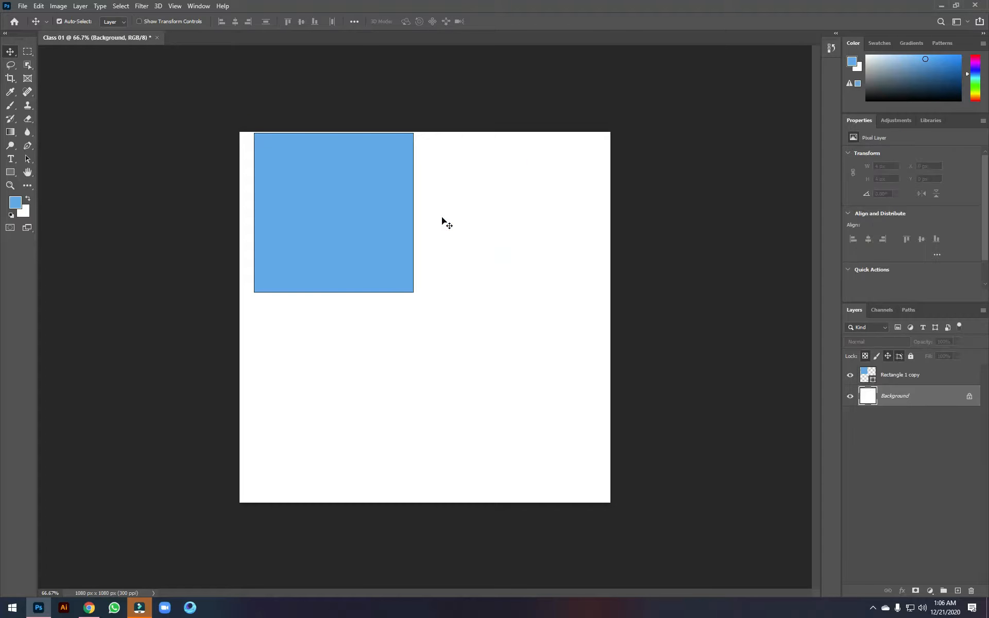
Move the enlarged square slightly down and left, and reduce its height to about 306 px with Free Transform.
drag(325, 241, 319, 249)
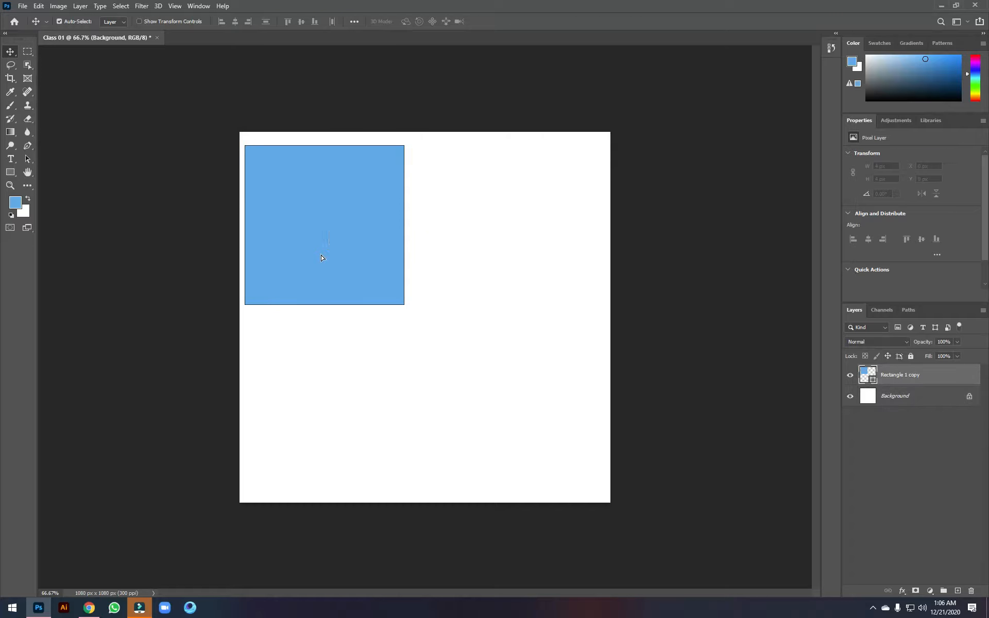
key(ctrl+t)
drag(325, 305, 322, 253)
key(Return)
Duplicate the rectangle so two sit side by side, and widen the left one to about 504 px with Free Transform.
click(360, 219)
mouse_move(374, 224)
mouse_down()
mouse_move(562, 208)
mouse_move(370, 216)
mouse_up()
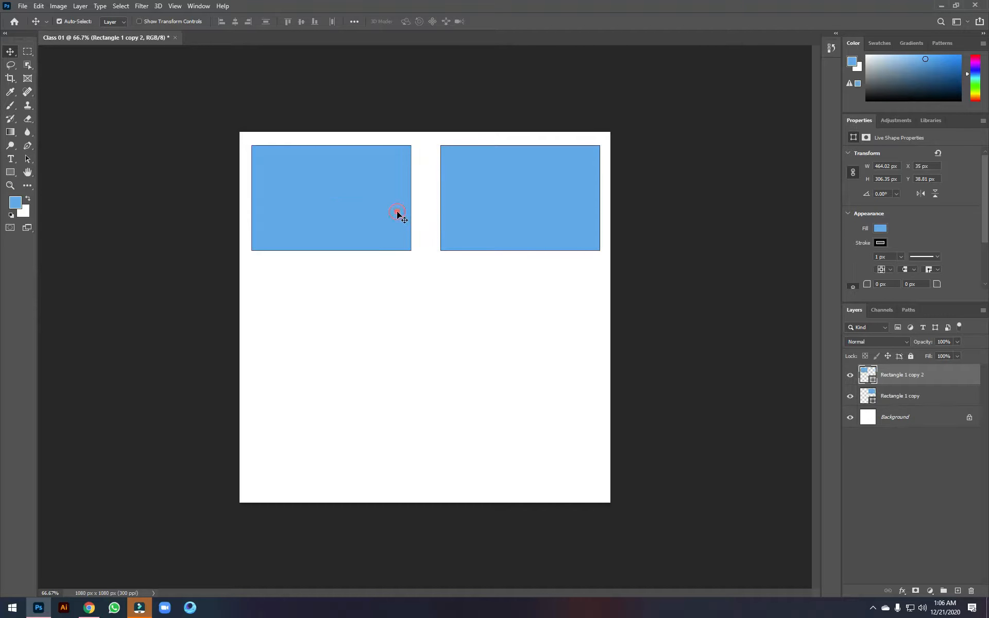
key(ctrl+t)
drag(412, 198, 424, 199)
click(521, 187)
Replace the right rectangle with a duplicate of the widened left one and centre the pair horizontally on the canvas.
click(521, 187)
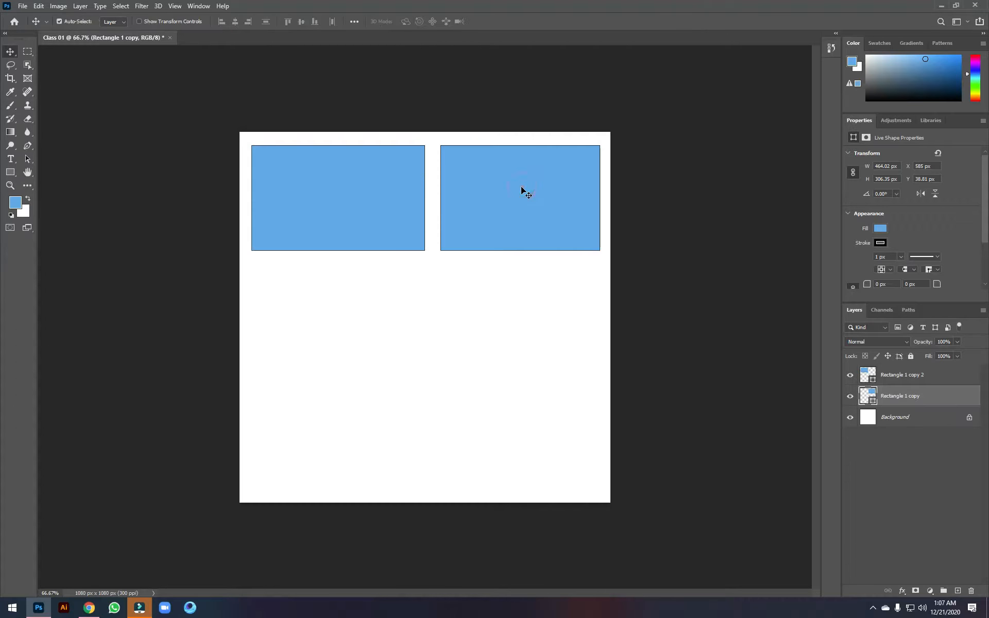
key(Delete)
mouse_move(367, 219)
mouse_down()
mouse_move(554, 221)
mouse_move(385, 222)
mouse_up()
shift+click(500, 201)
drag(500, 202, 499, 202)
click(442, 280)
click(411, 214)
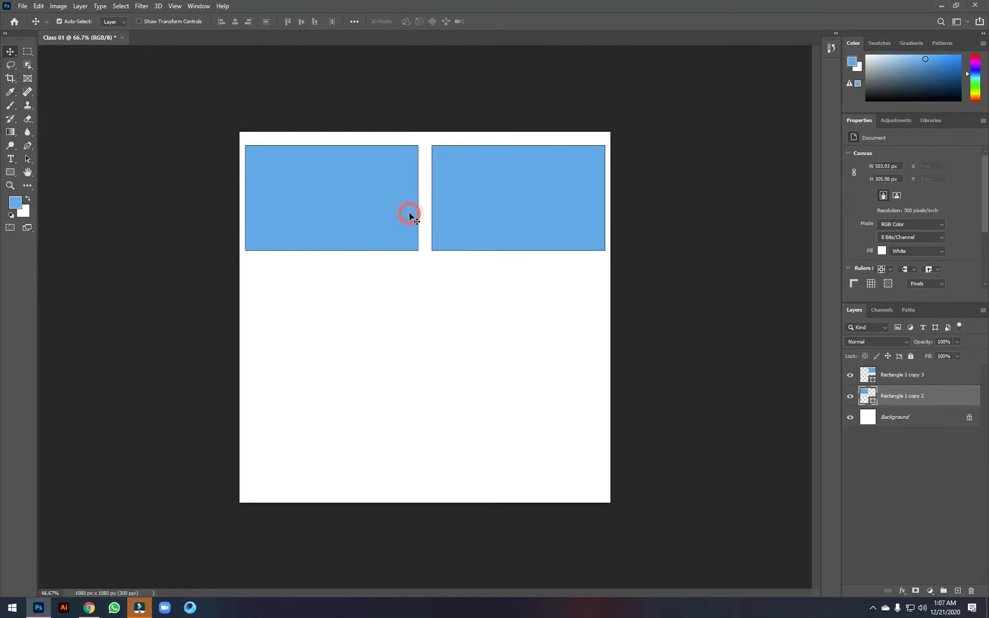
click(407, 317)
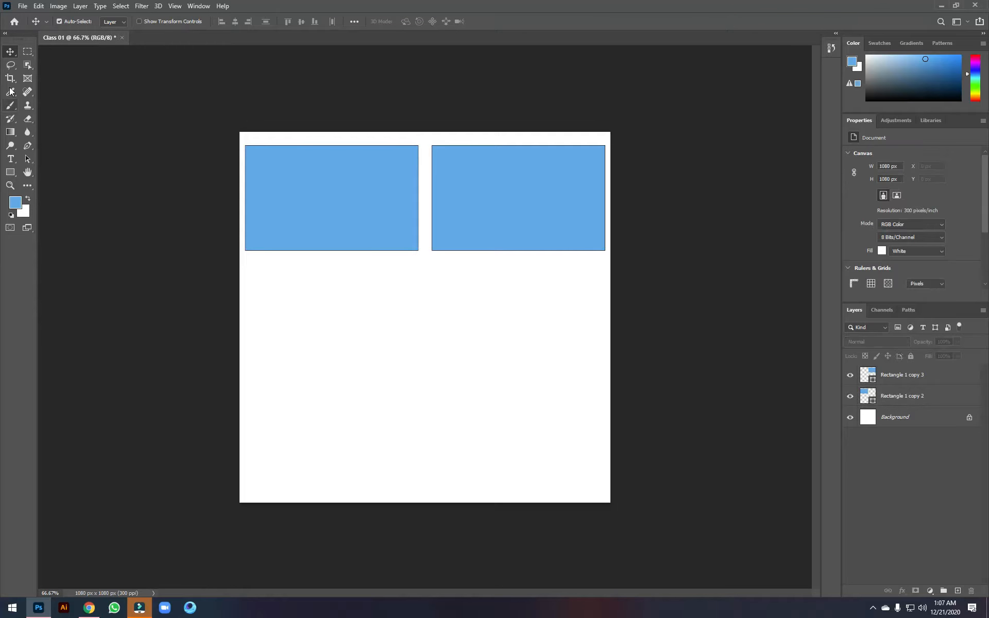
Draw a 1049 by 190 px banner under the two rectangles and place a duplicate beneath it at Y 609.5 px.
click(11, 173)
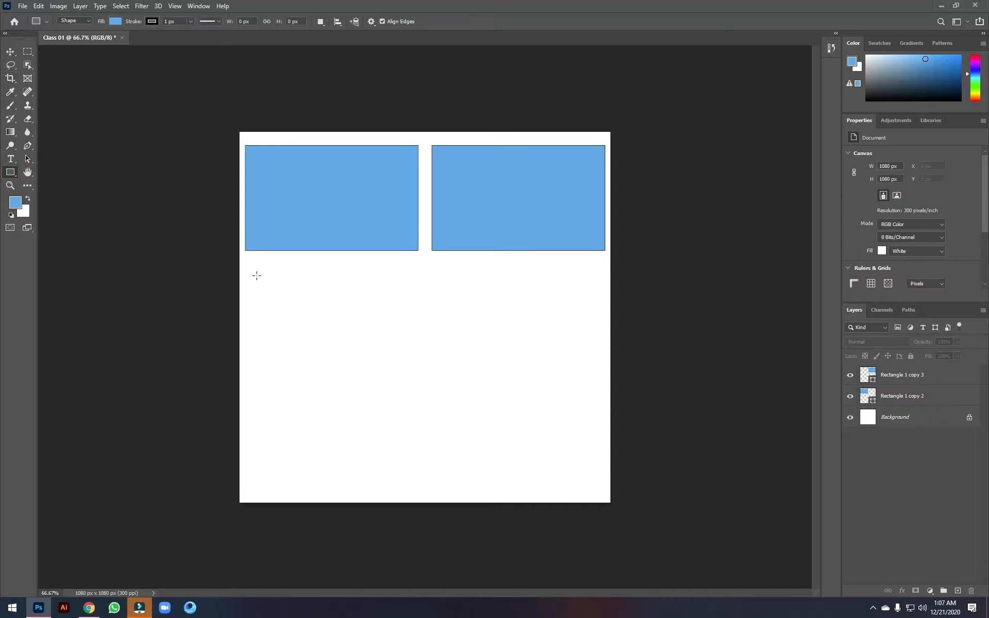
drag(245, 268, 605, 333)
drag(599, 335, 599, 335)
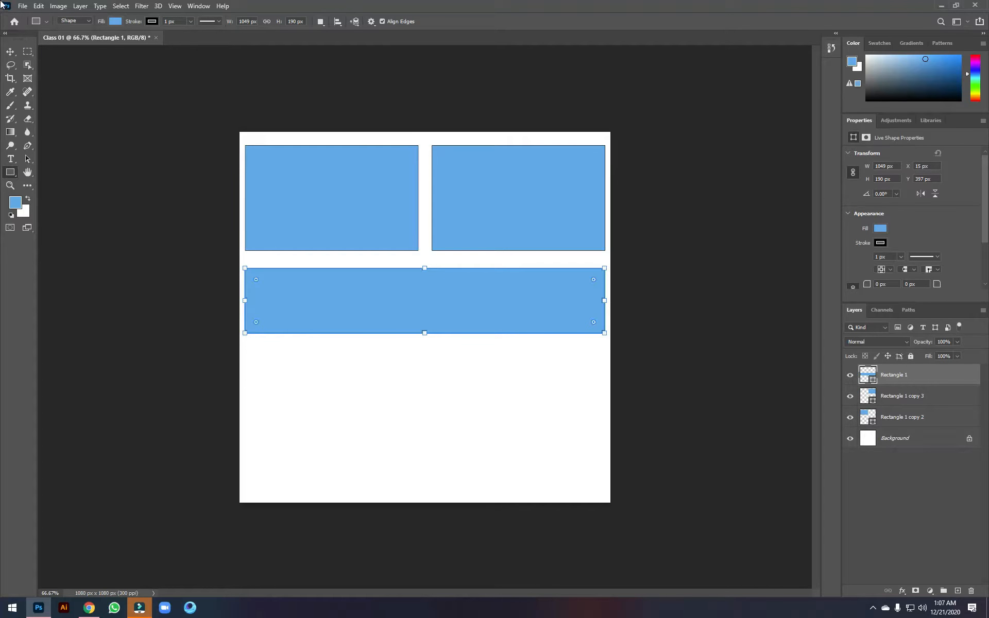
click(11, 52)
drag(511, 312, 506, 393)
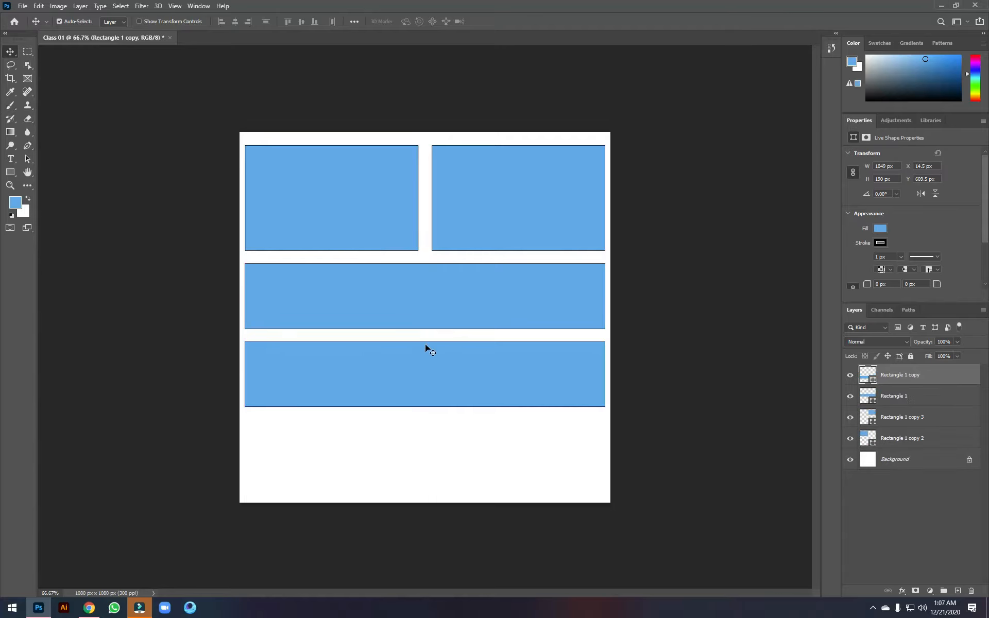
Delete the lower banner and place duplicates of the two top rectangles beneath the remaining banner at Y 610 px.
click(546, 188)
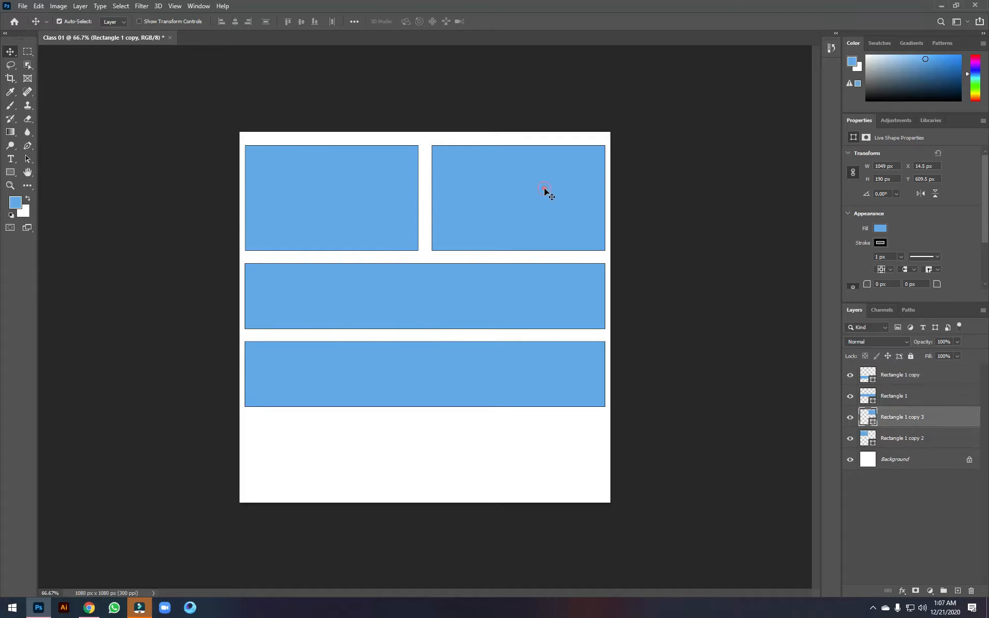
click(381, 380)
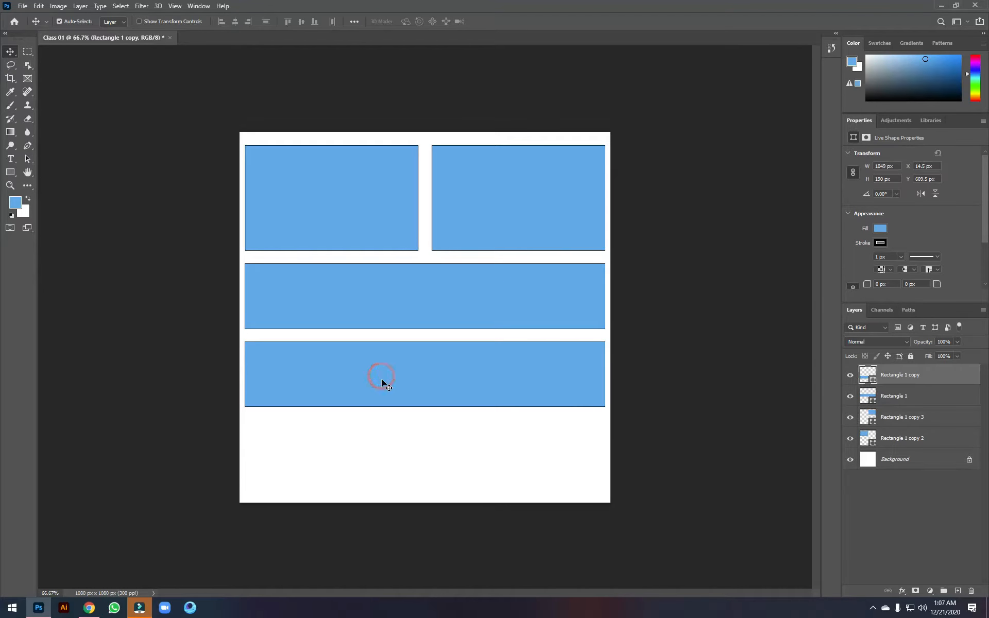
key(Delete)
drag(328, 138, 488, 398)
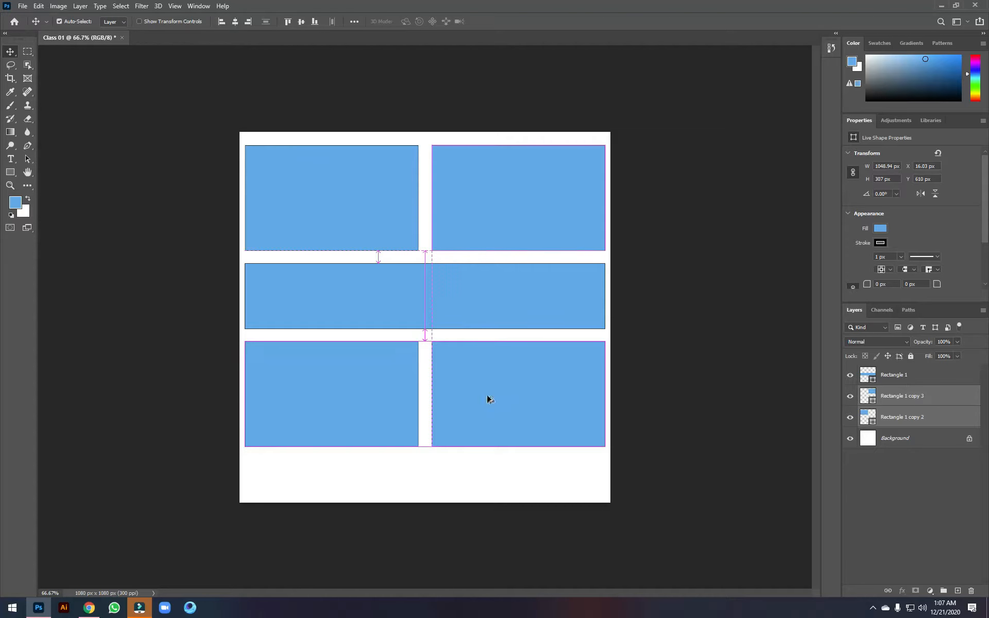
key(ctrl+a)
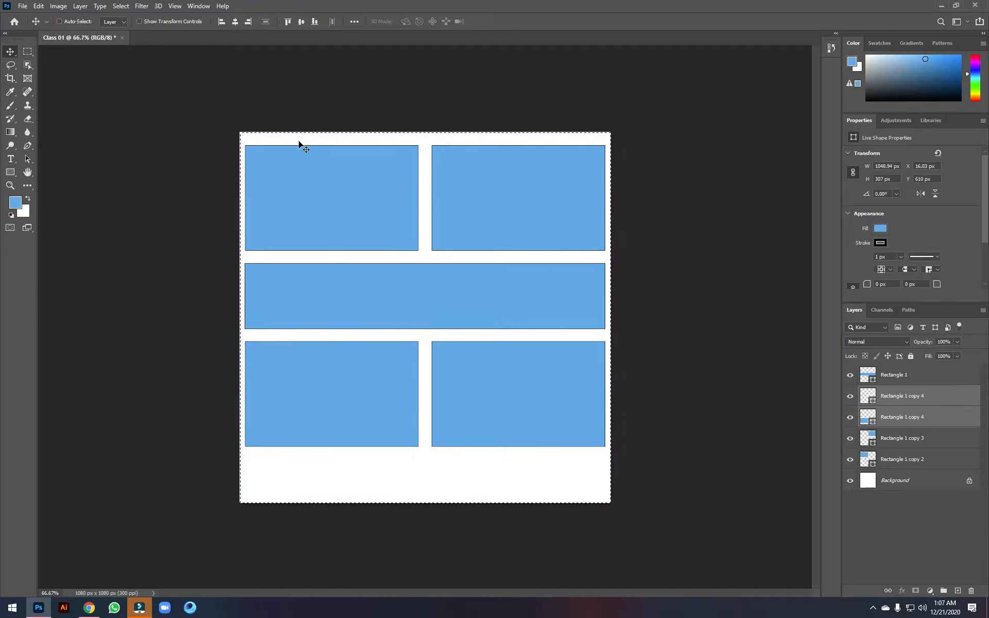
key(ctrl+t)
drag(604, 446, 601, 471)
key(ctrl+z)
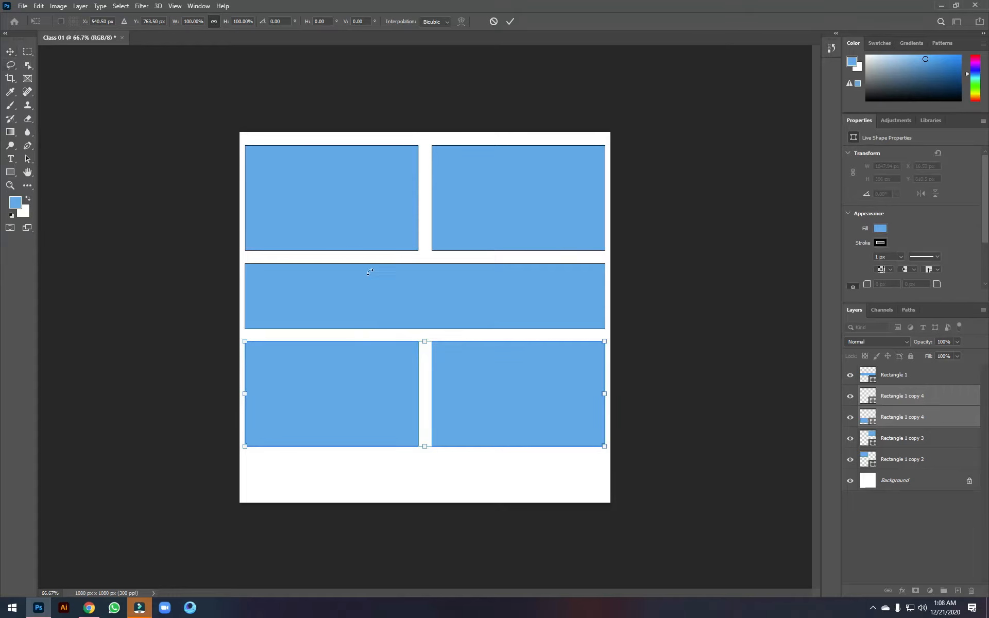
key(Escape)
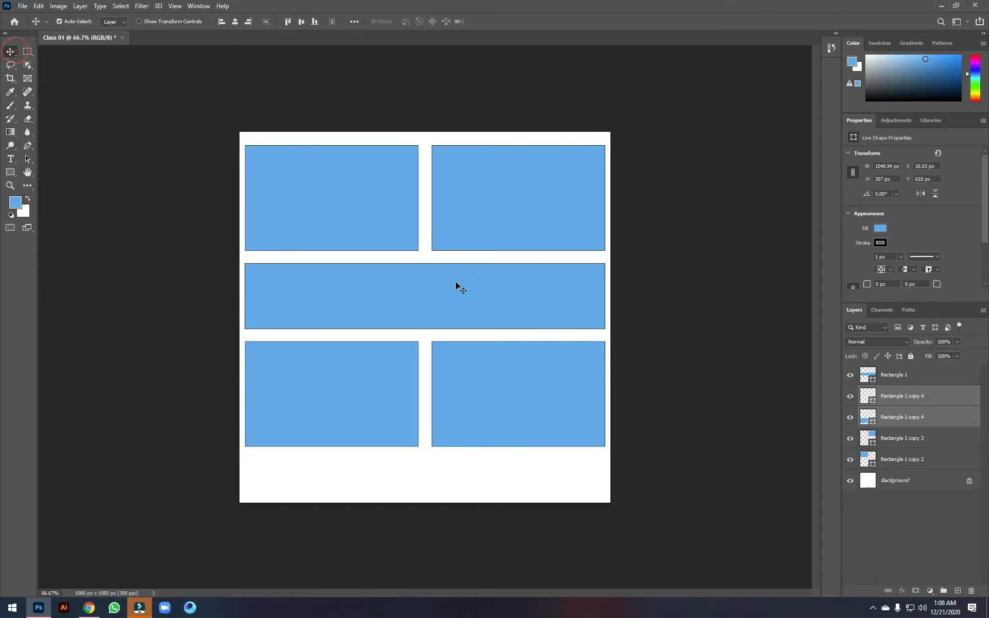
click(455, 281)
key(ctrl+a)
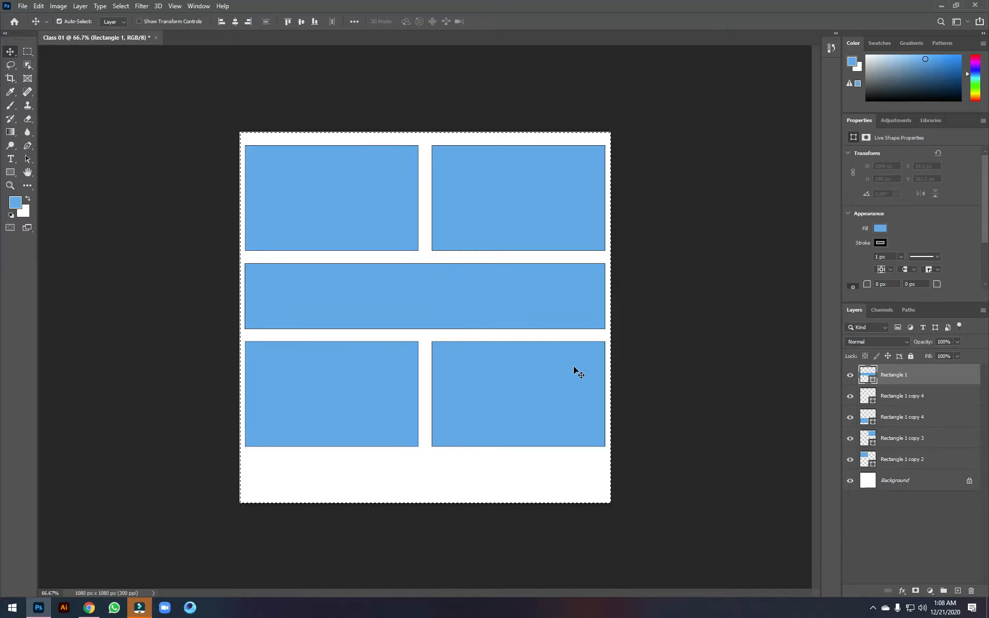
click(460, 492)
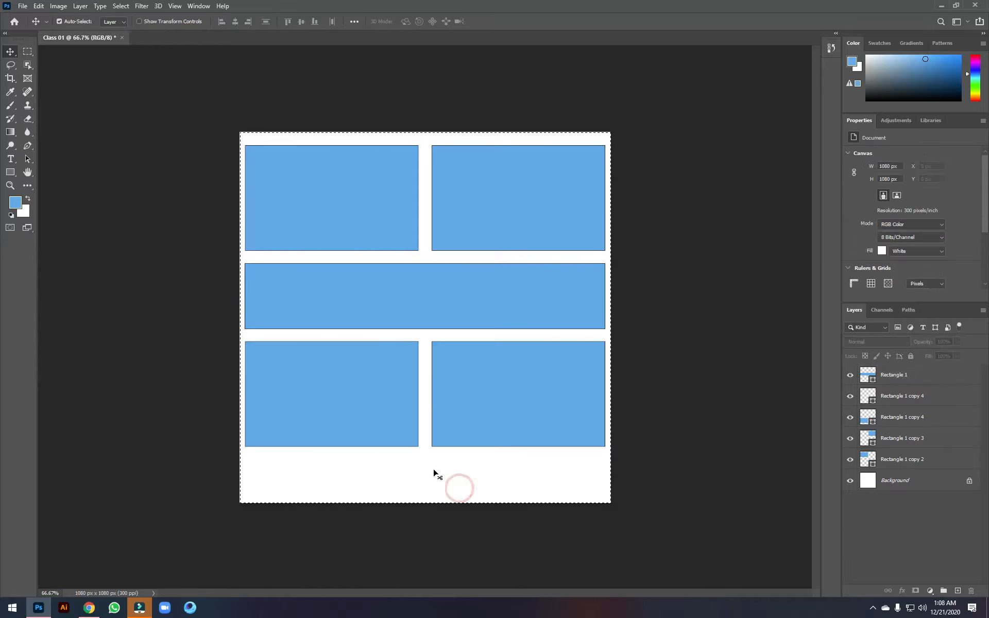
key(ctrl+d)
Select all five rectangles and stretch them together with Free Transform to a total height of about 1009 px.
drag(592, 460, 281, 161)
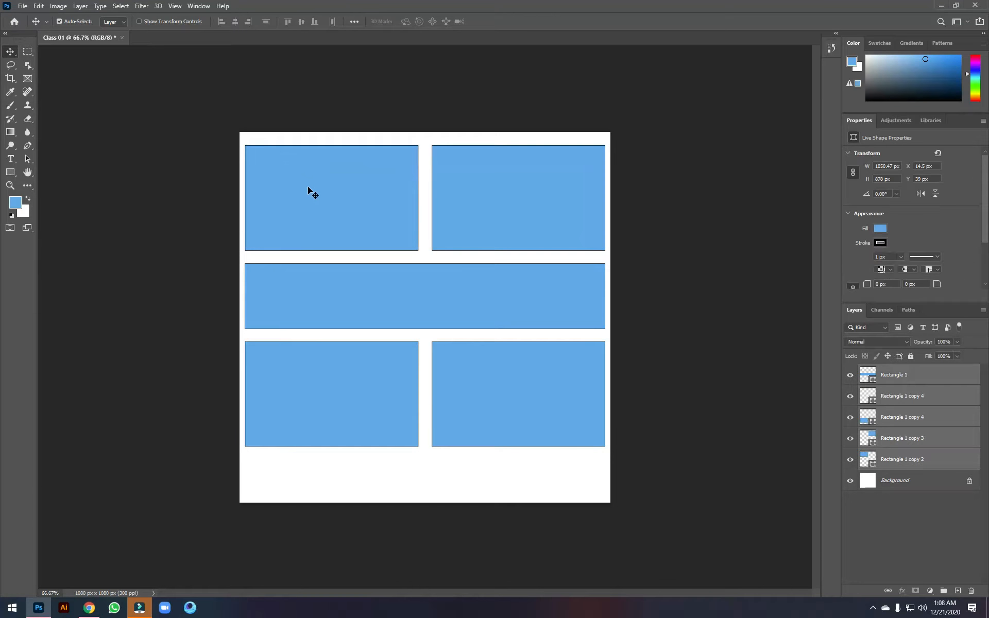
key(ctrl+t)
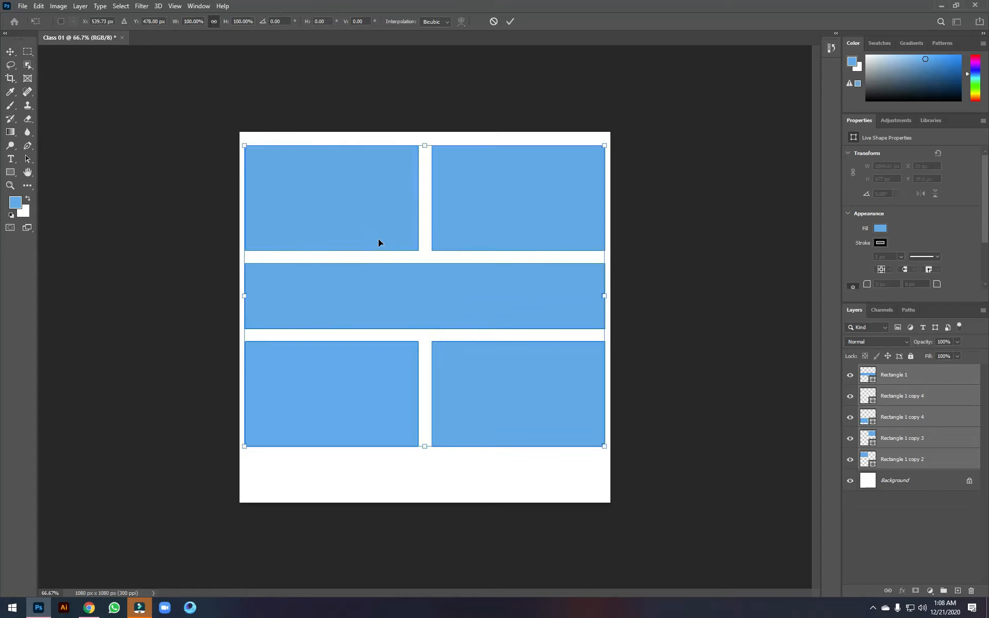
drag(433, 447, 433, 490)
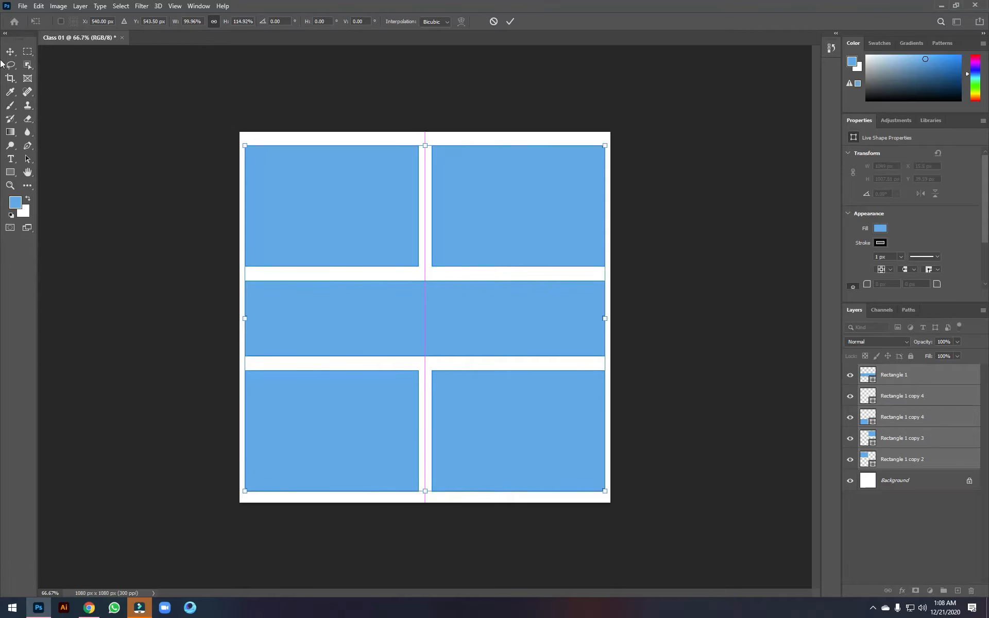
key(Return)
Select all five rectangles and delete them, leaving an empty white canvas.
drag(290, 128, 575, 475)
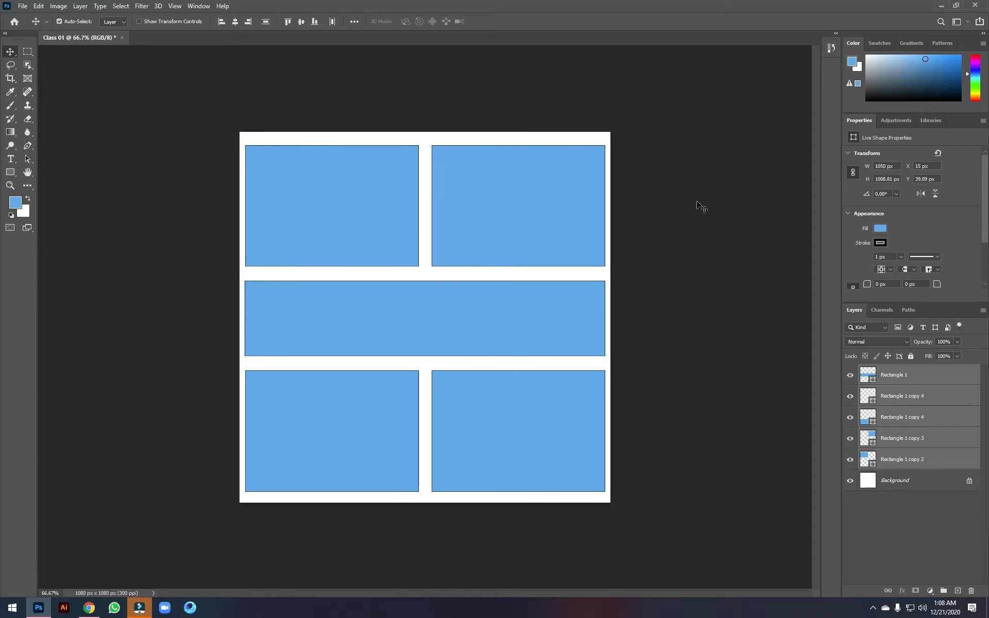
click(698, 201)
drag(262, 118, 564, 458)
key(Delete)
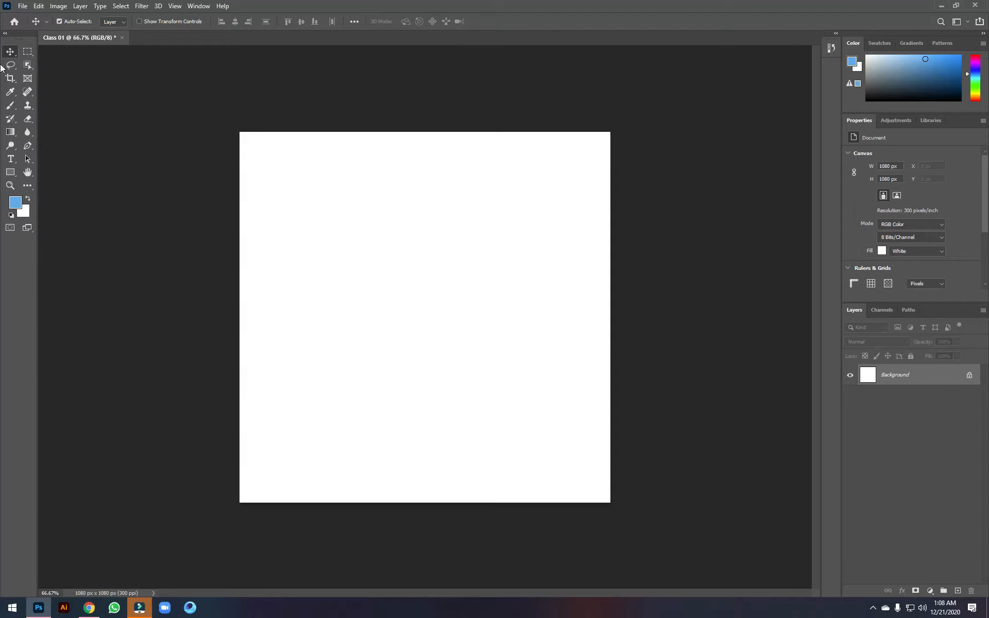
Draw a square of about 326 px in the canvas's upper-left area and place a duplicate near the top edge at Y 23.5 px.
drag(10, 173, 65, 171)
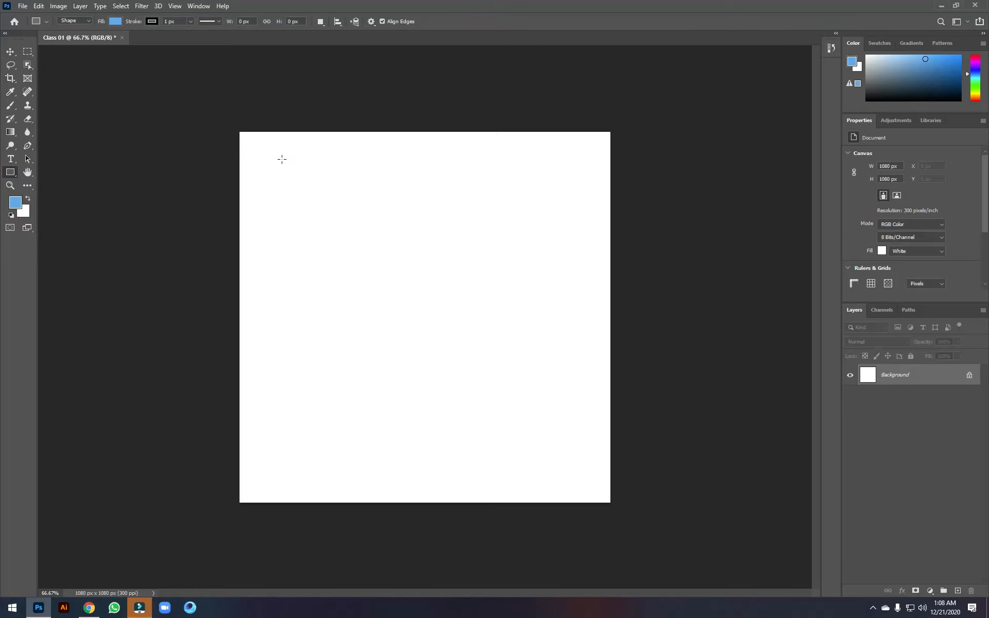
drag(256, 157, 463, 268)
click(12, 50)
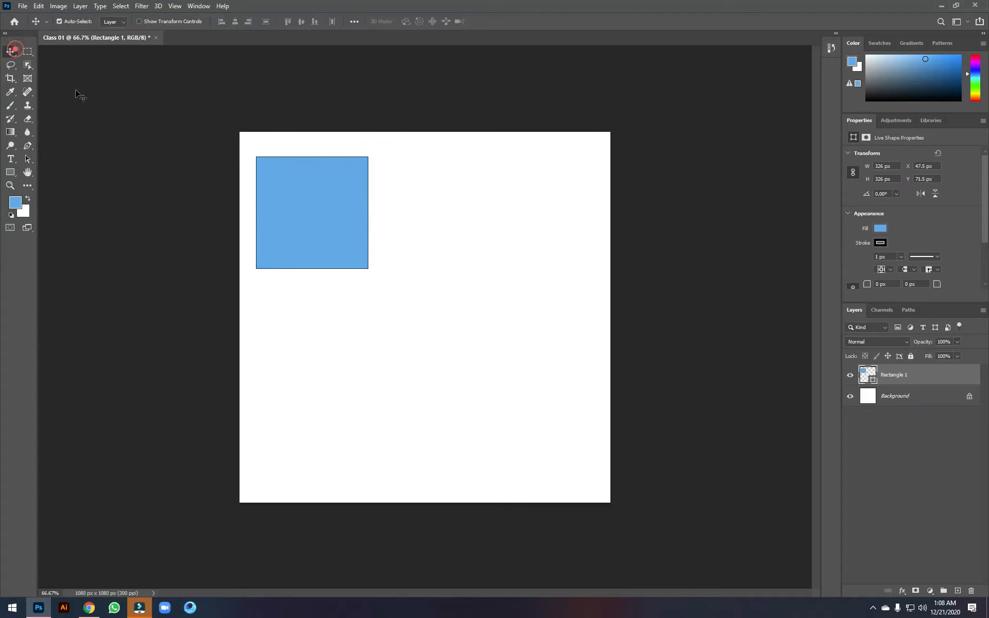
drag(336, 228, 312, 198)
Delete the lower square and place a duplicate of the top one directly beneath it at Y 388.5 px.
click(322, 419)
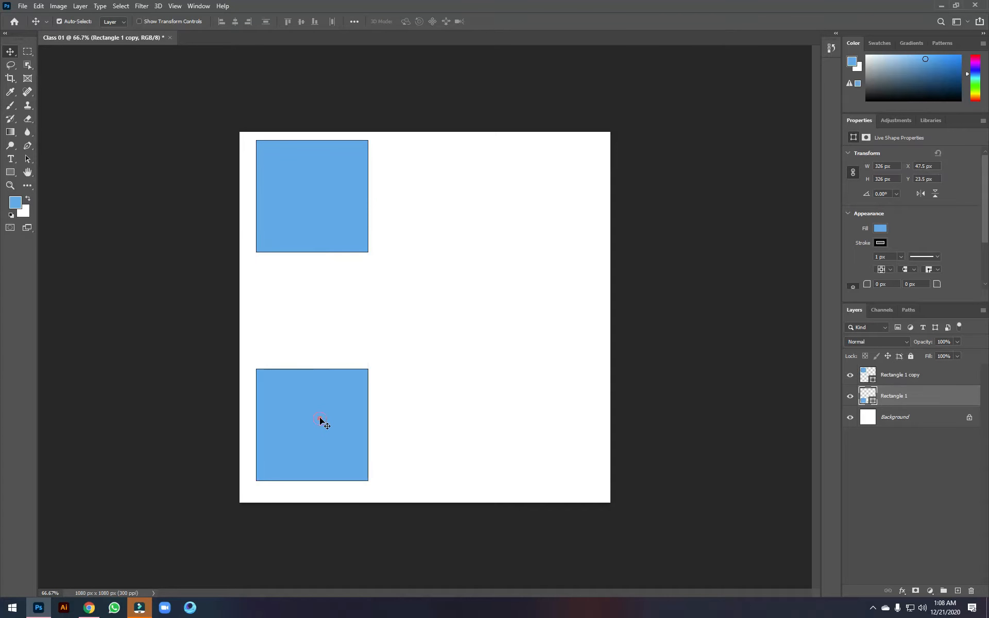
key(Delete)
drag(310, 191, 313, 319)
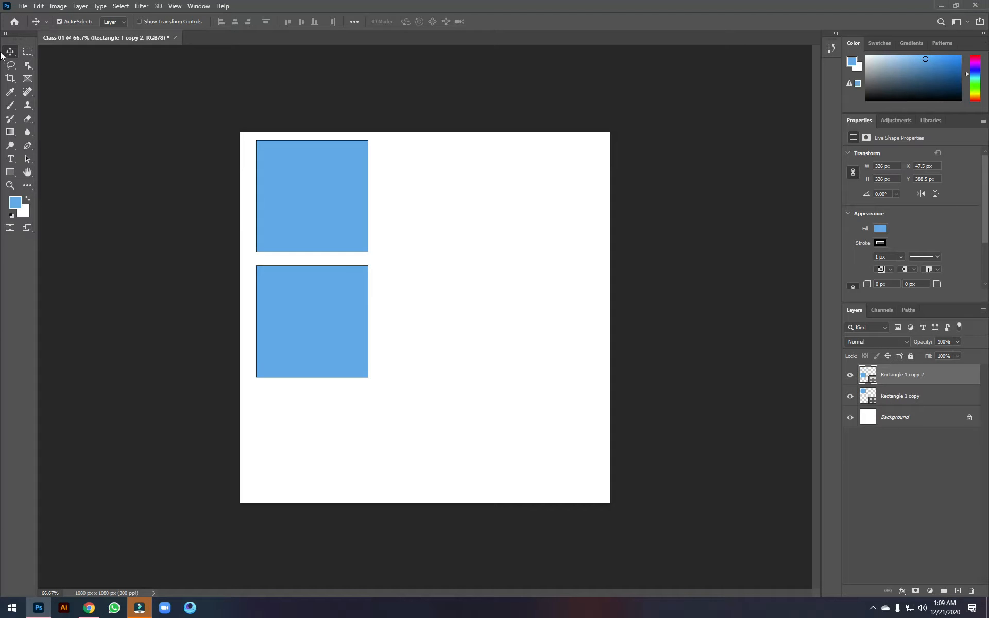
Draw a banner of about 962 by 190 px below the squares and a tall rectangle of about 293 by 652 px beside them.
click(10, 172)
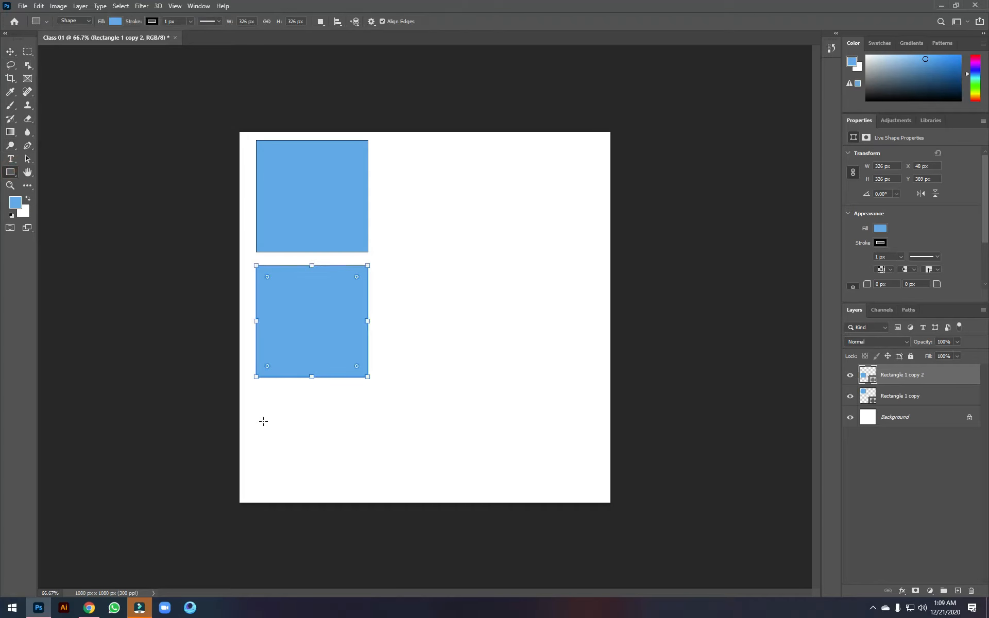
drag(257, 421, 587, 485)
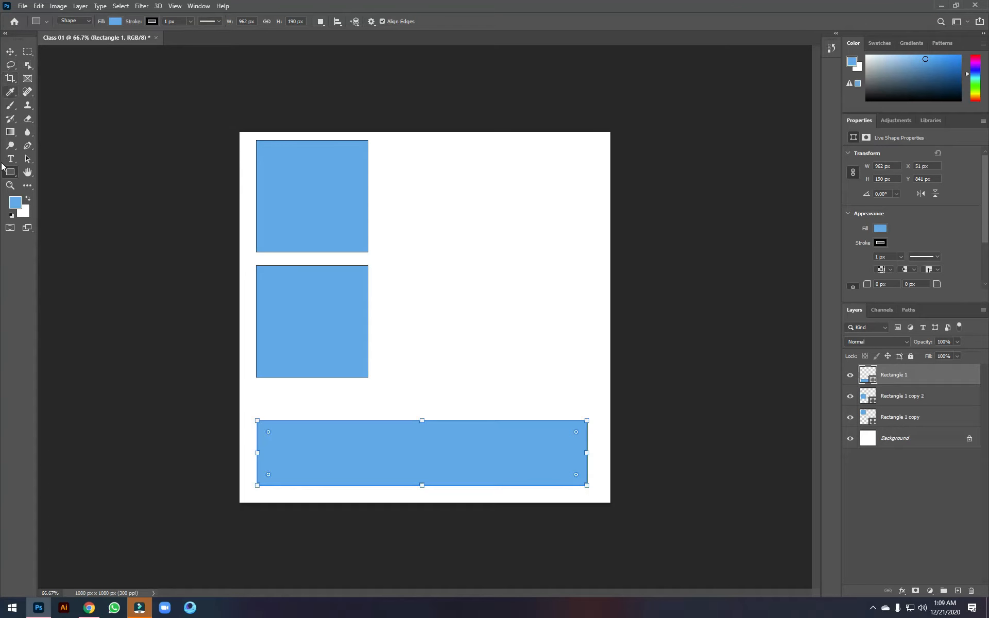
drag(471, 156, 572, 378)
key(v)
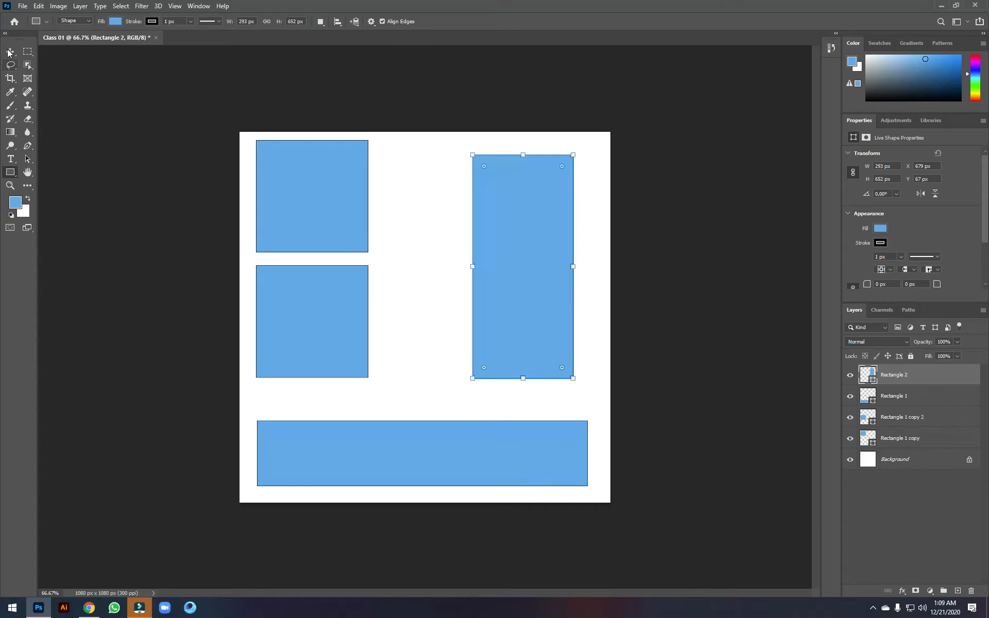
Align the tall rectangle's top with the upper square and stretch it down to the lower square's bottom edge.
drag(540, 307, 539, 299)
key(ctrl+t)
drag(521, 365, 522, 378)
key(Return)
Move the banner up beneath the shapes and resize it to span from the squares' left edge to the tall rectangle's right edge.
drag(386, 462, 382, 440)
key(ctrl+t)
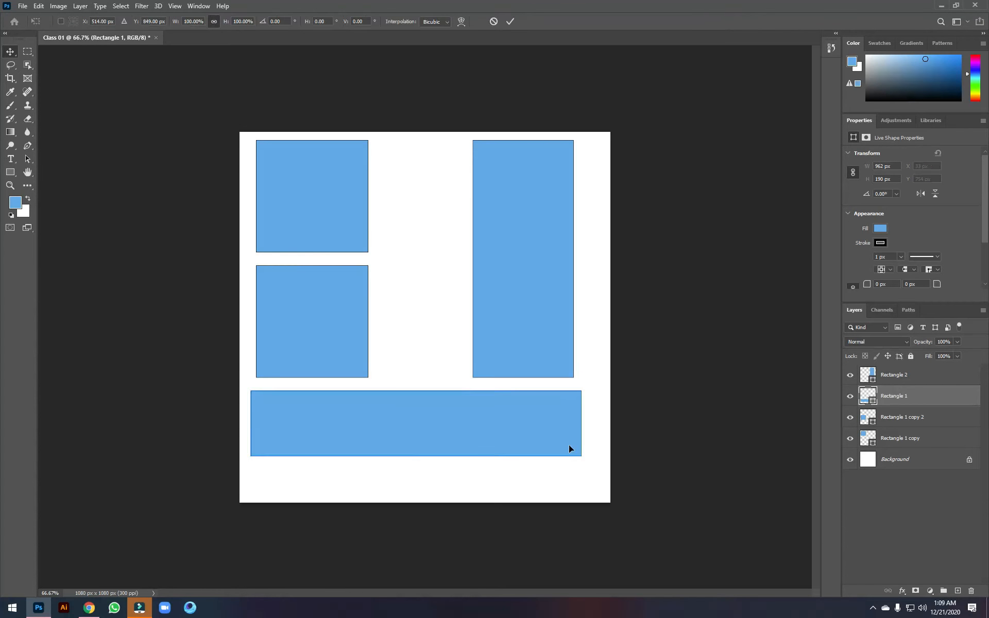
drag(582, 422, 573, 421)
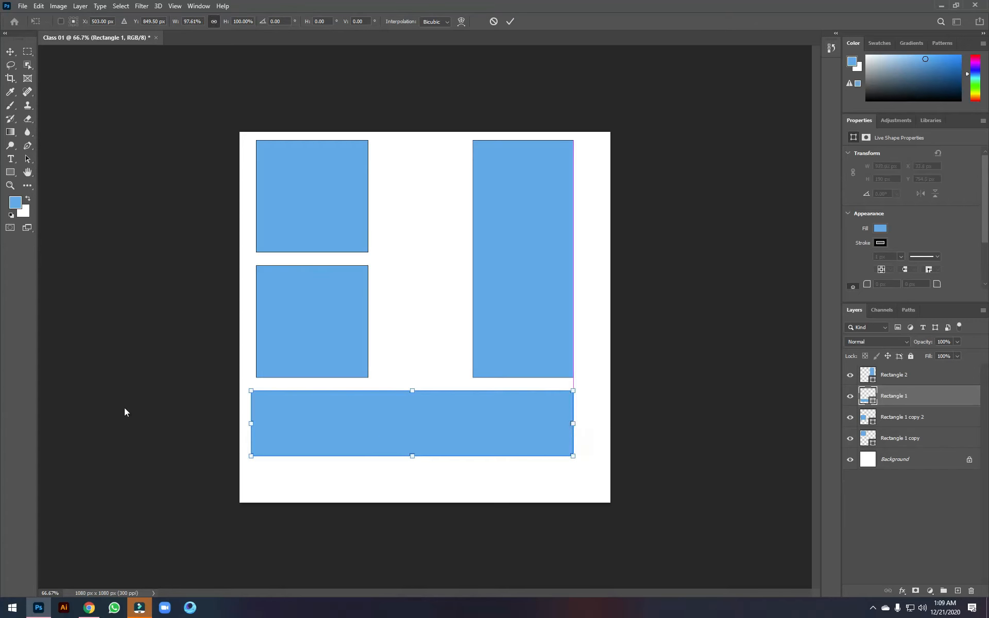
drag(254, 423, 258, 422)
click(10, 50)
click(431, 256)
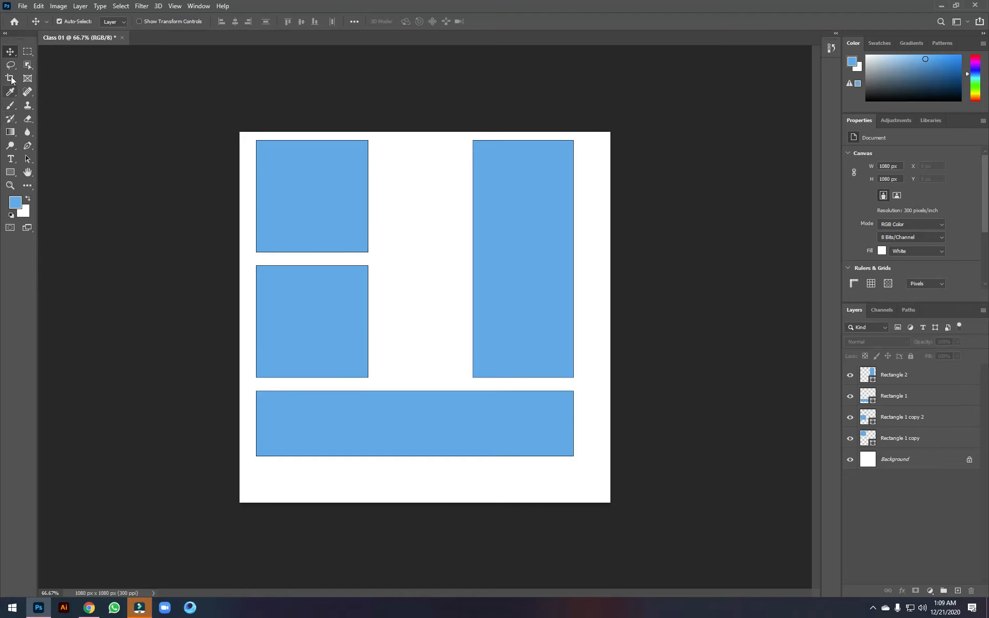
Draw a rectangle 259 px wide between the squares and the tall rectangle, and stretch it to 689 px high to match them.
click(11, 173)
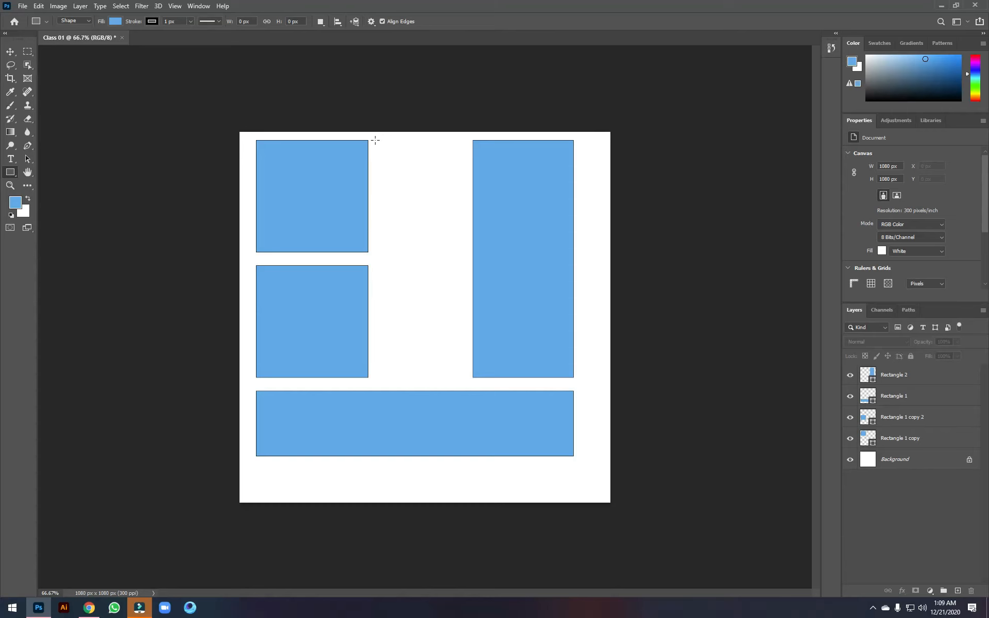
drag(375, 141, 464, 378)
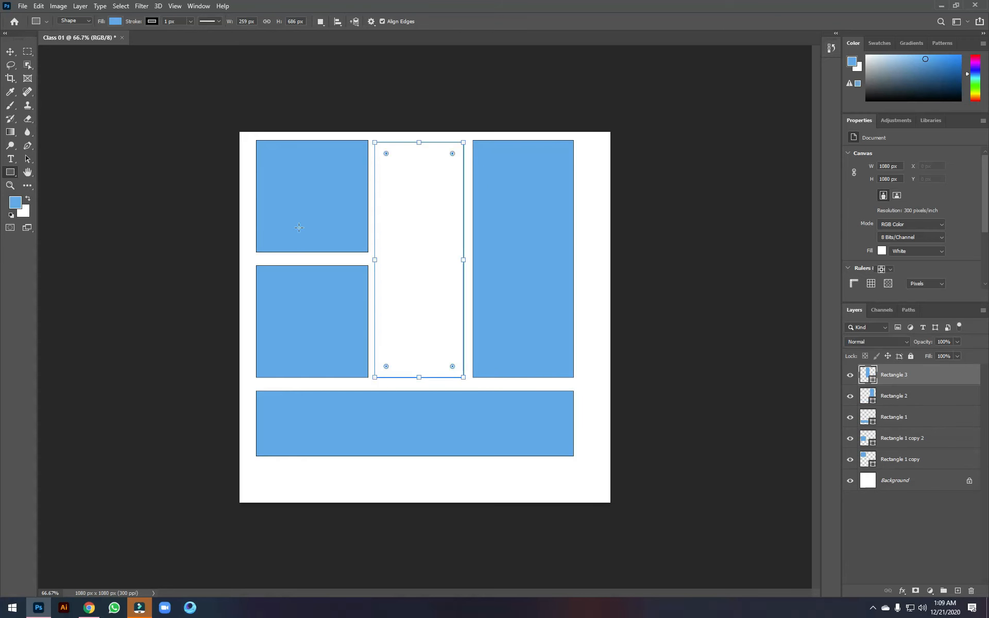
click(10, 52)
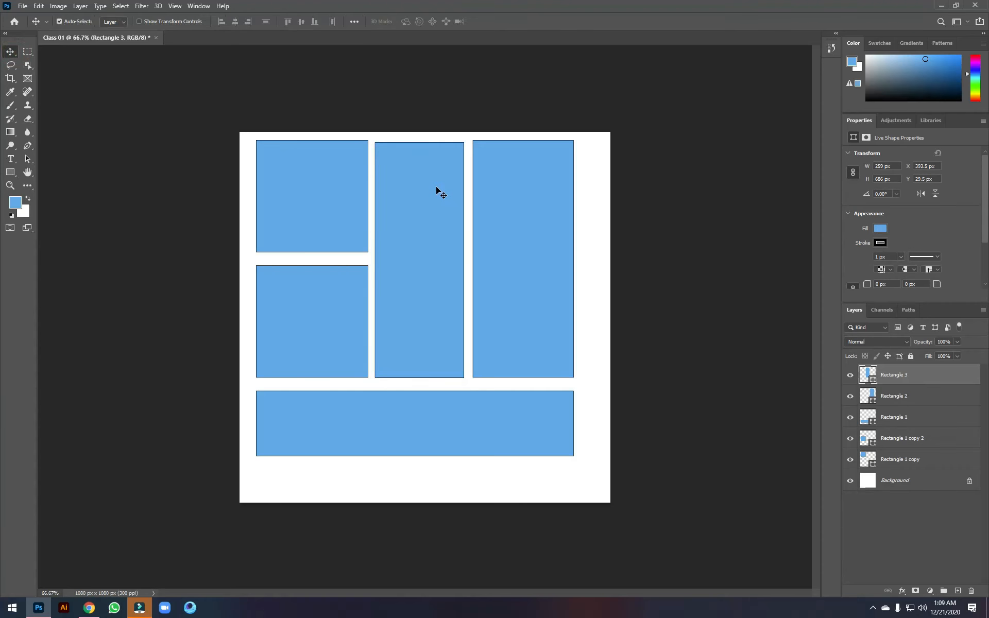
key(ctrl+t)
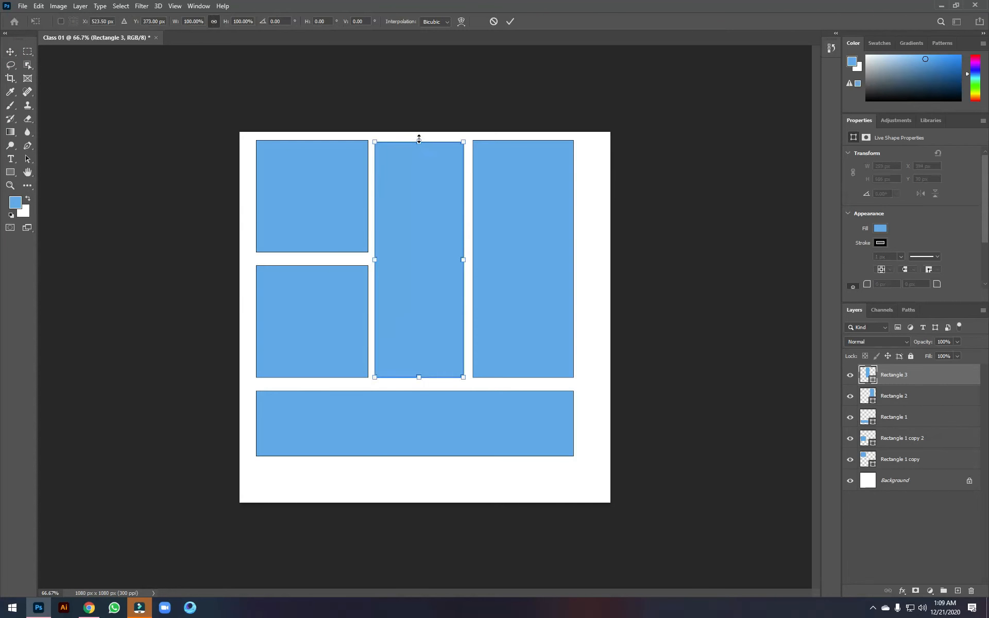
drag(419, 143, 419, 140)
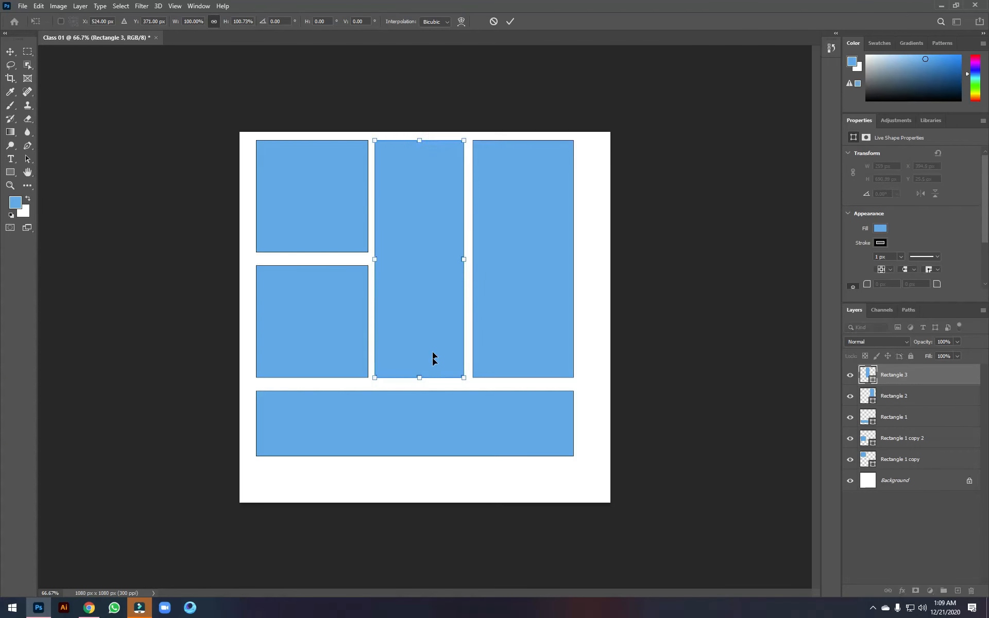
drag(418, 376, 419, 379)
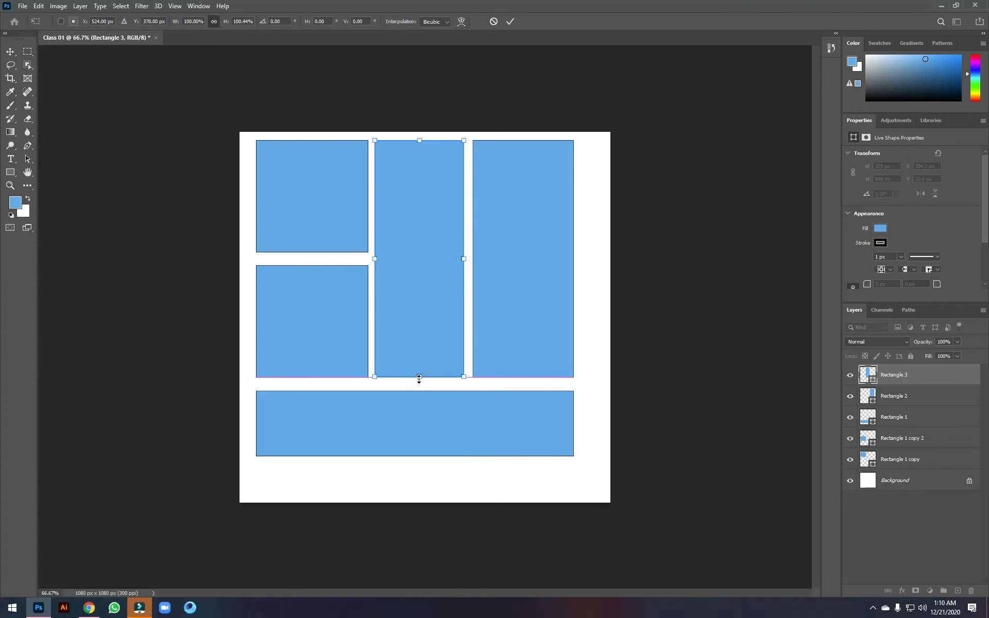
key(Return)
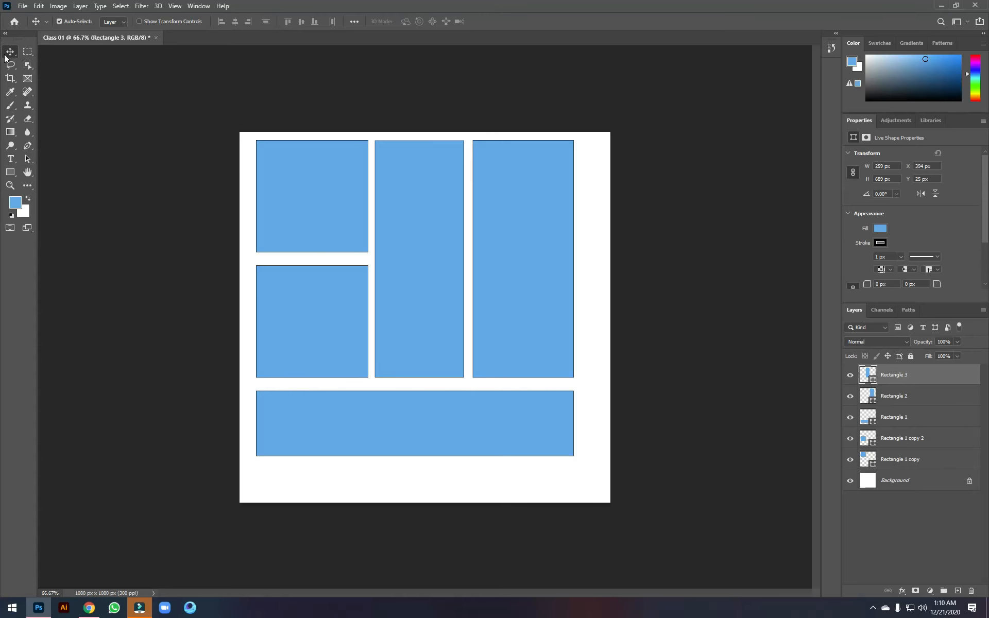
Select all five shapes and enlarge them together with Free Transform to about 963 by 1021 px.
drag(240, 135, 548, 466)
key(ctrl+t)
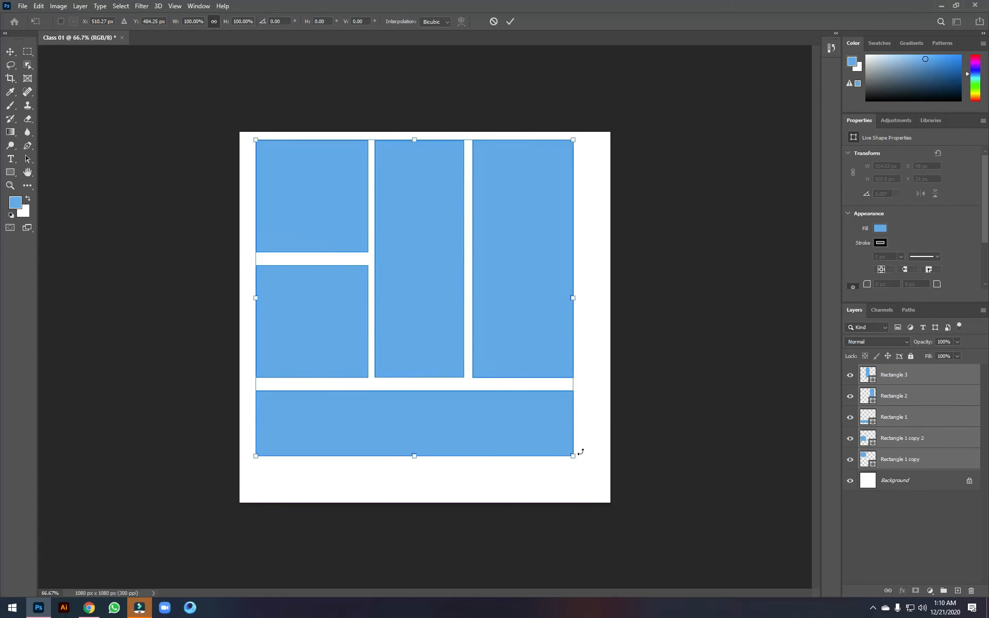
drag(573, 456, 587, 490)
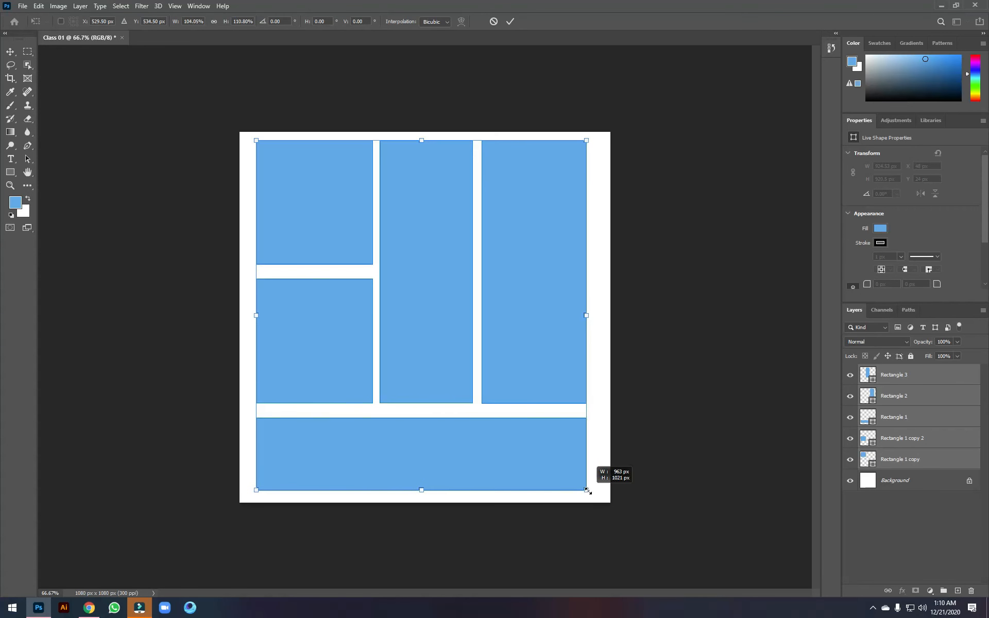
click(727, 278)
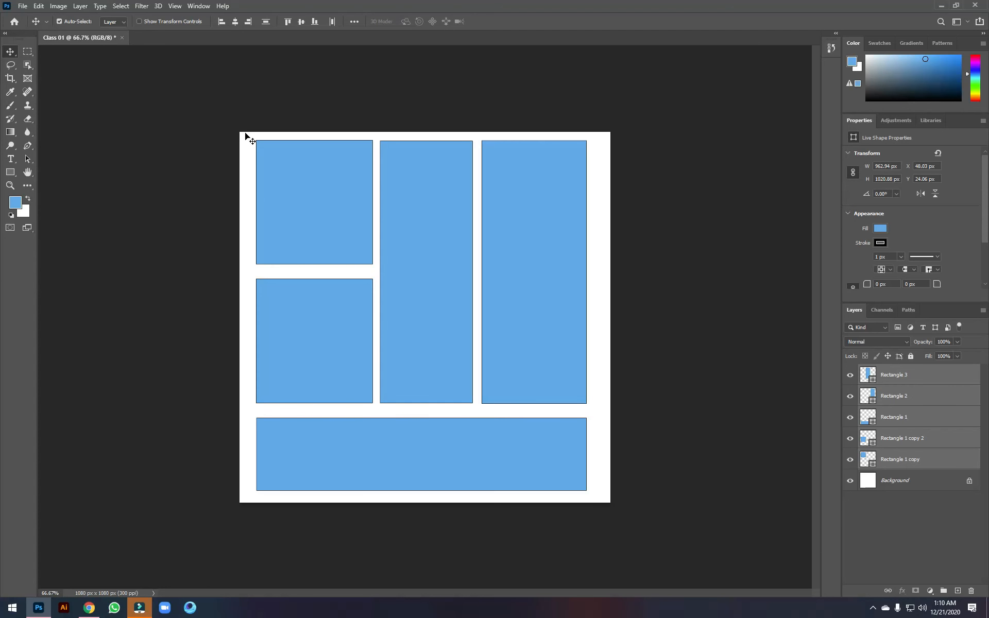
Move the whole five-shape layout to about X 56 px, Y 30 px on the canvas and keep all shapes selected.
drag(261, 136, 555, 476)
mouse_move(261, 224)
mouse_down()
mouse_move(445, 333)
mouse_move(283, 214)
mouse_move(257, 217)
mouse_move(279, 233)
mouse_move(264, 229)
mouse_up()
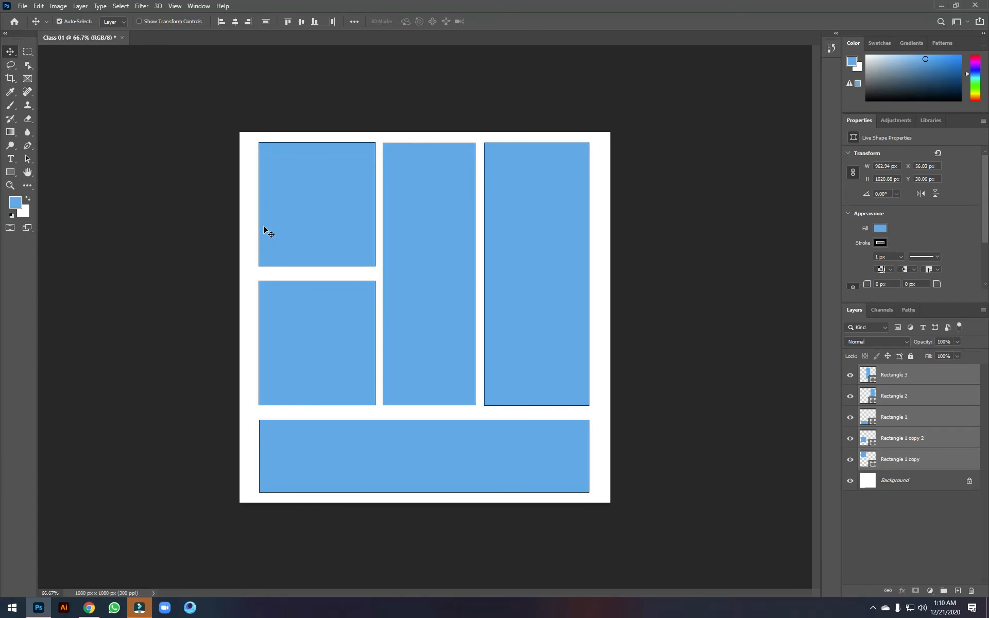
click(106, 207)
drag(182, 78, 614, 513)
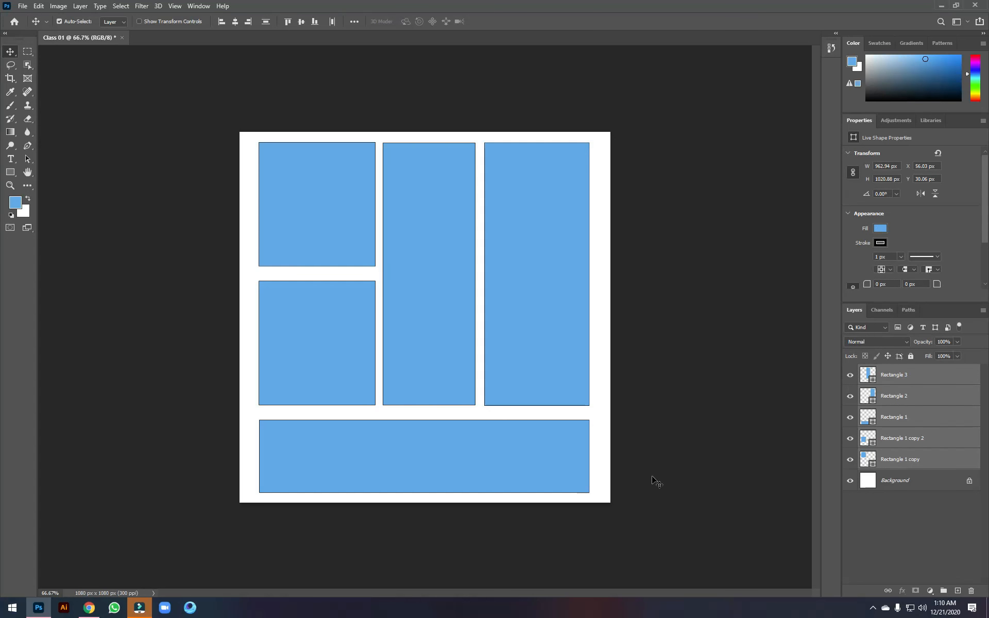